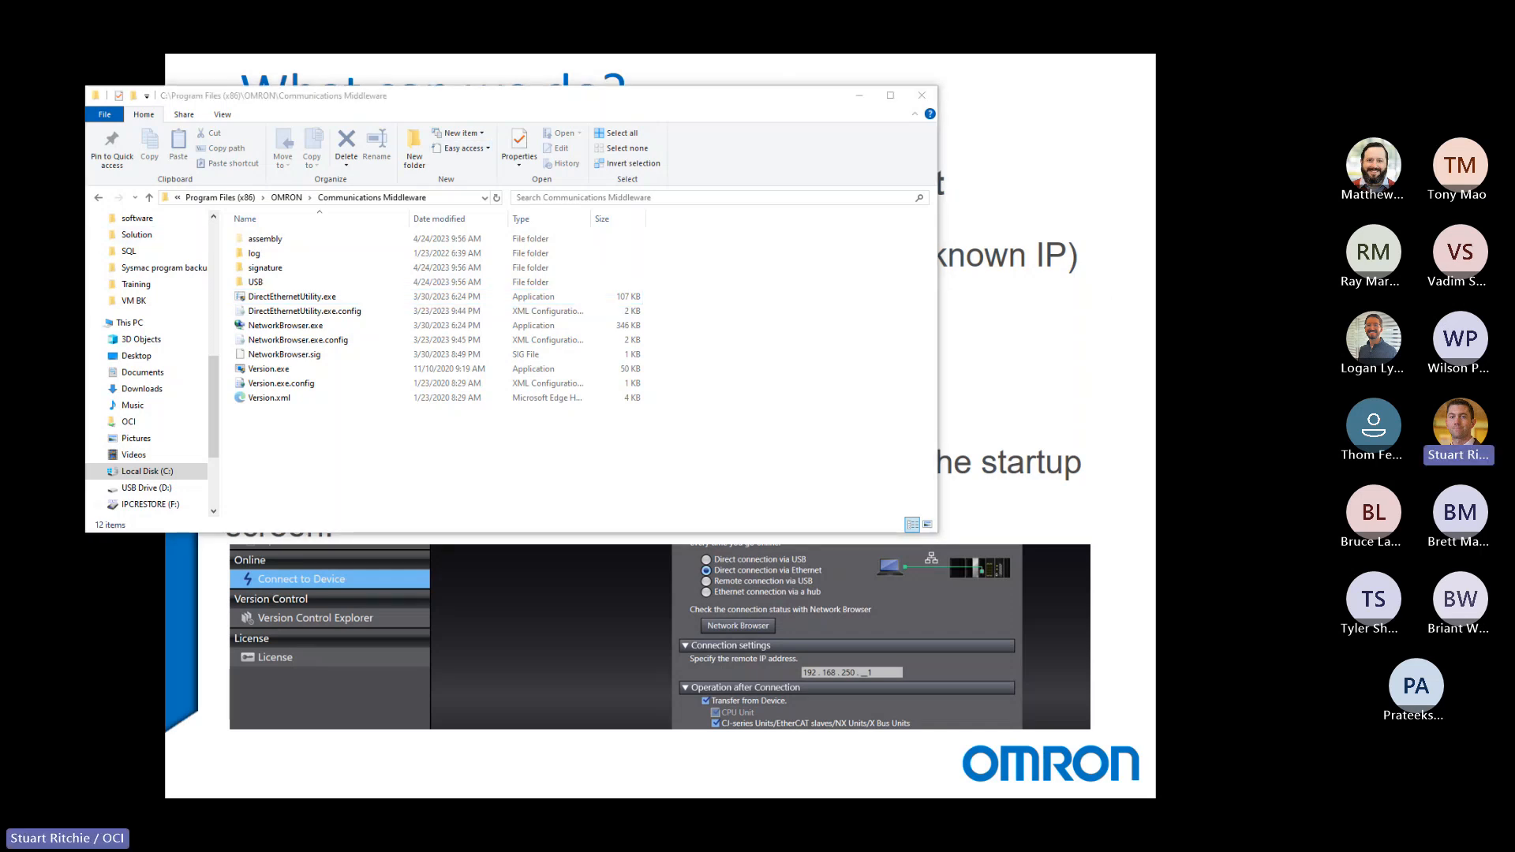
# Open the NetworkBrowser tool from the Communications Middleware folder and set its connection method to Direct Ethernet Connection.
pyautogui.moveTo(1012, 254); pyautogui.dragTo(381, 139)
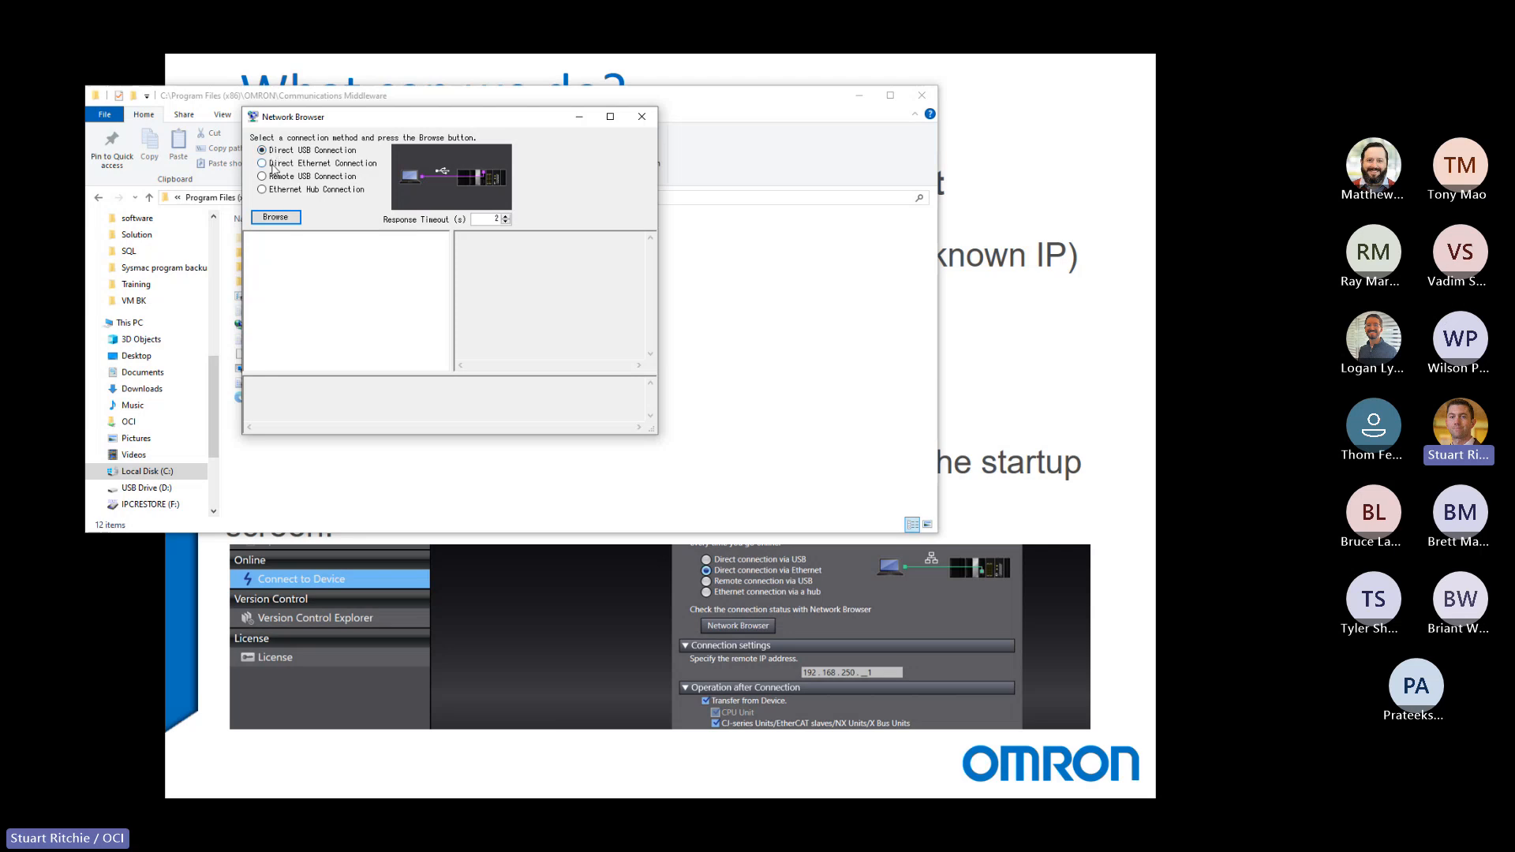
pyautogui.click(300, 164)
pyautogui.click(263, 191)
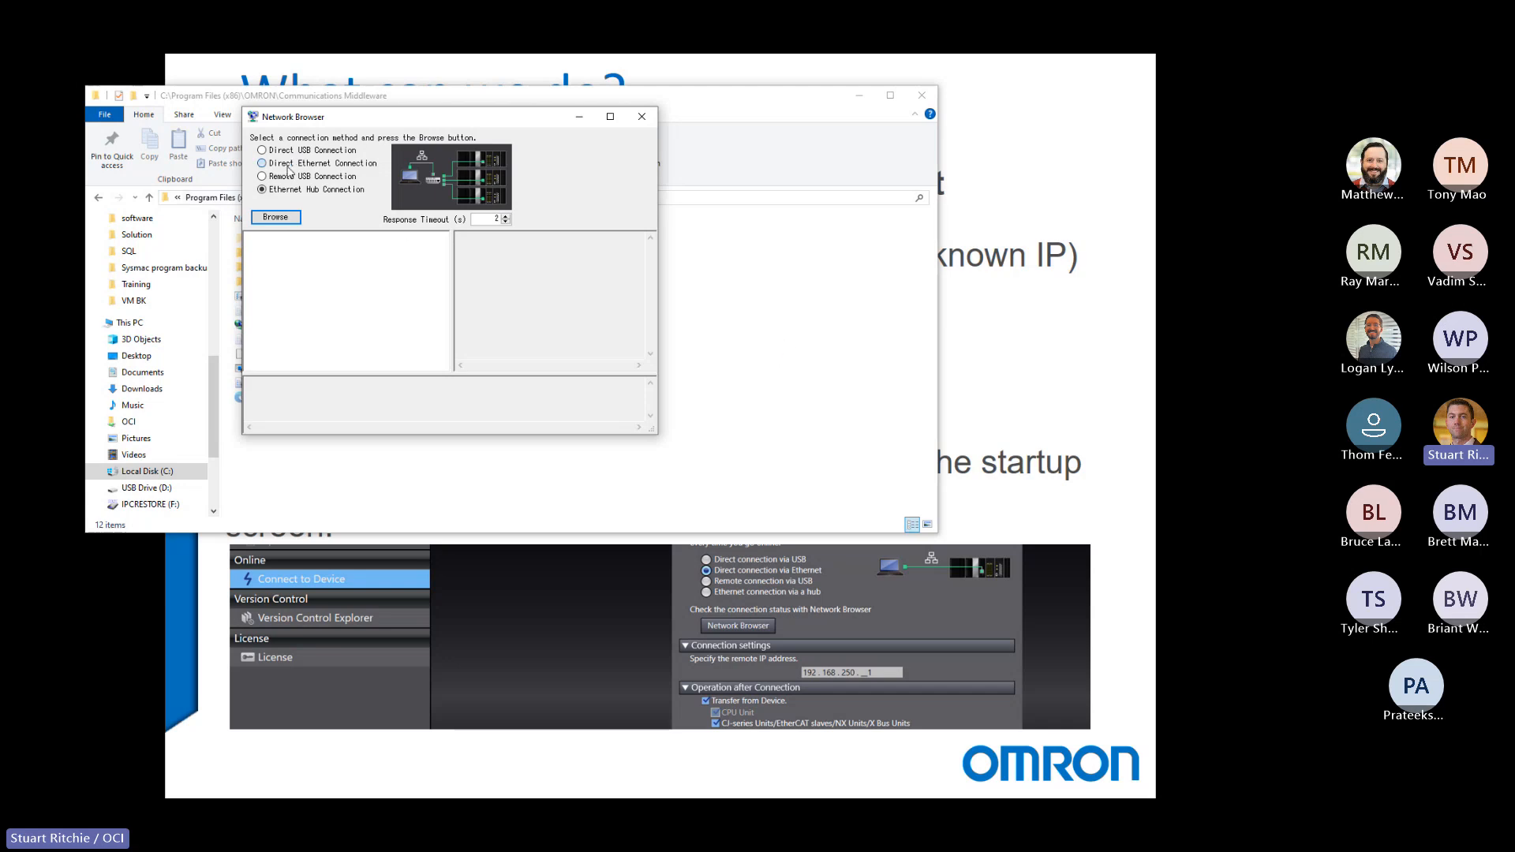
pyautogui.click(287, 167)
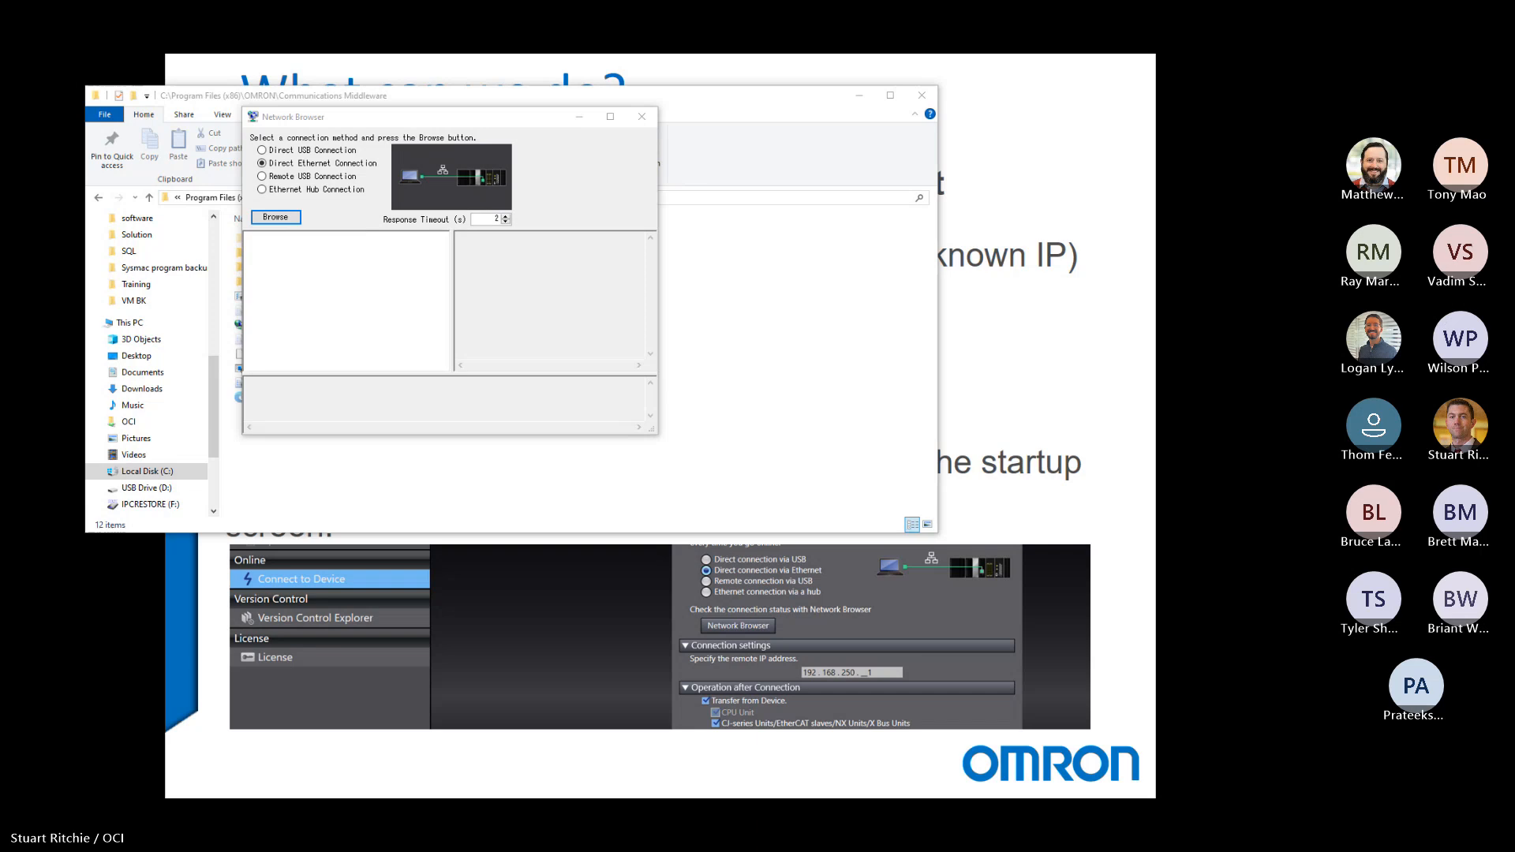
# Check the Ethernet adapter's IPv4 addresses in its connection details, and browse for controllers over the direct Ethernet connection.
pyautogui.moveTo(2, 142); pyautogui.dragTo(405, 142)
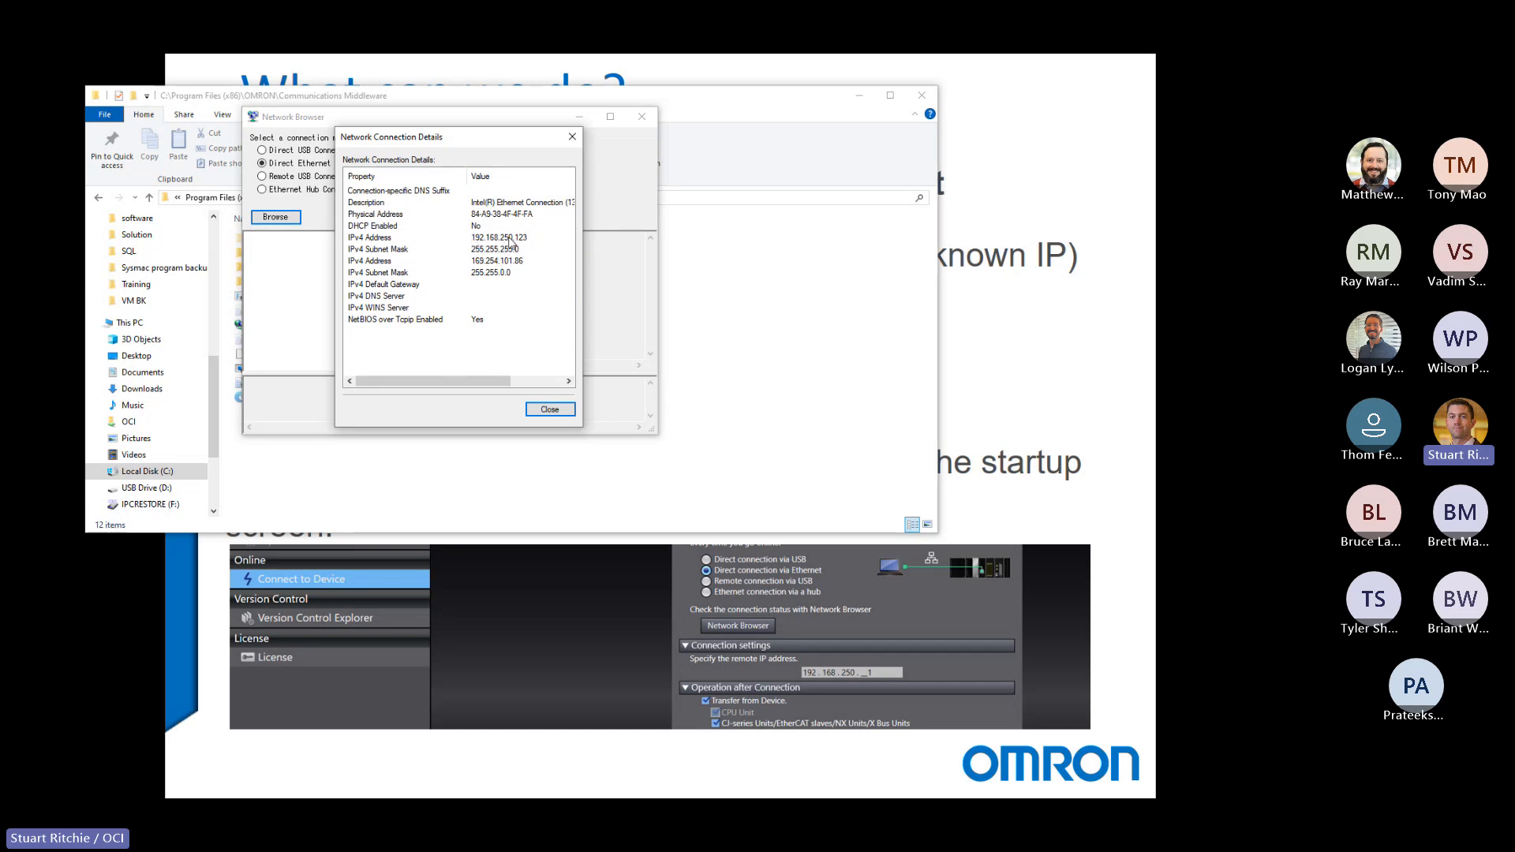
pyautogui.press('Escape')
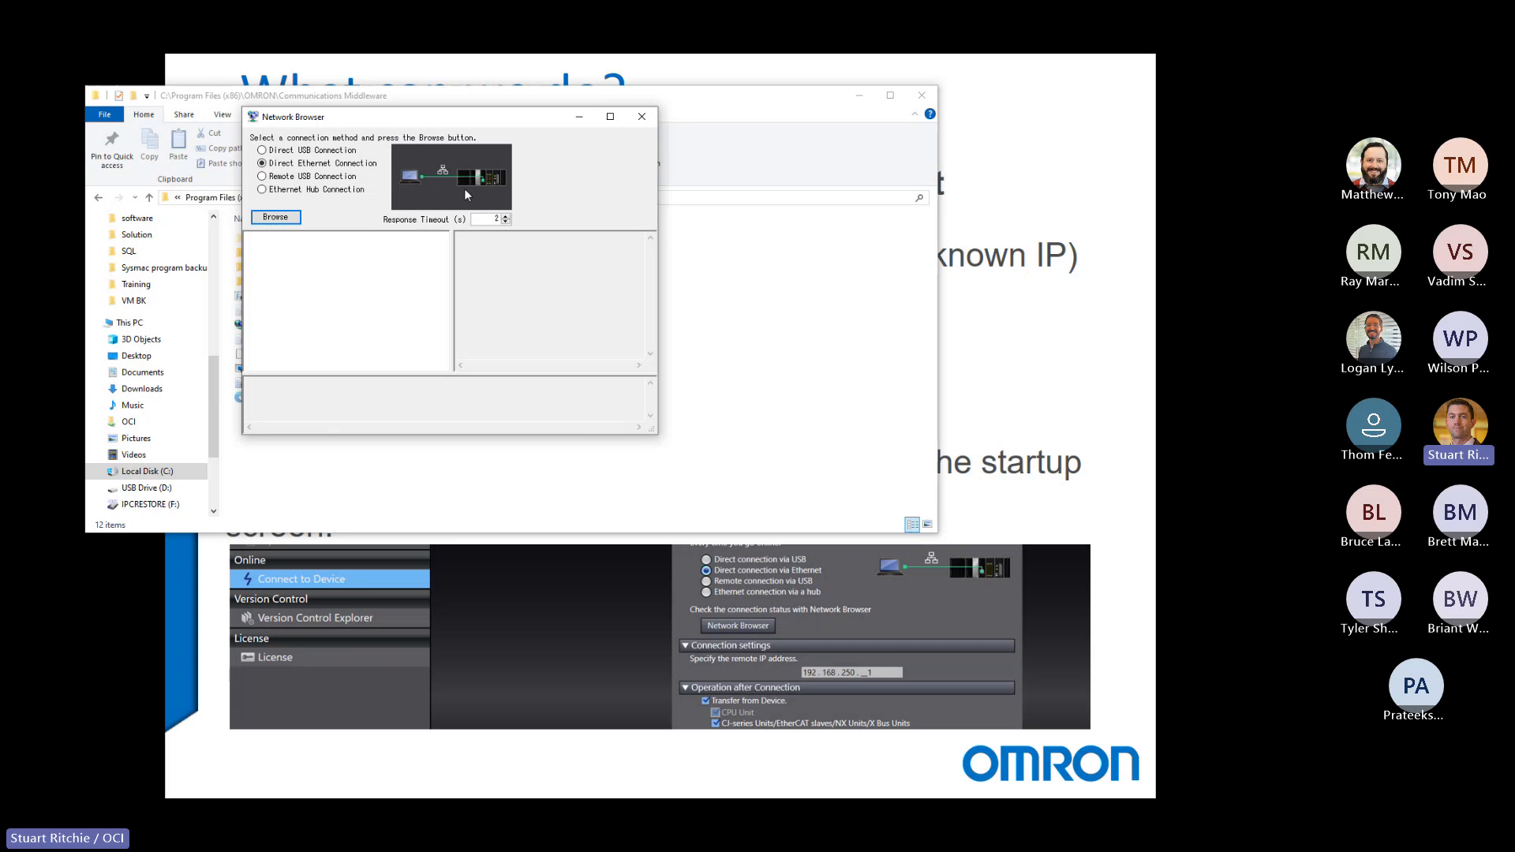
pyautogui.click(269, 218)
pyautogui.click(276, 220)
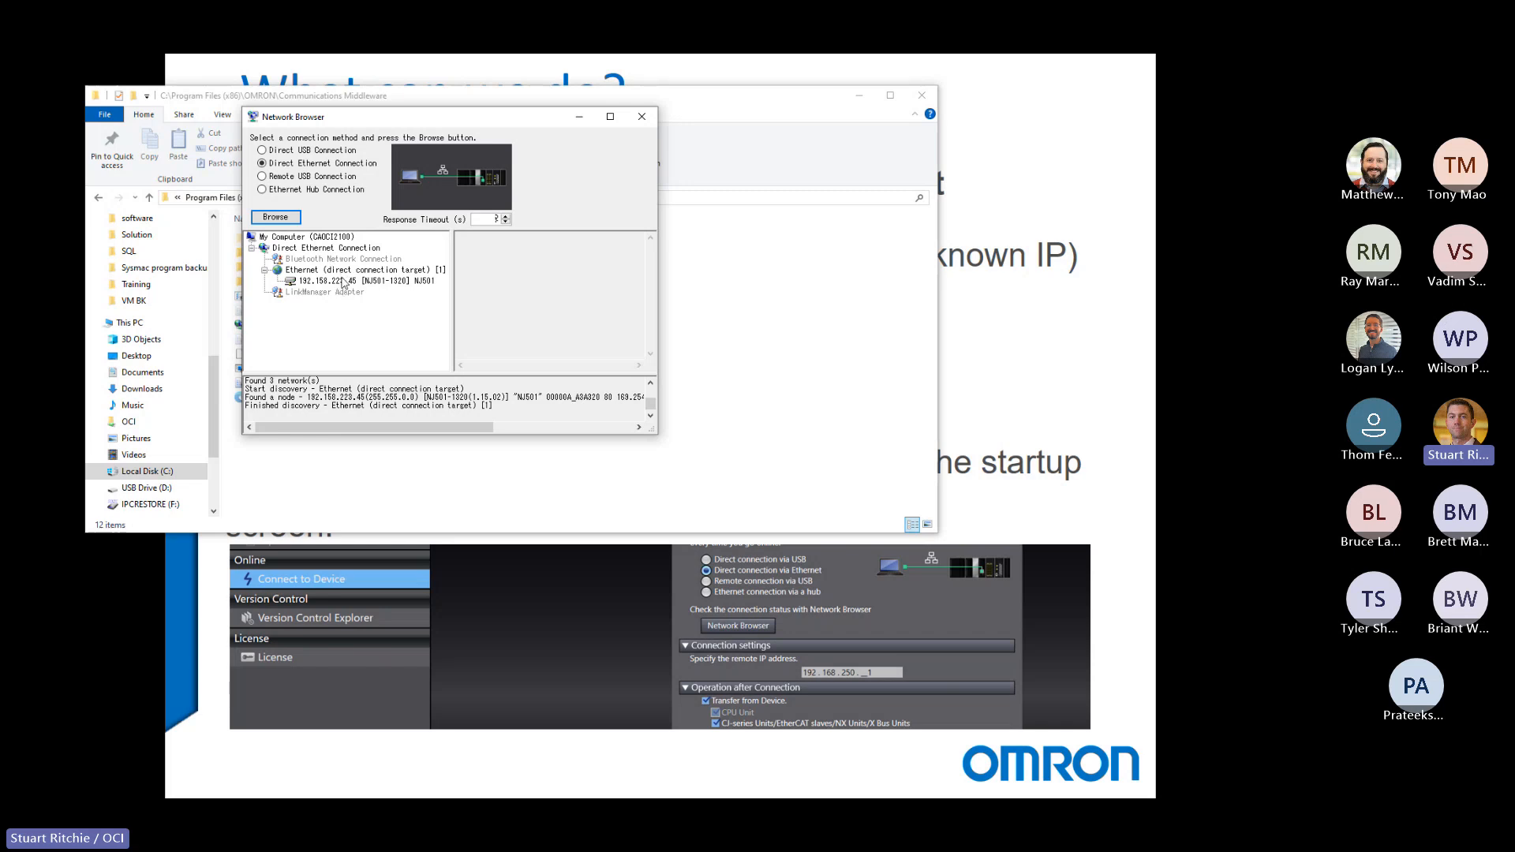
# Browse for controllers with Ethernet Hub Connection and compare the details of the NX1P2-9024DT1 and NX1P2-1140DT nodes.
pyautogui.click(288, 192)
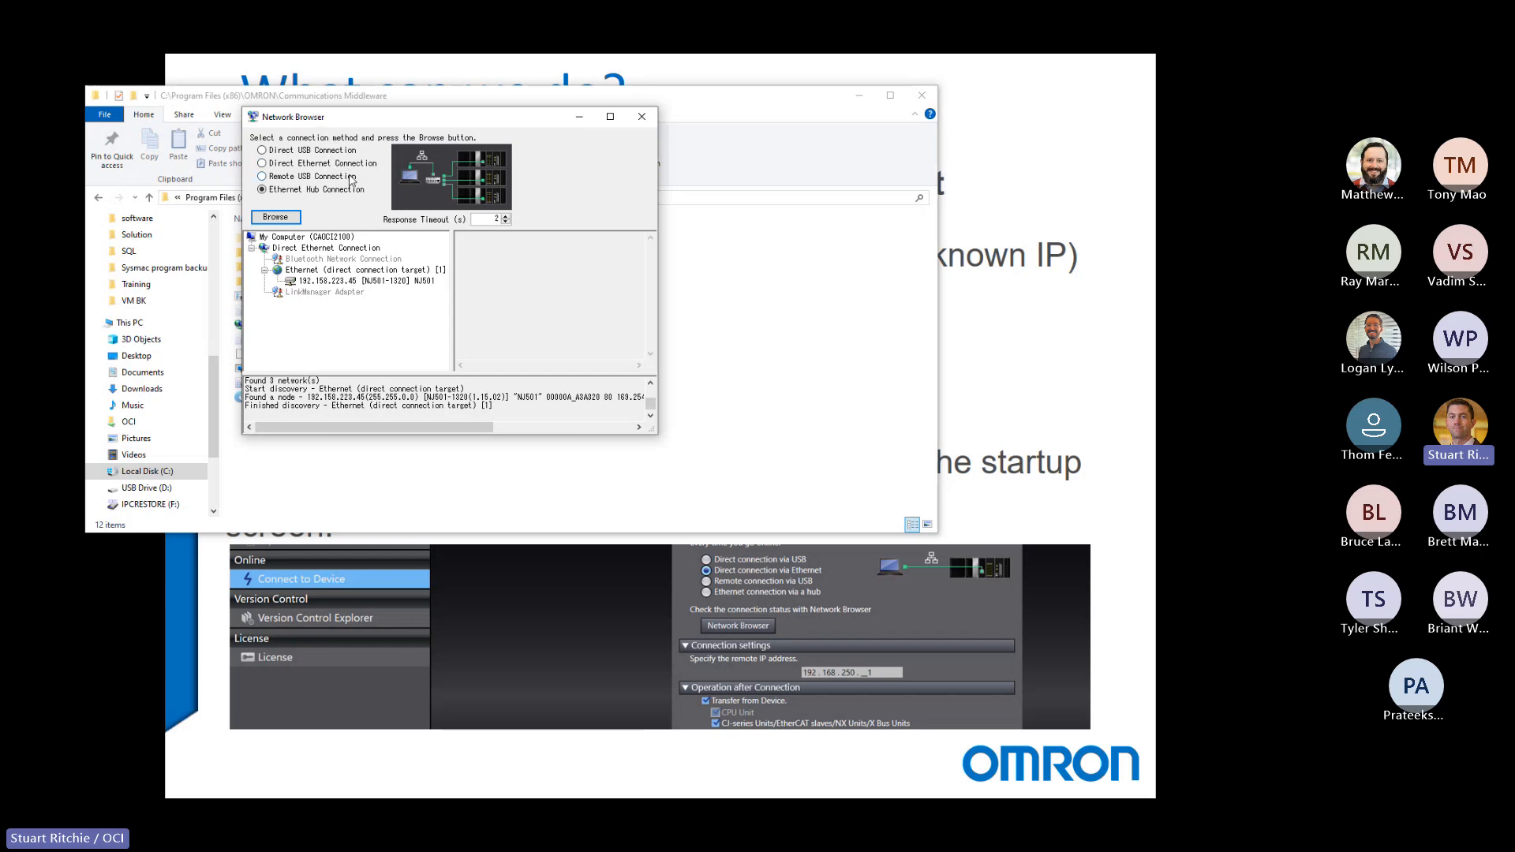
pyautogui.click(275, 218)
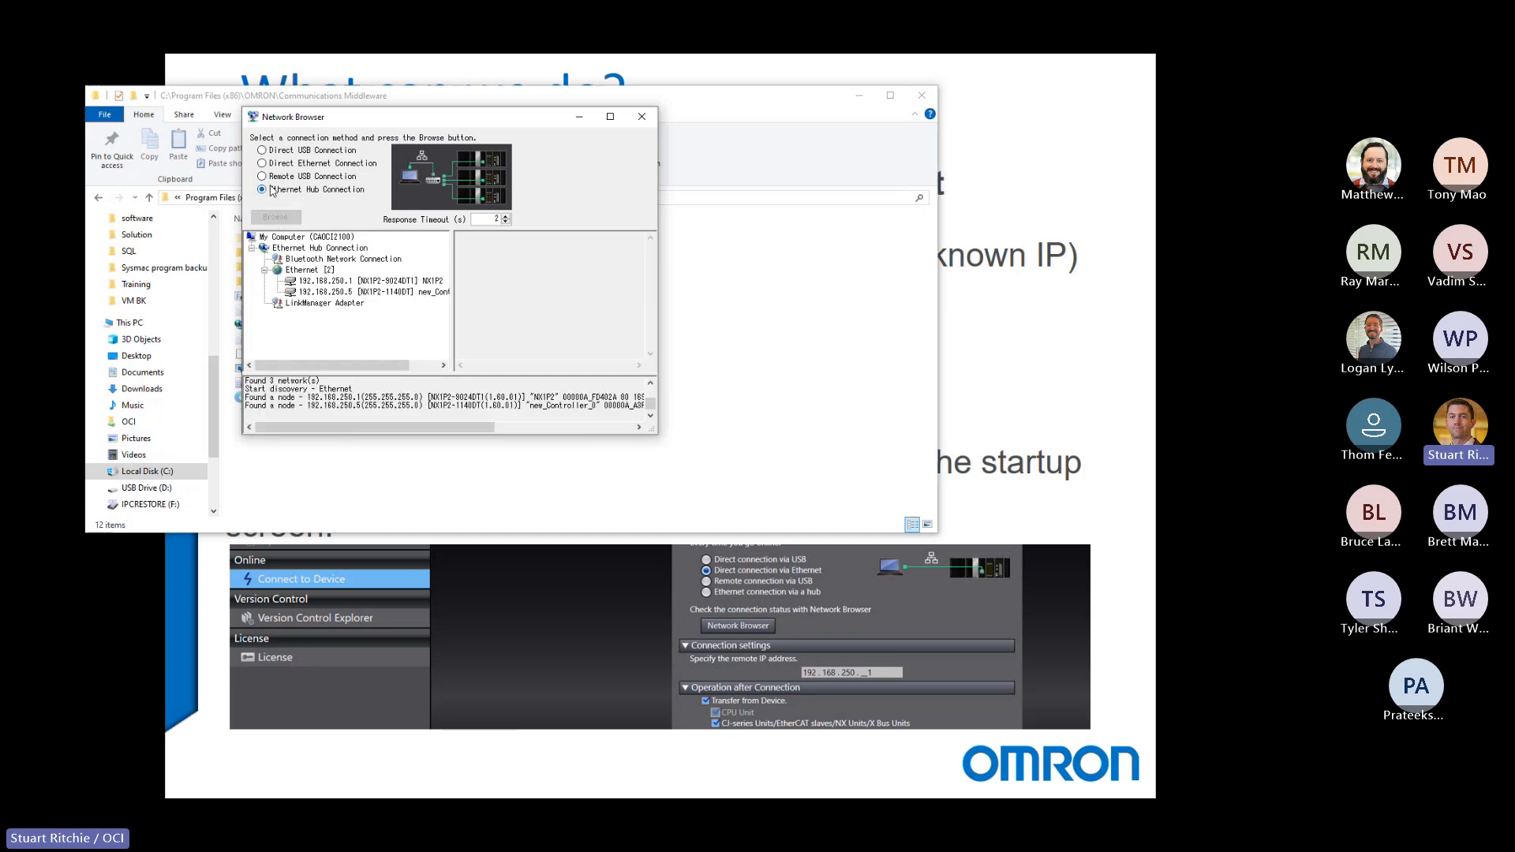
pyautogui.click(404, 281)
pyautogui.click(376, 292)
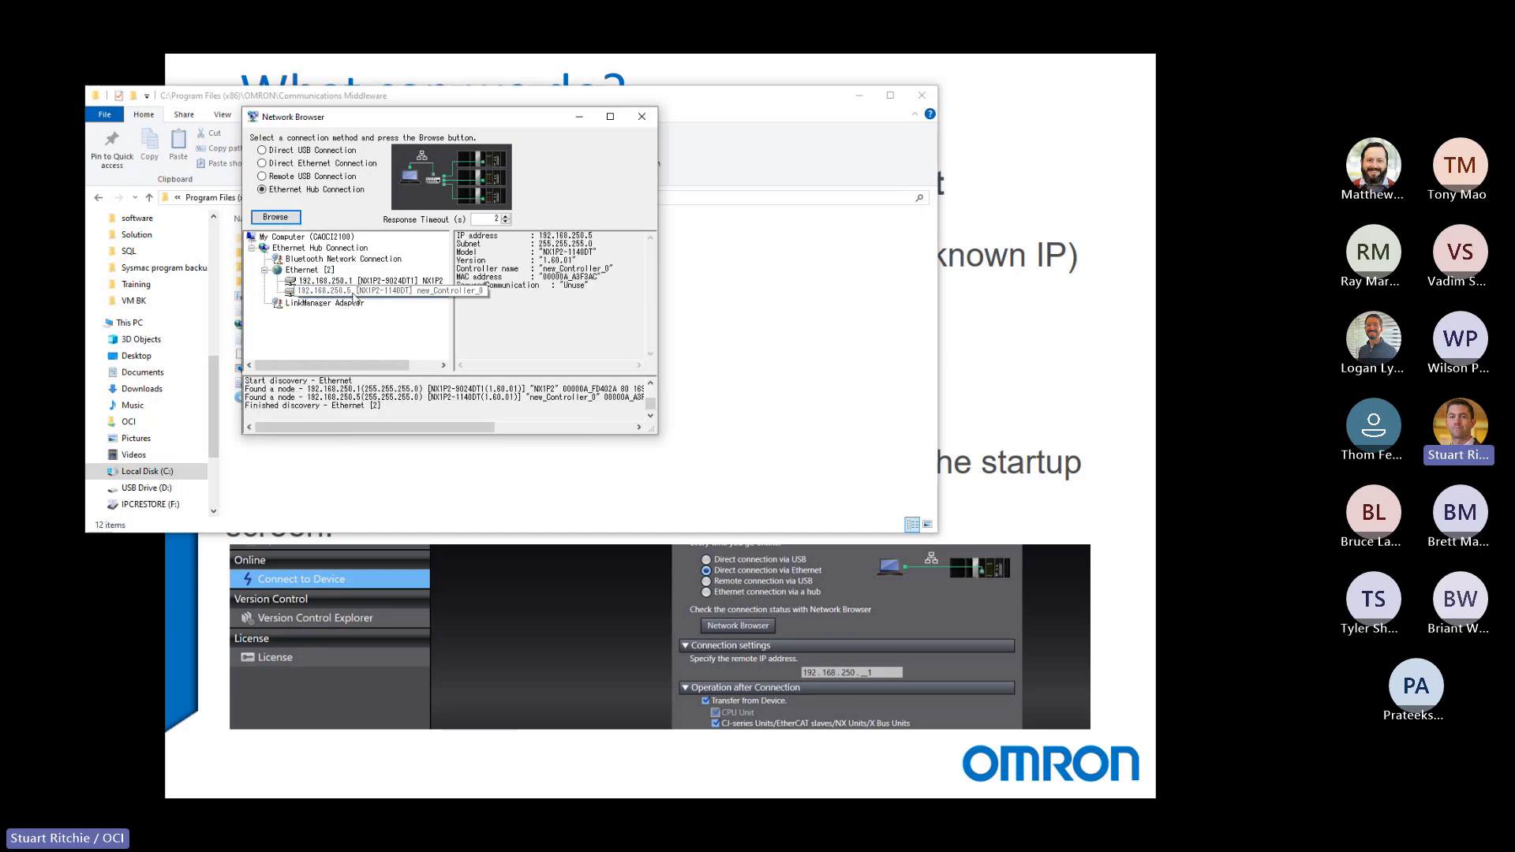
pyautogui.click(343, 282)
pyautogui.click(344, 293)
pyautogui.click(343, 283)
pyautogui.click(344, 294)
pyautogui.click(344, 282)
pyautogui.click(345, 292)
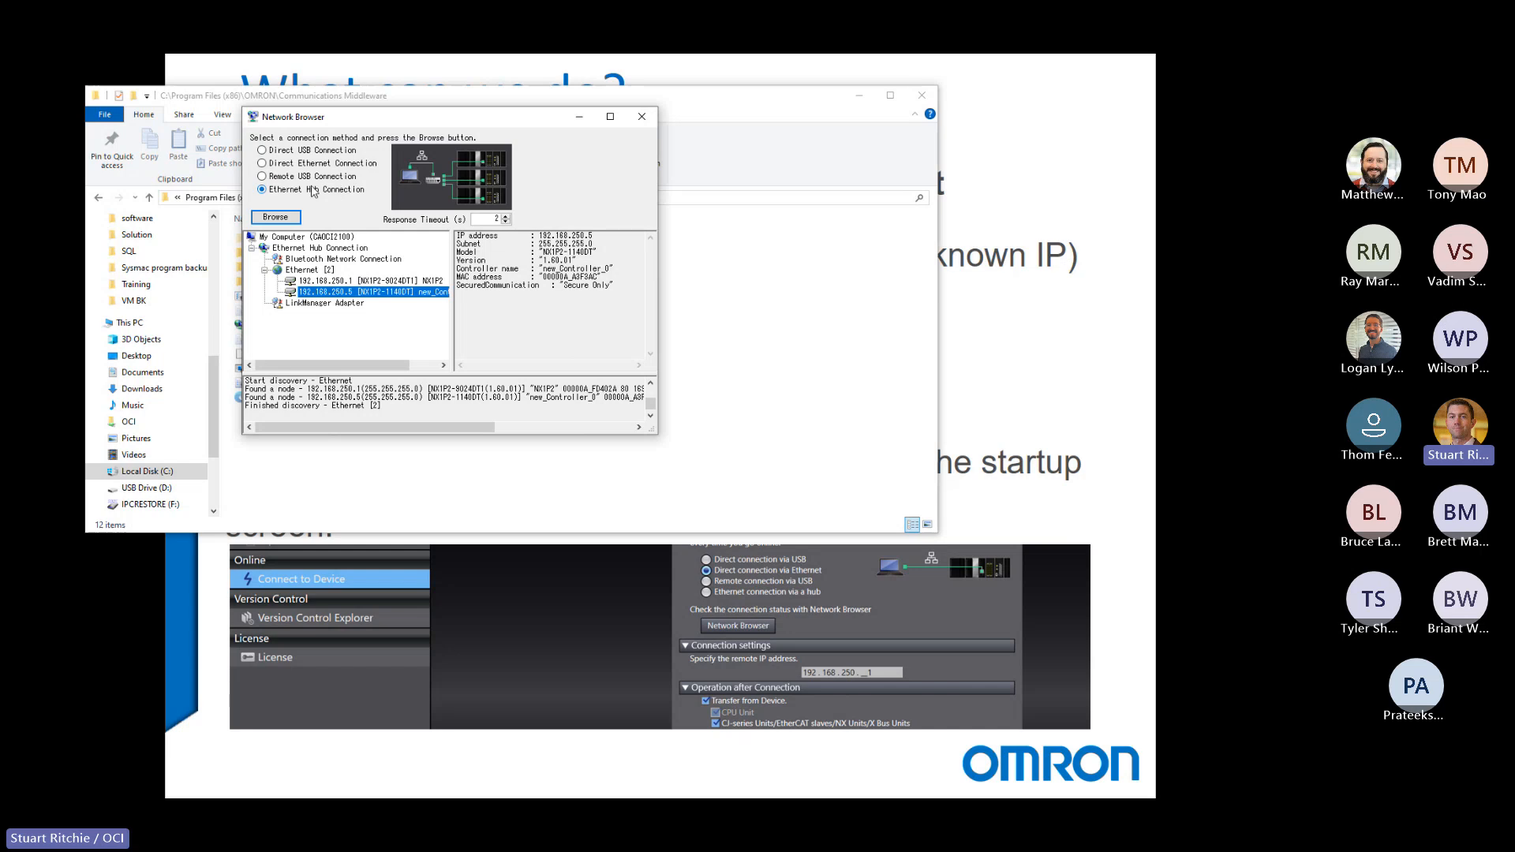
# Switch the connection method to Direct Ethernet Connection and back to Ethernet Hub Connection.
pyautogui.click(306, 153)
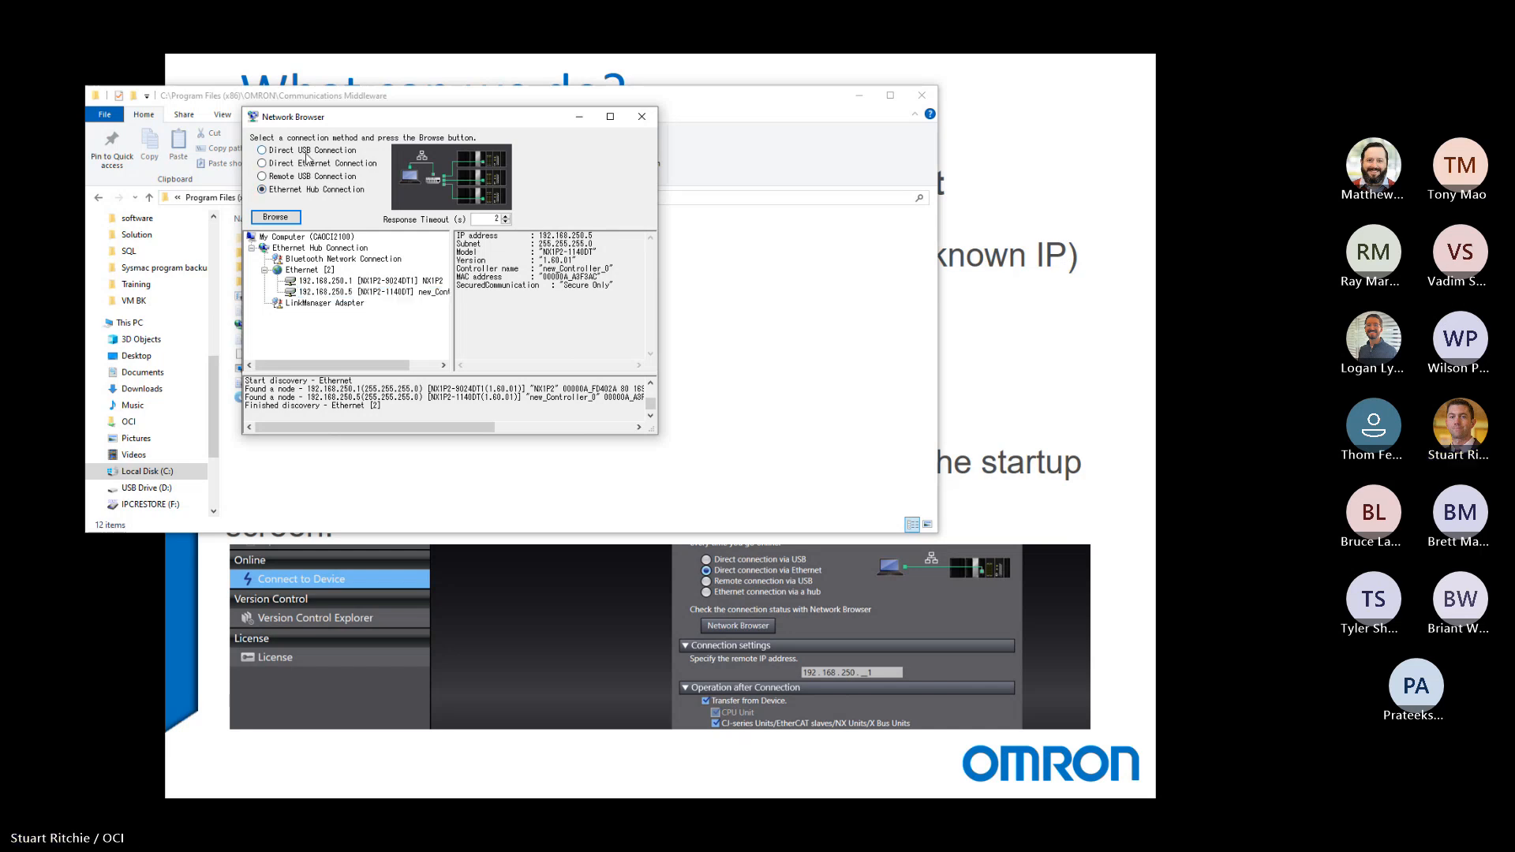
pyautogui.click(306, 159)
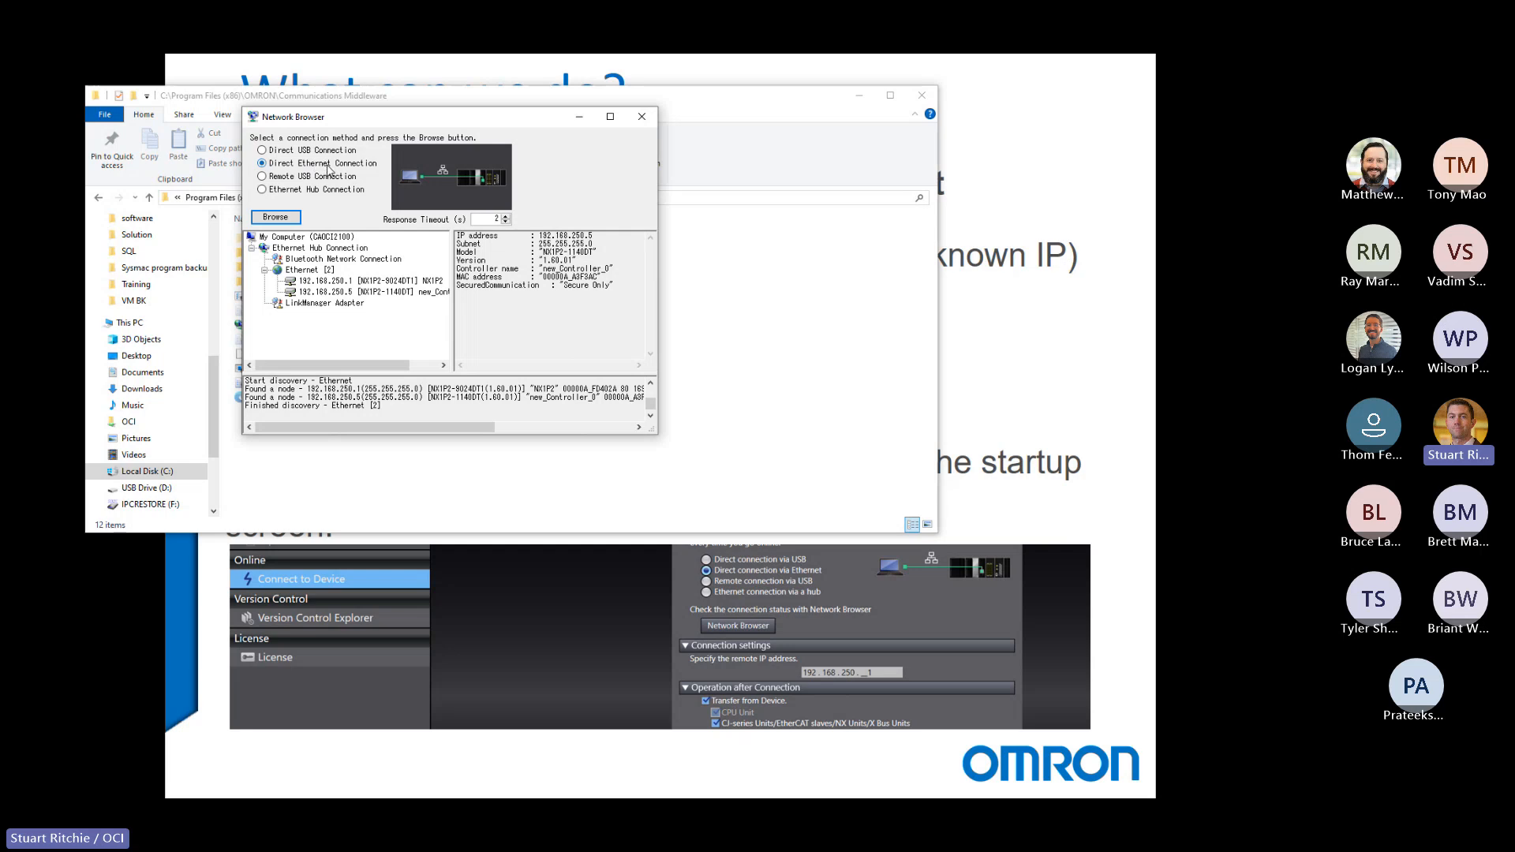
pyautogui.click(276, 190)
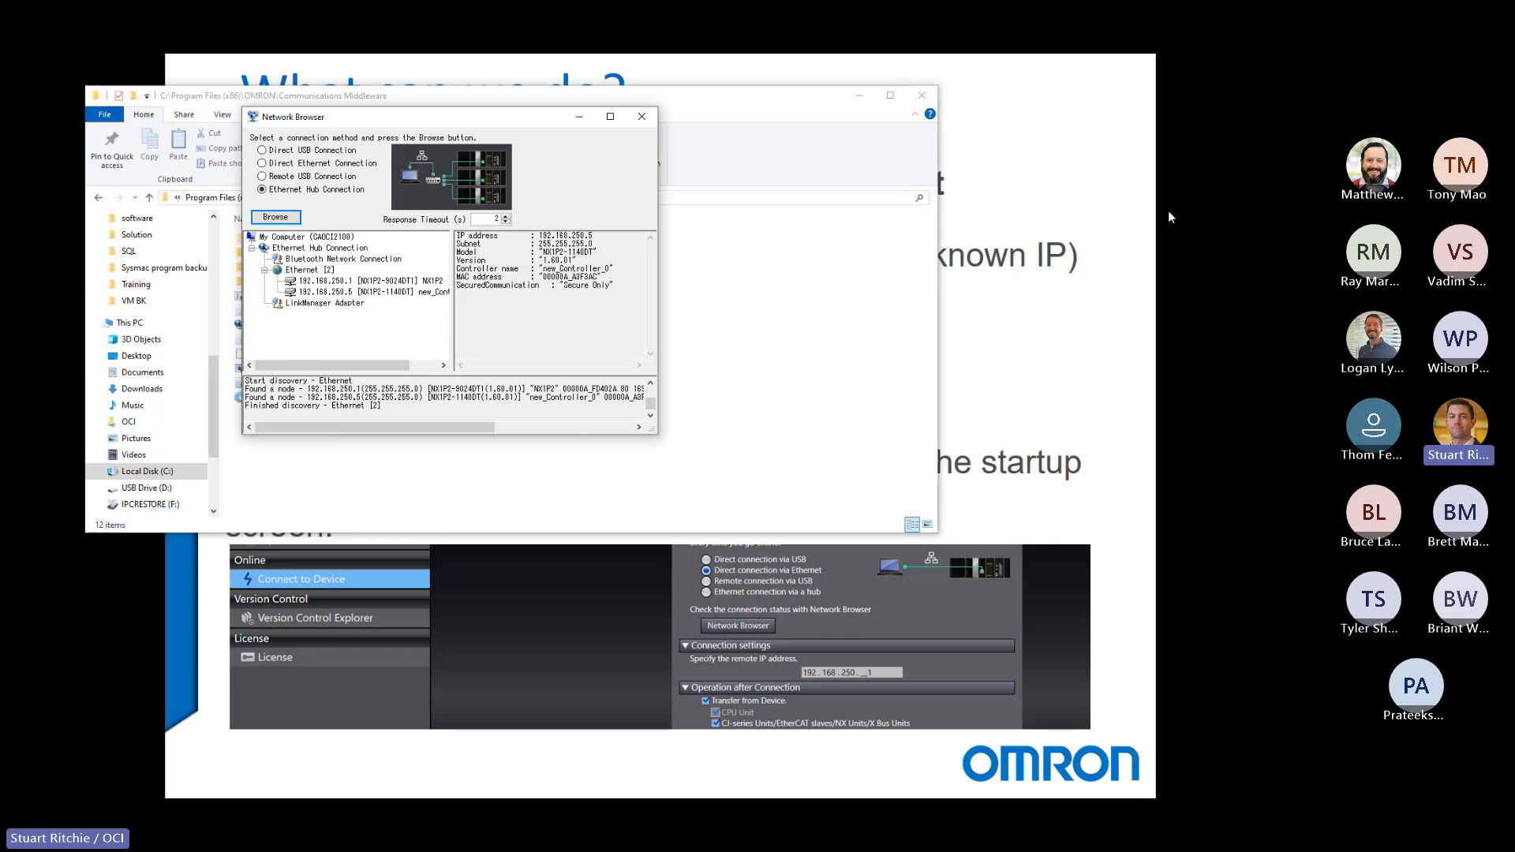
# Switch back to the PowerPoint slide show and advance to the Common Problems slide.
pyautogui.click(1210, 206)
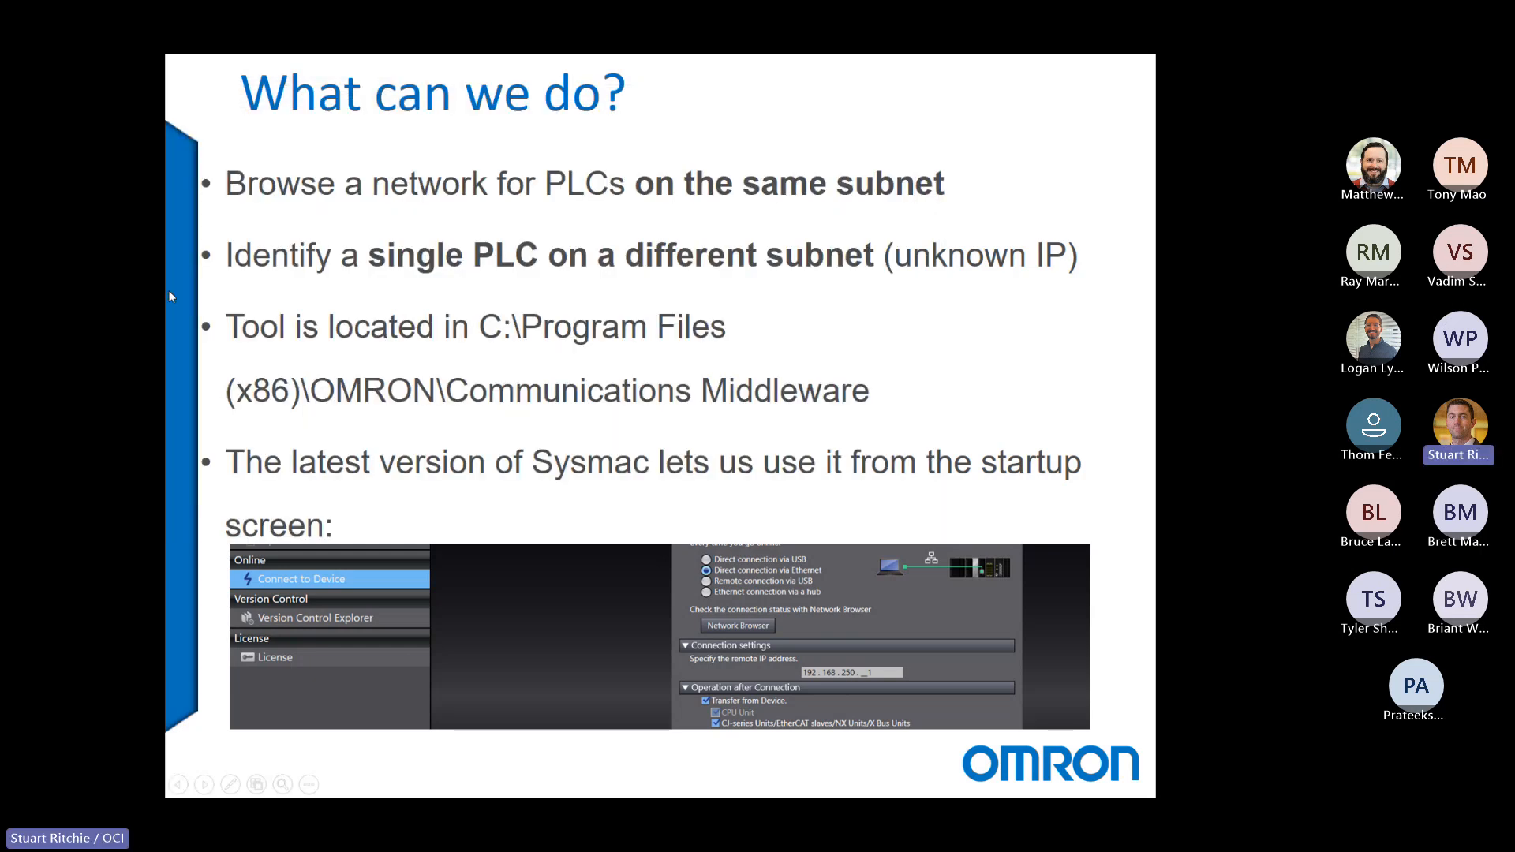
pyautogui.click(529, 191)
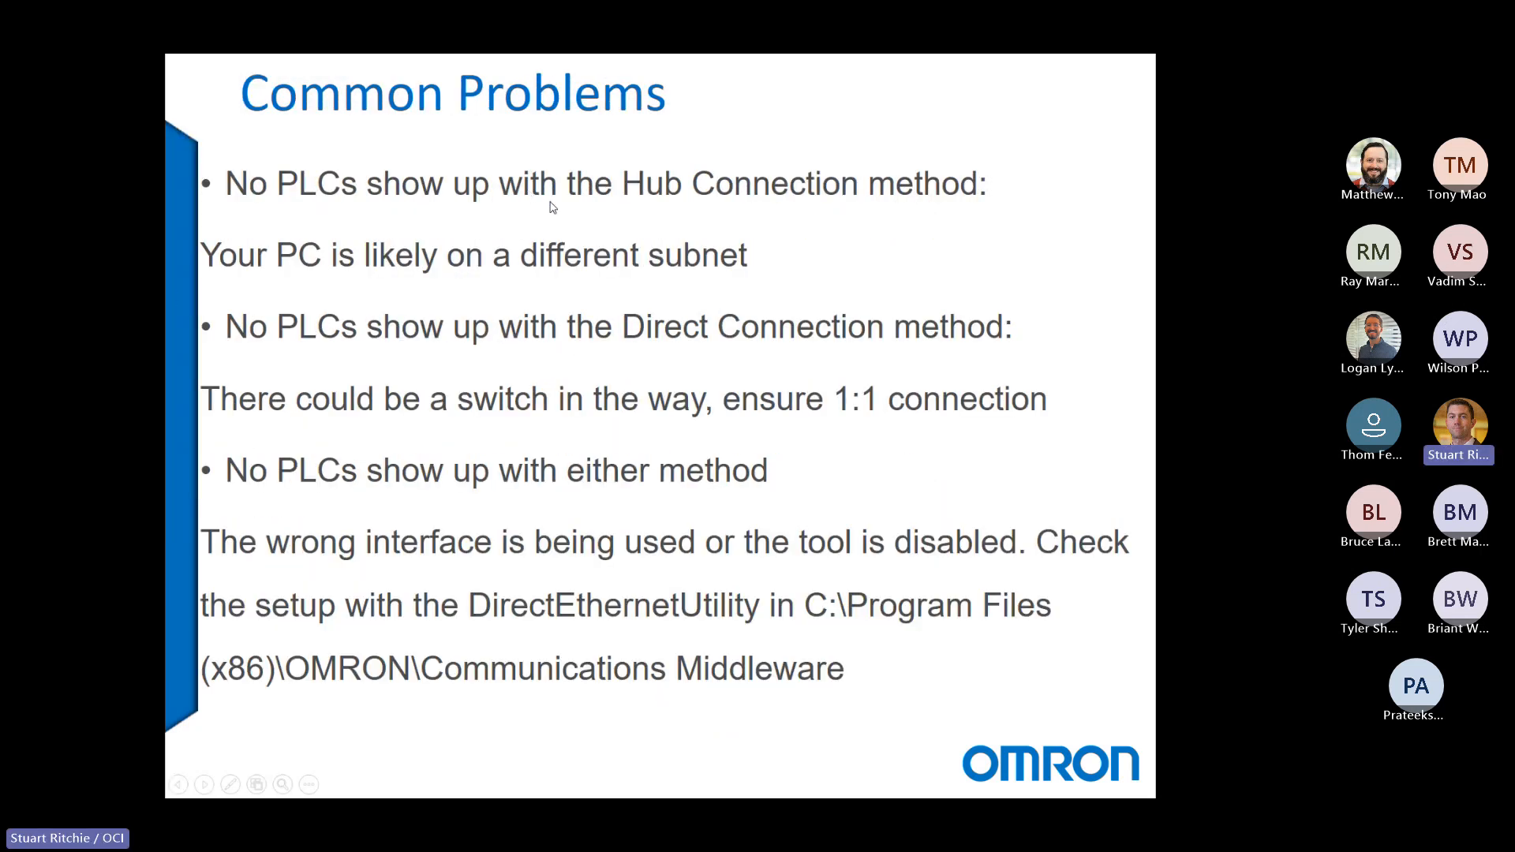
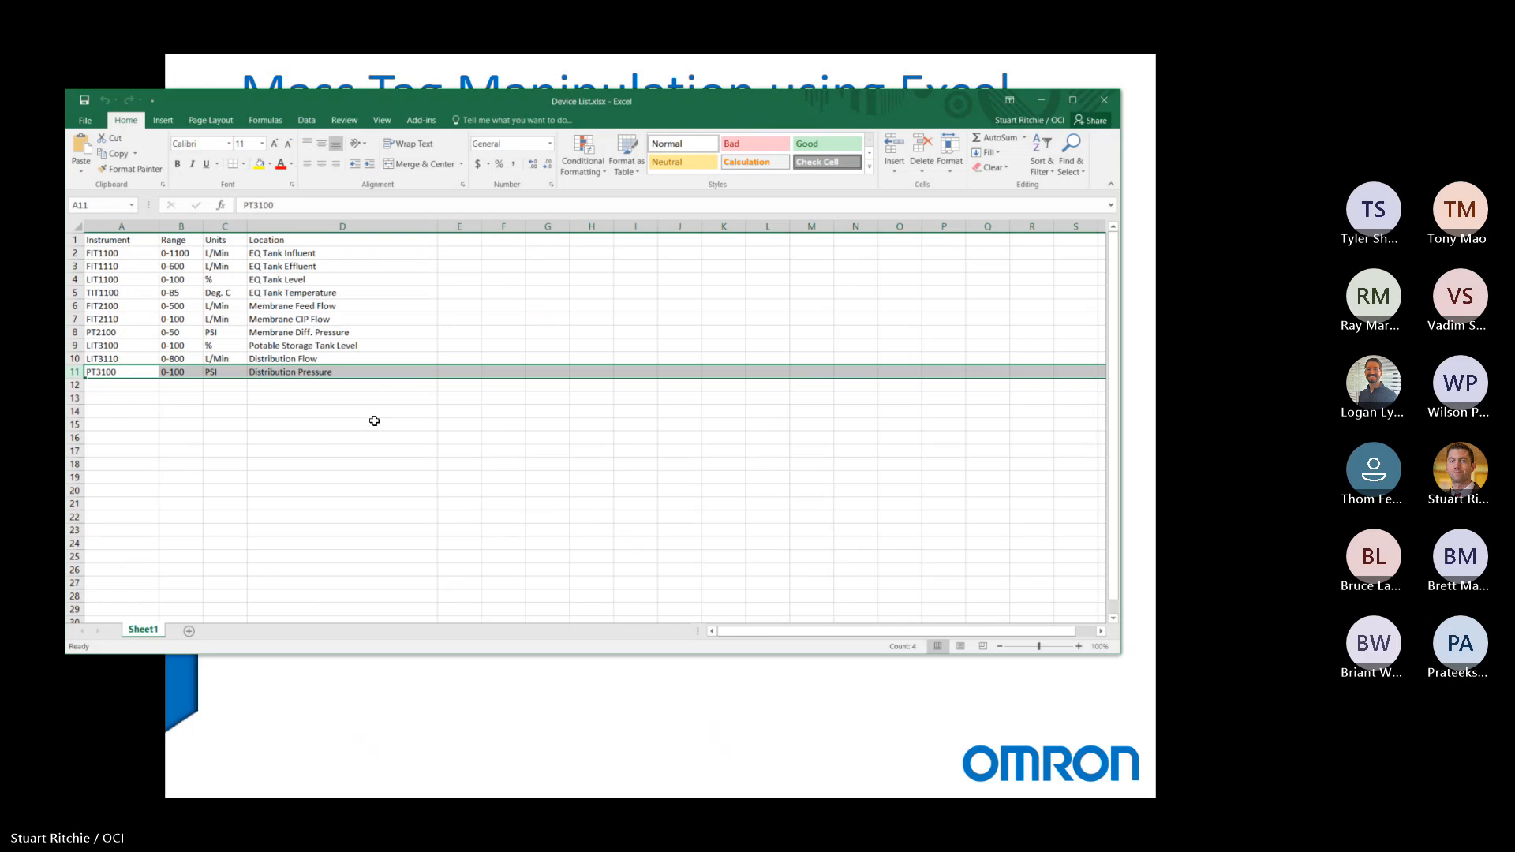
# Switch to Sysmac Studio and copy the HI_SP row from the Global Variables table.
pyautogui.click(108, 399)
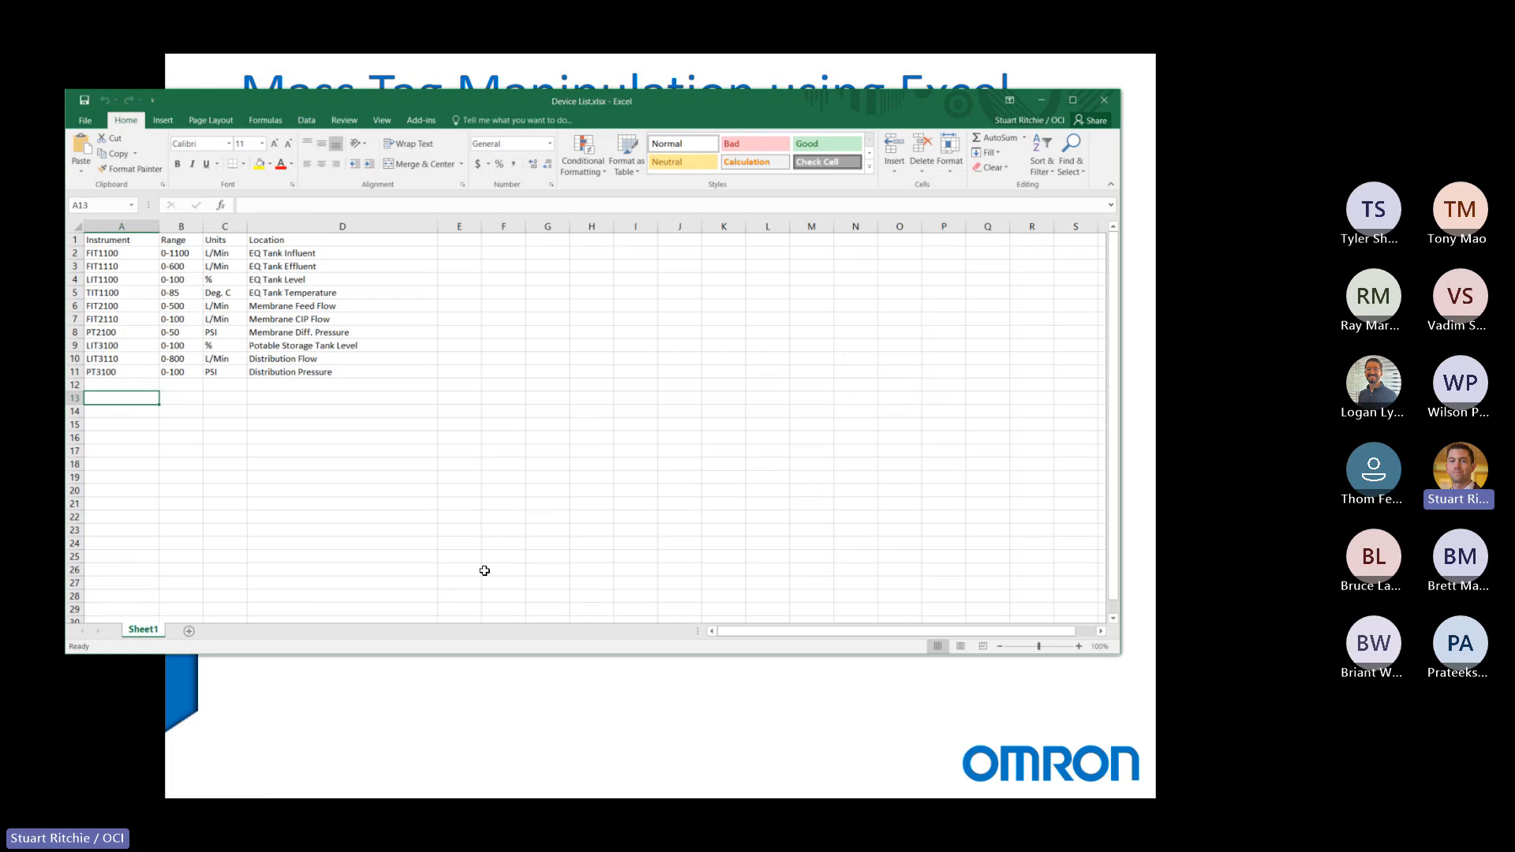
pyautogui.hotkey('alt', 'Tab')
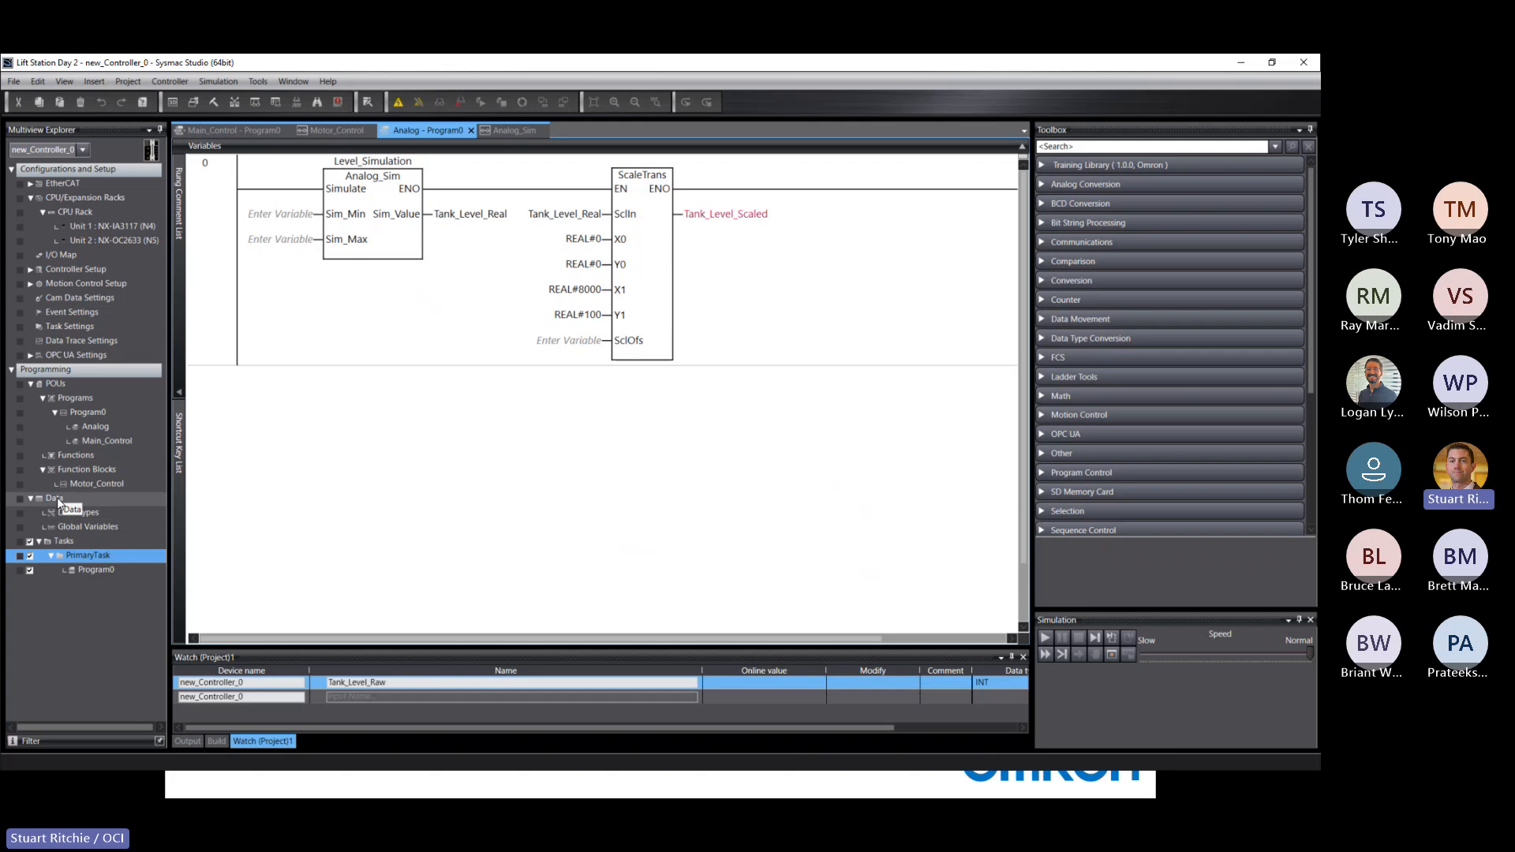
pyautogui.click(78, 527)
pyautogui.doubleClick(78, 527)
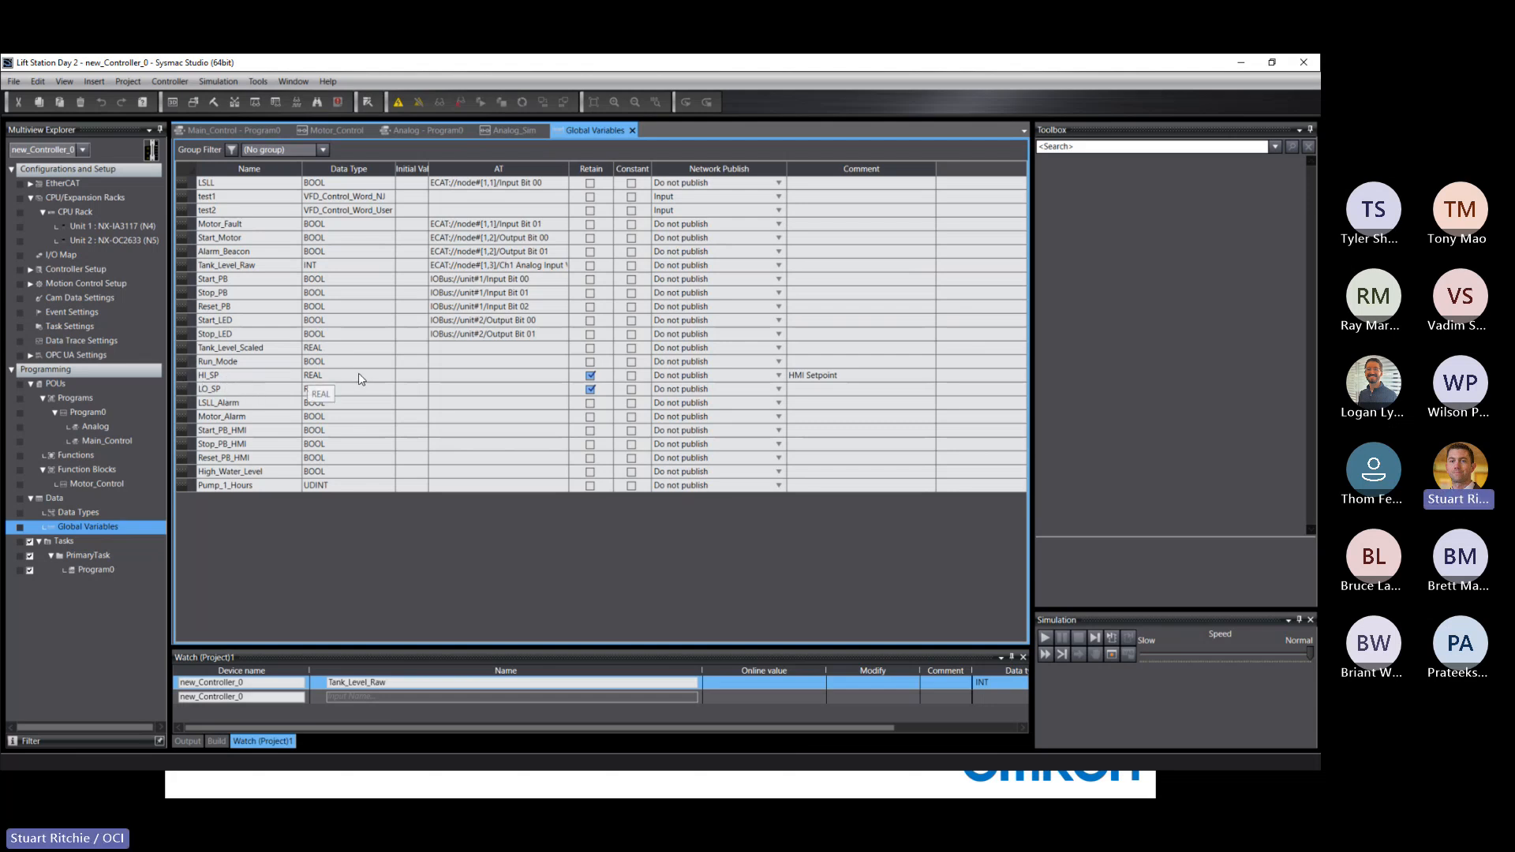
pyautogui.rightClick(190, 377)
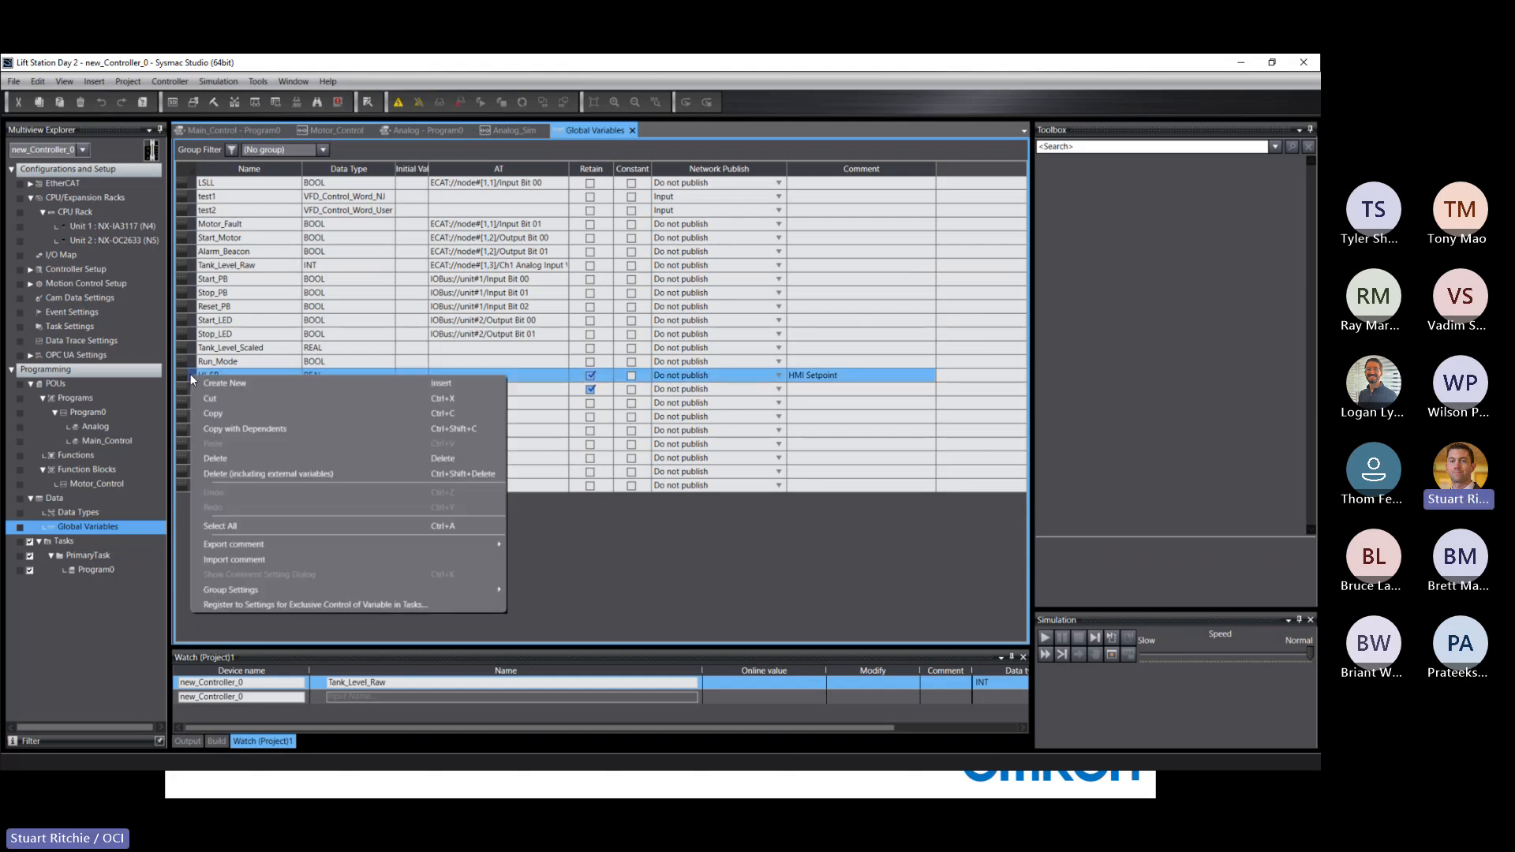
pyautogui.click(217, 414)
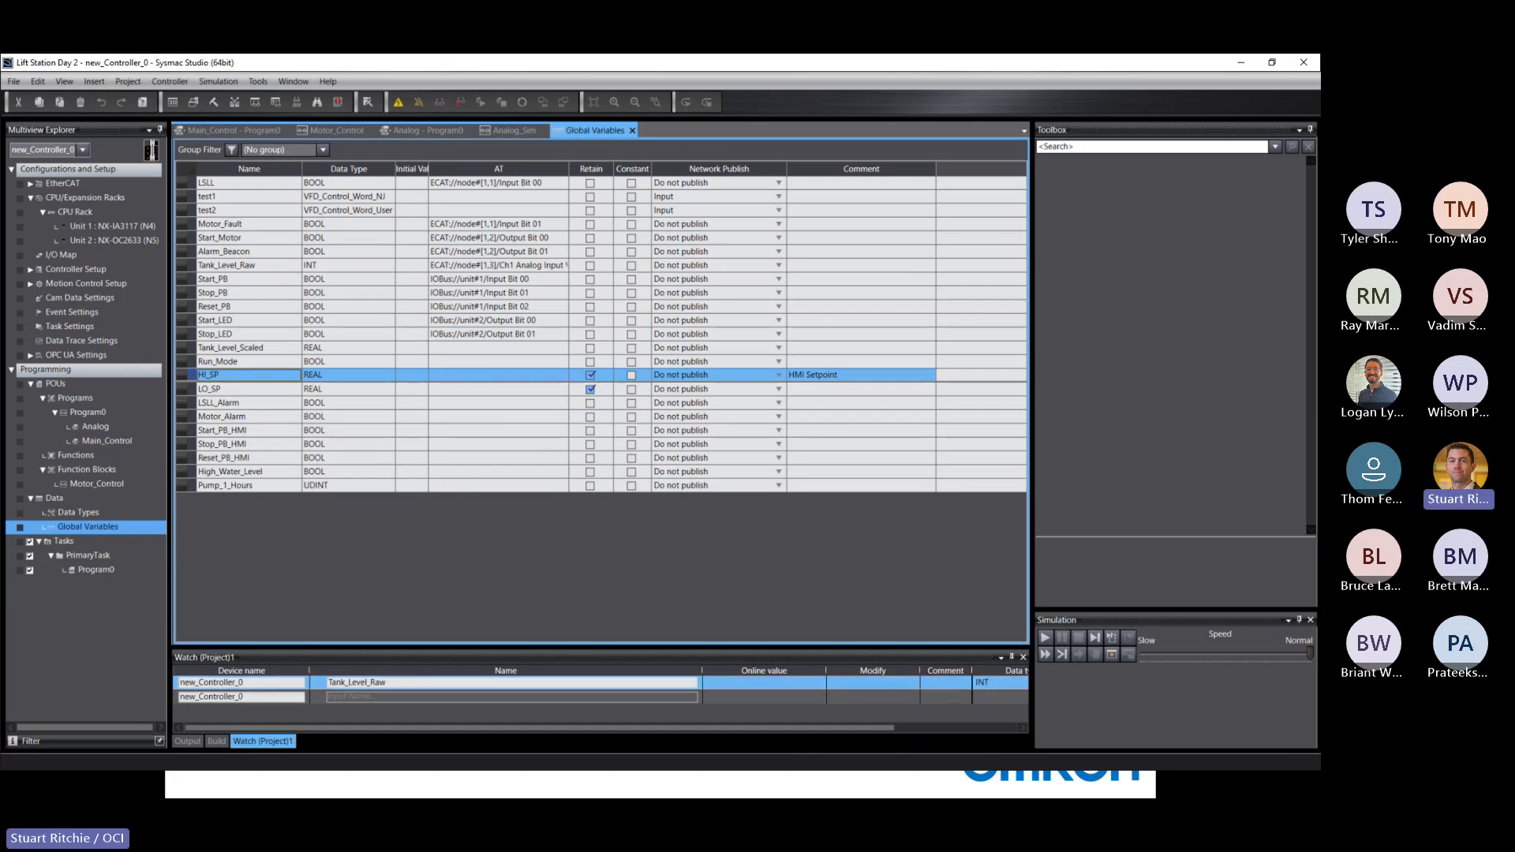
# Switch back to the Device List workbook in Excel and paste the copied variable row at A13.
pyautogui.hotkey('alt', 'Tab')
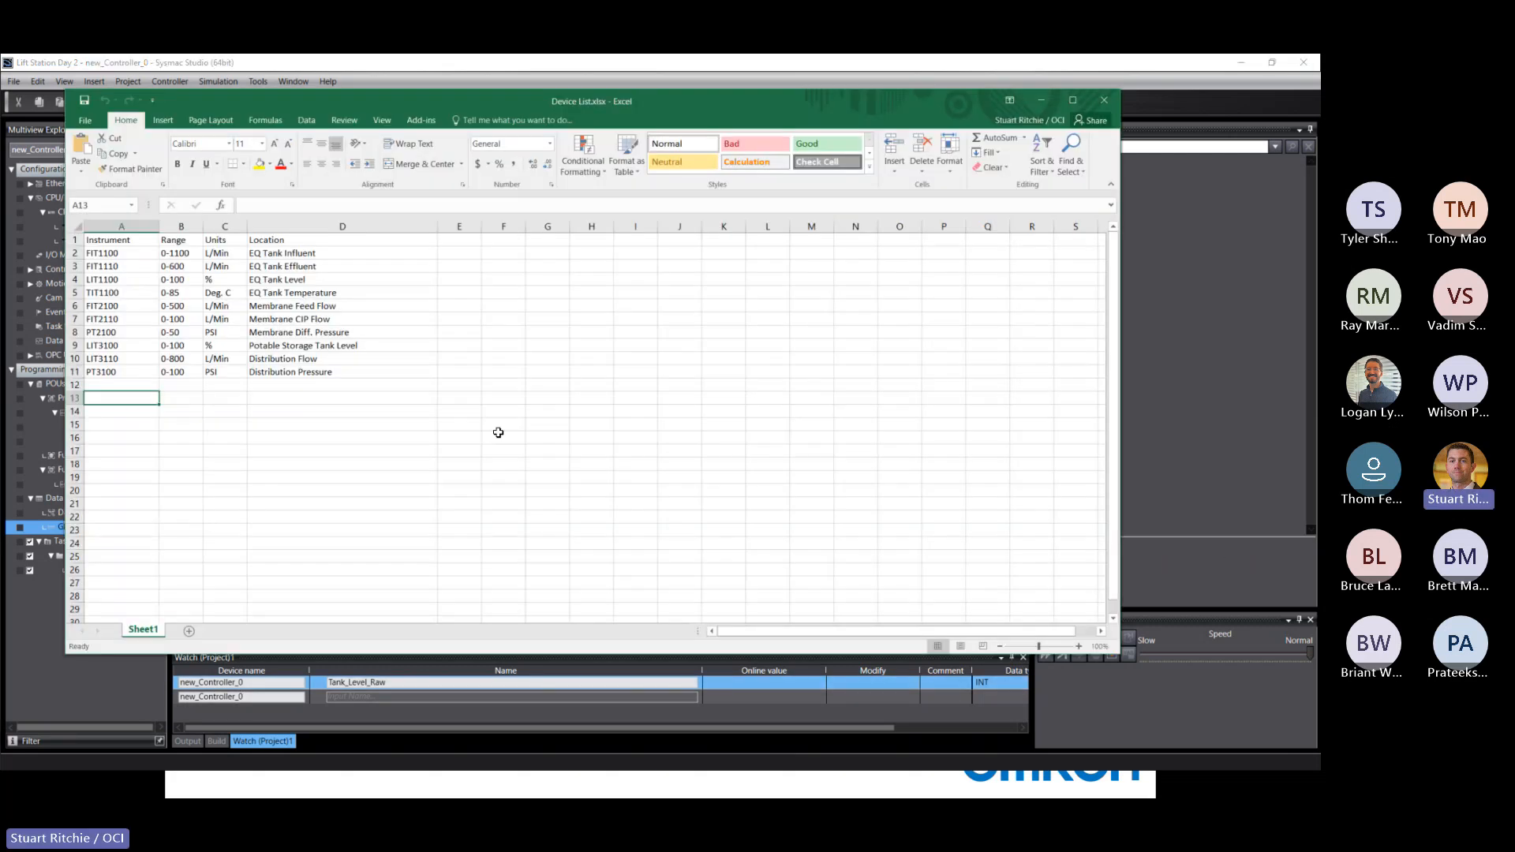
pyautogui.rightClick(102, 400)
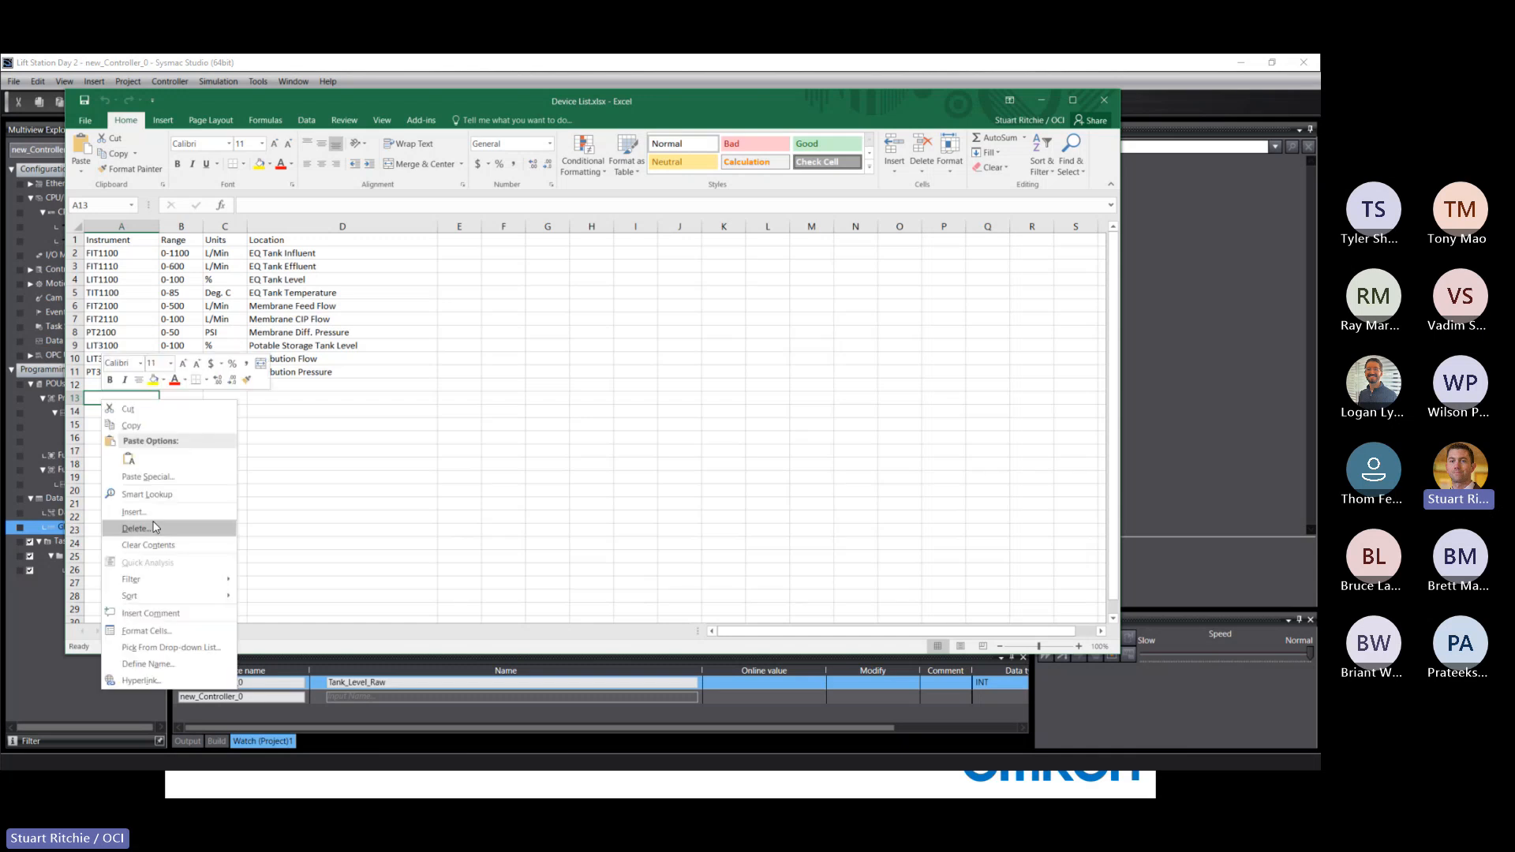
pyautogui.click(129, 459)
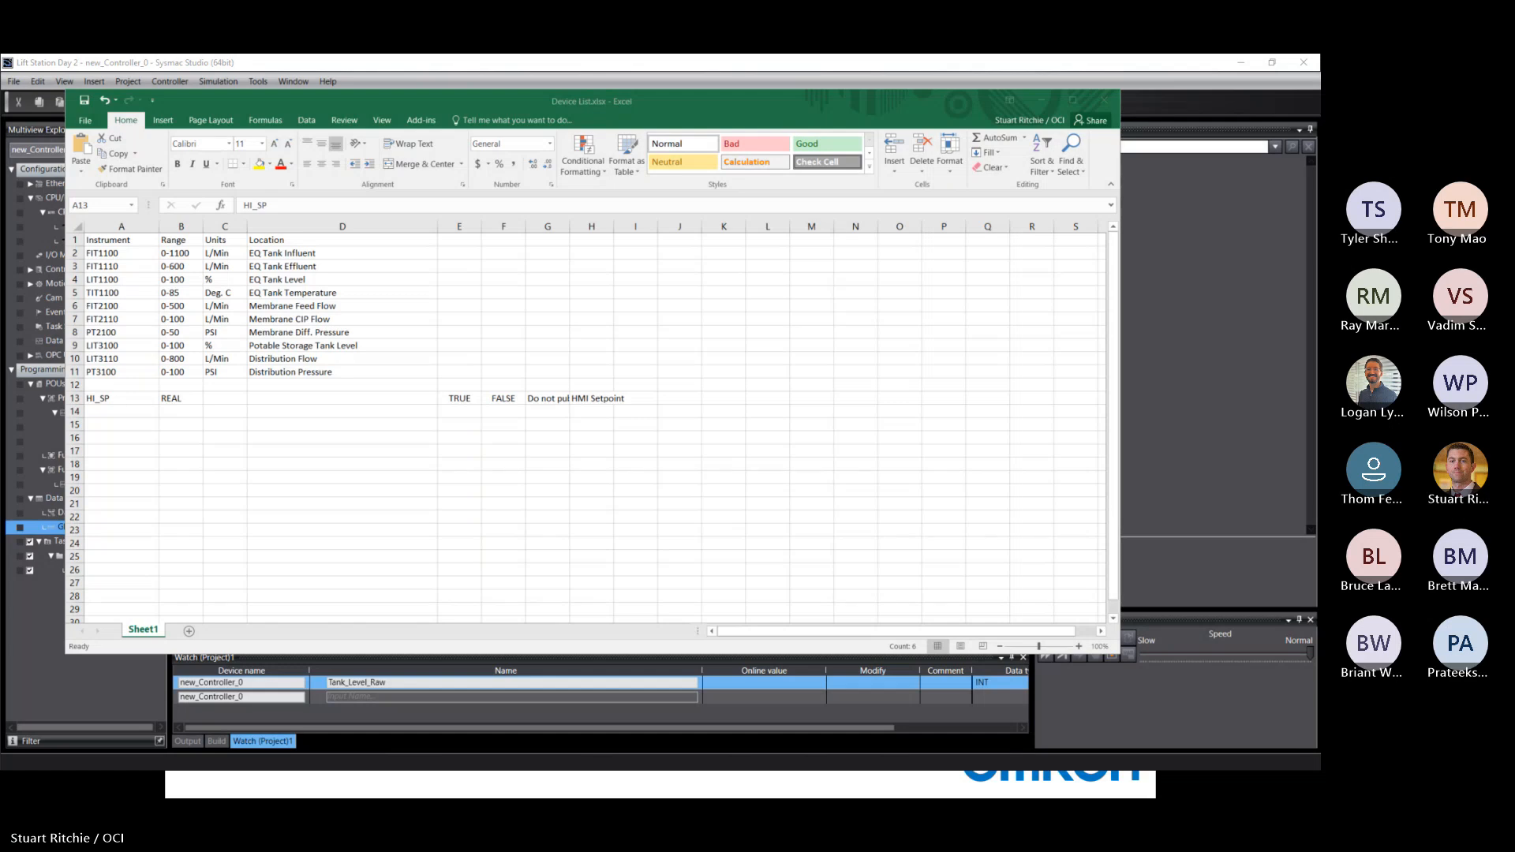
pyautogui.hotkey('ctrl', 'v')
# Copy the instrument names in A2:A11 to A14:A23, and fill the REAL data type from B13 down to B23.
pyautogui.click(103, 252)
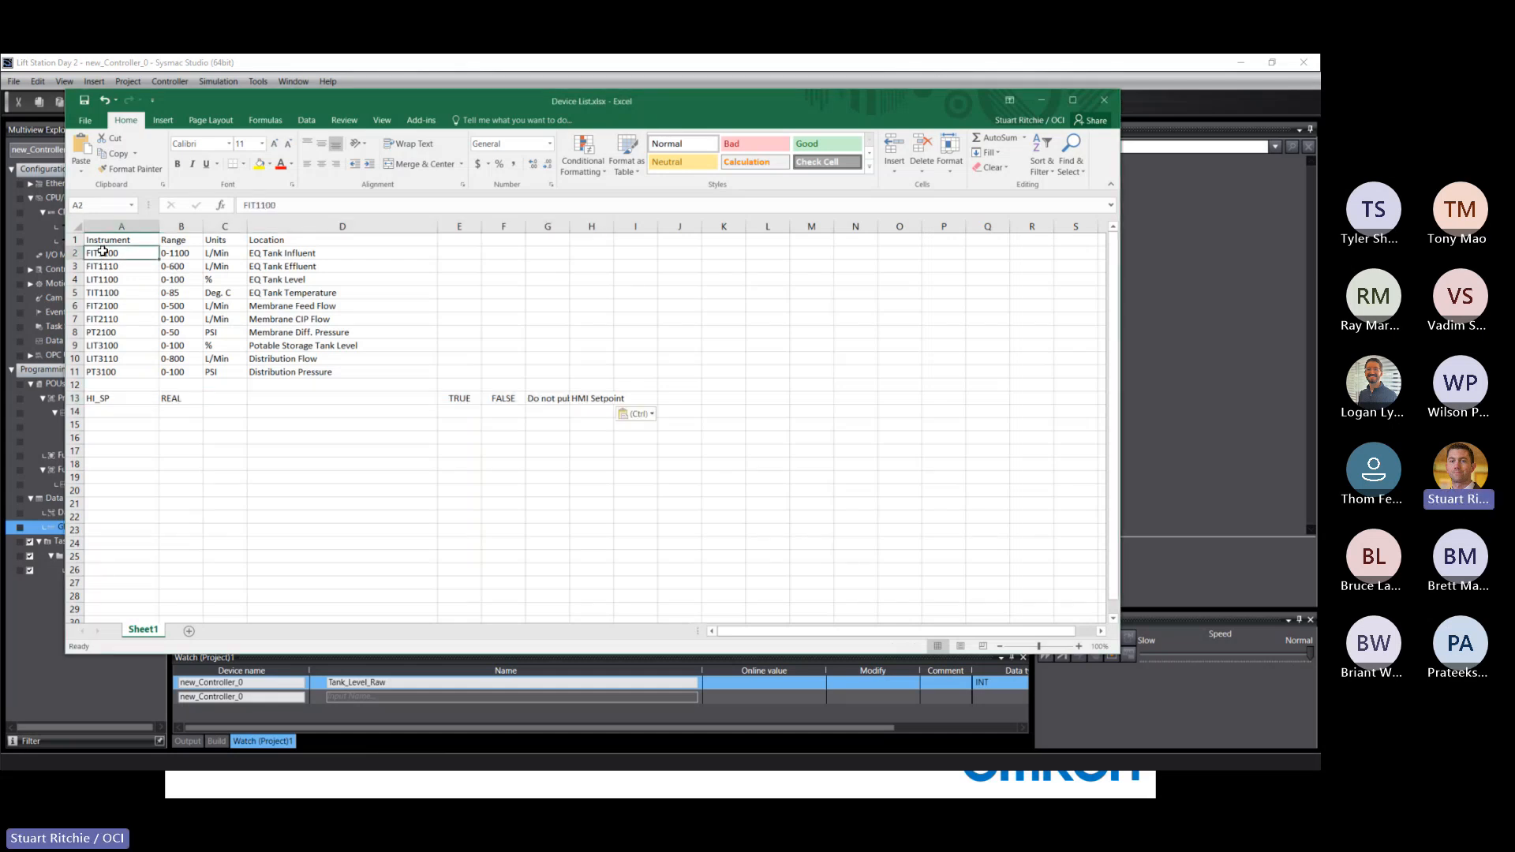
pyautogui.keyDown('shift'); pyautogui.click(99, 371); pyautogui.keyUp('shift')
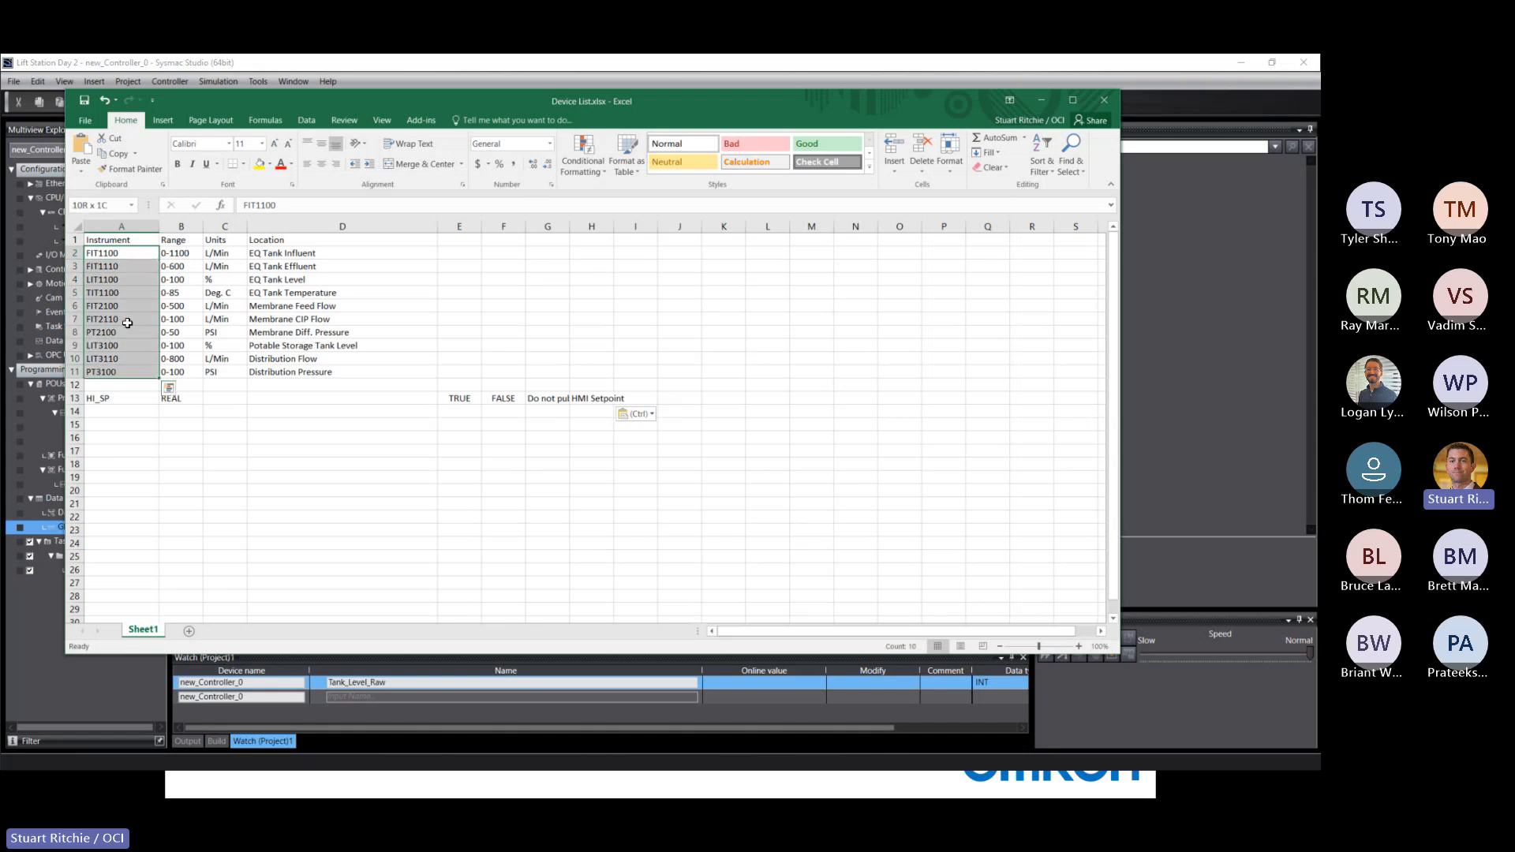
pyautogui.rightClick(125, 285)
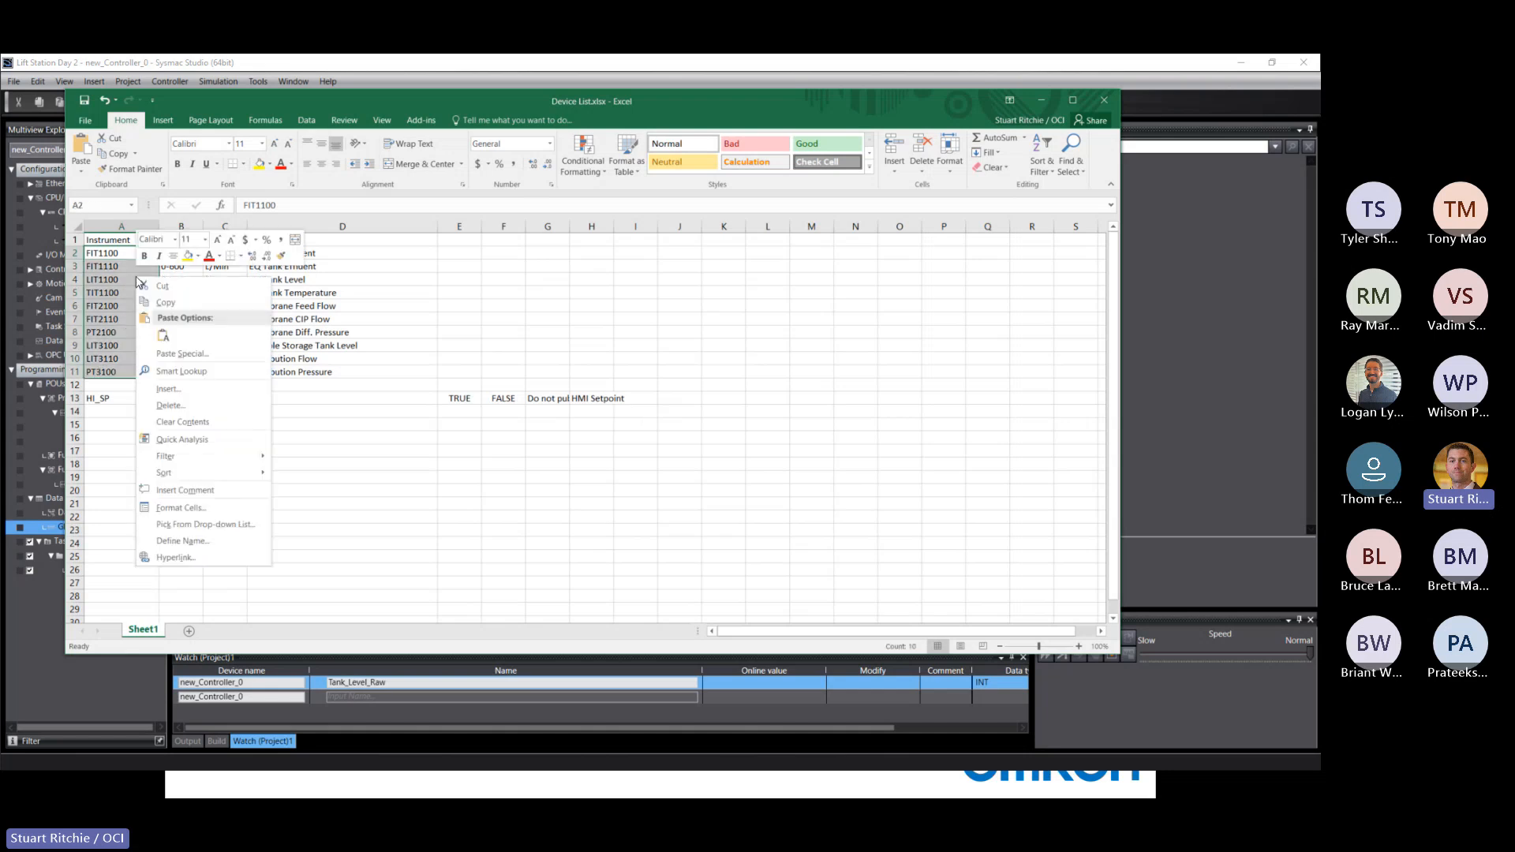
pyautogui.click(163, 303)
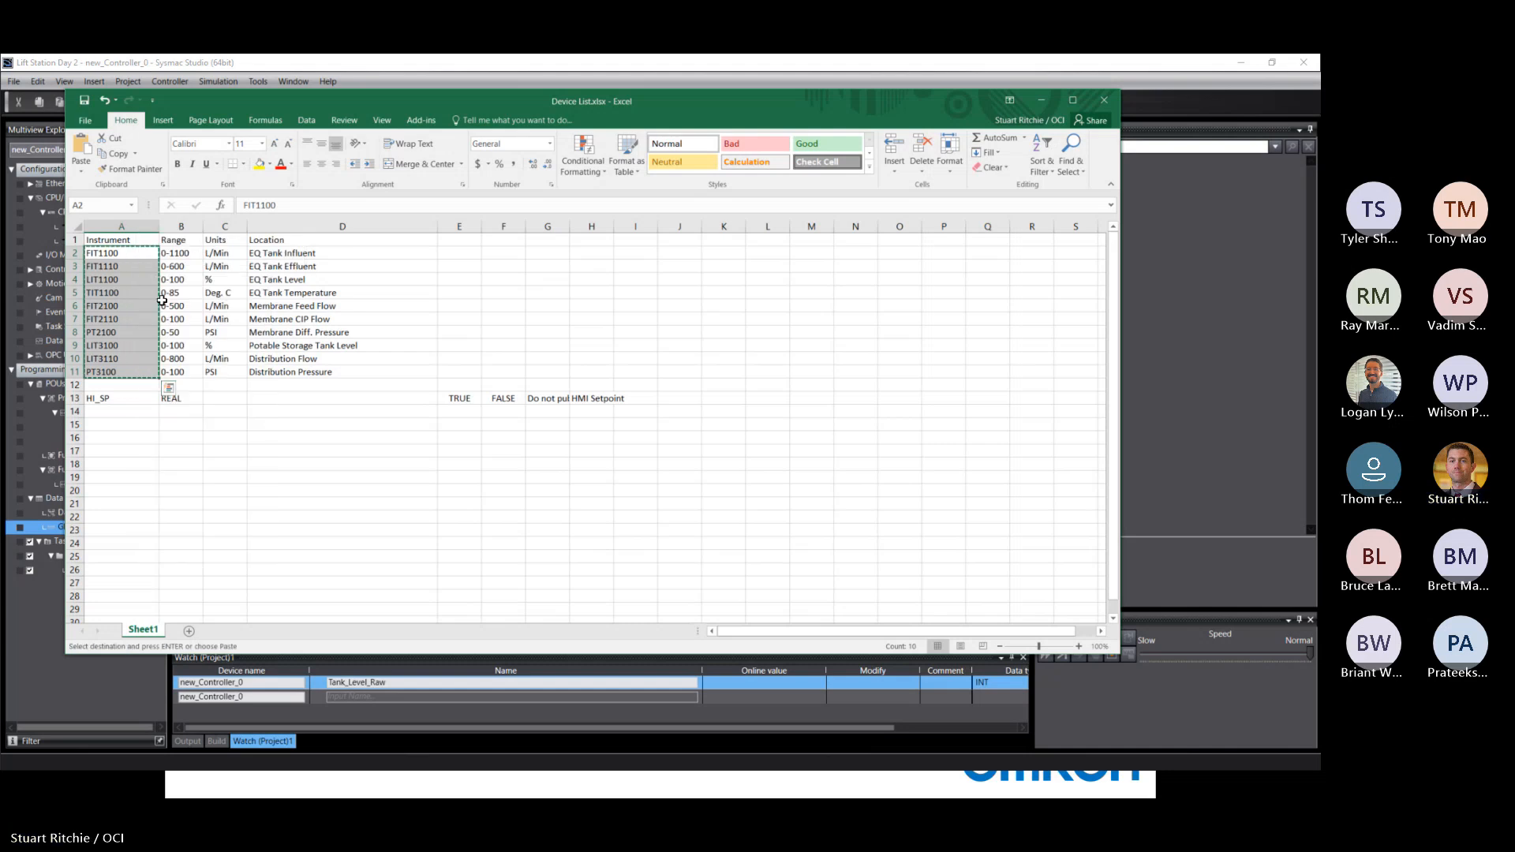
pyautogui.click(103, 414)
pyautogui.rightClick(103, 415)
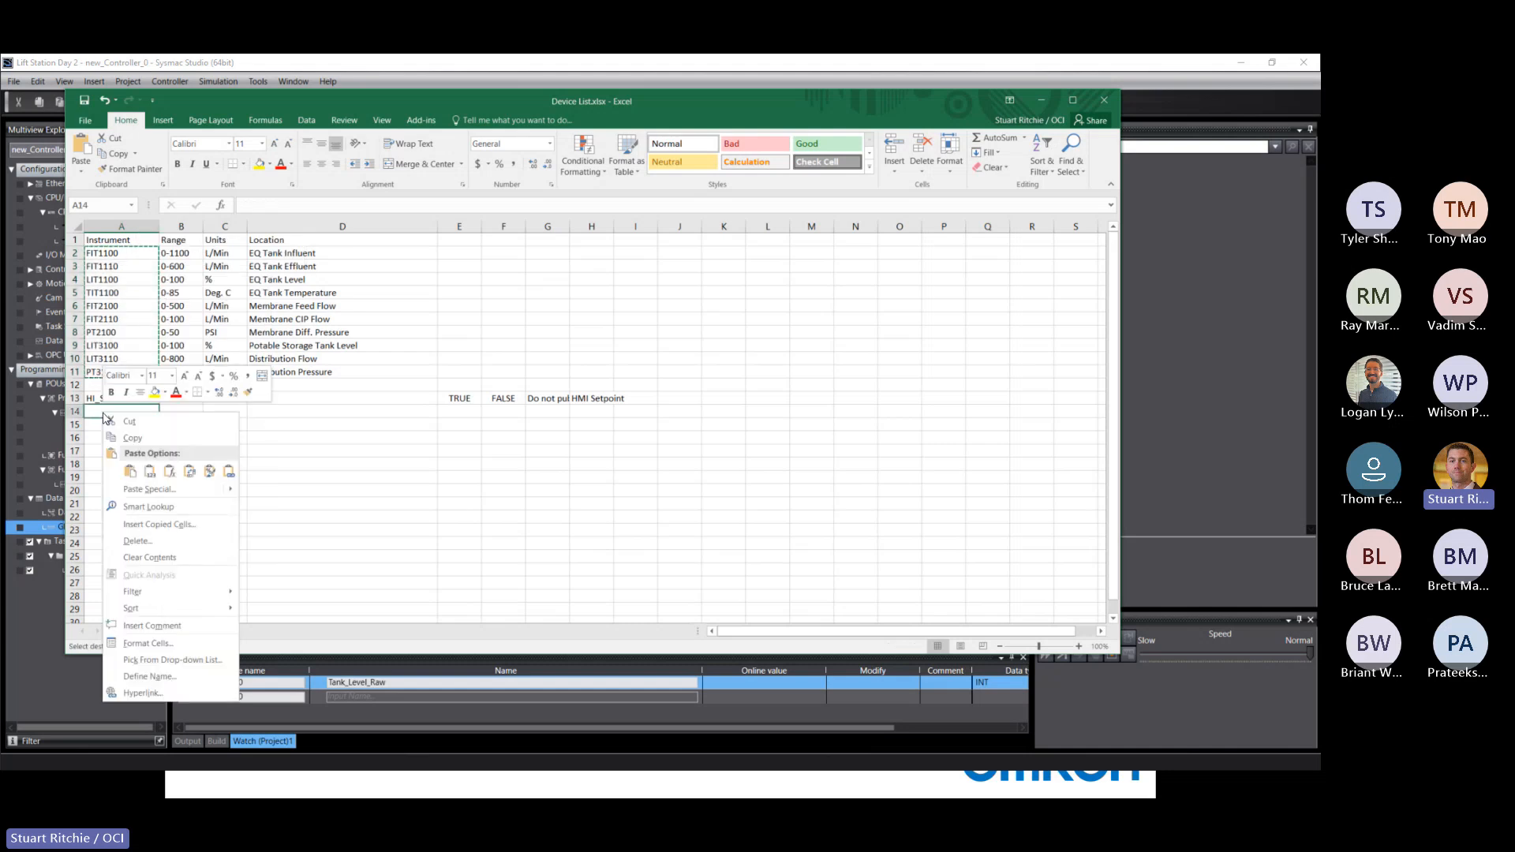
pyautogui.click(149, 471)
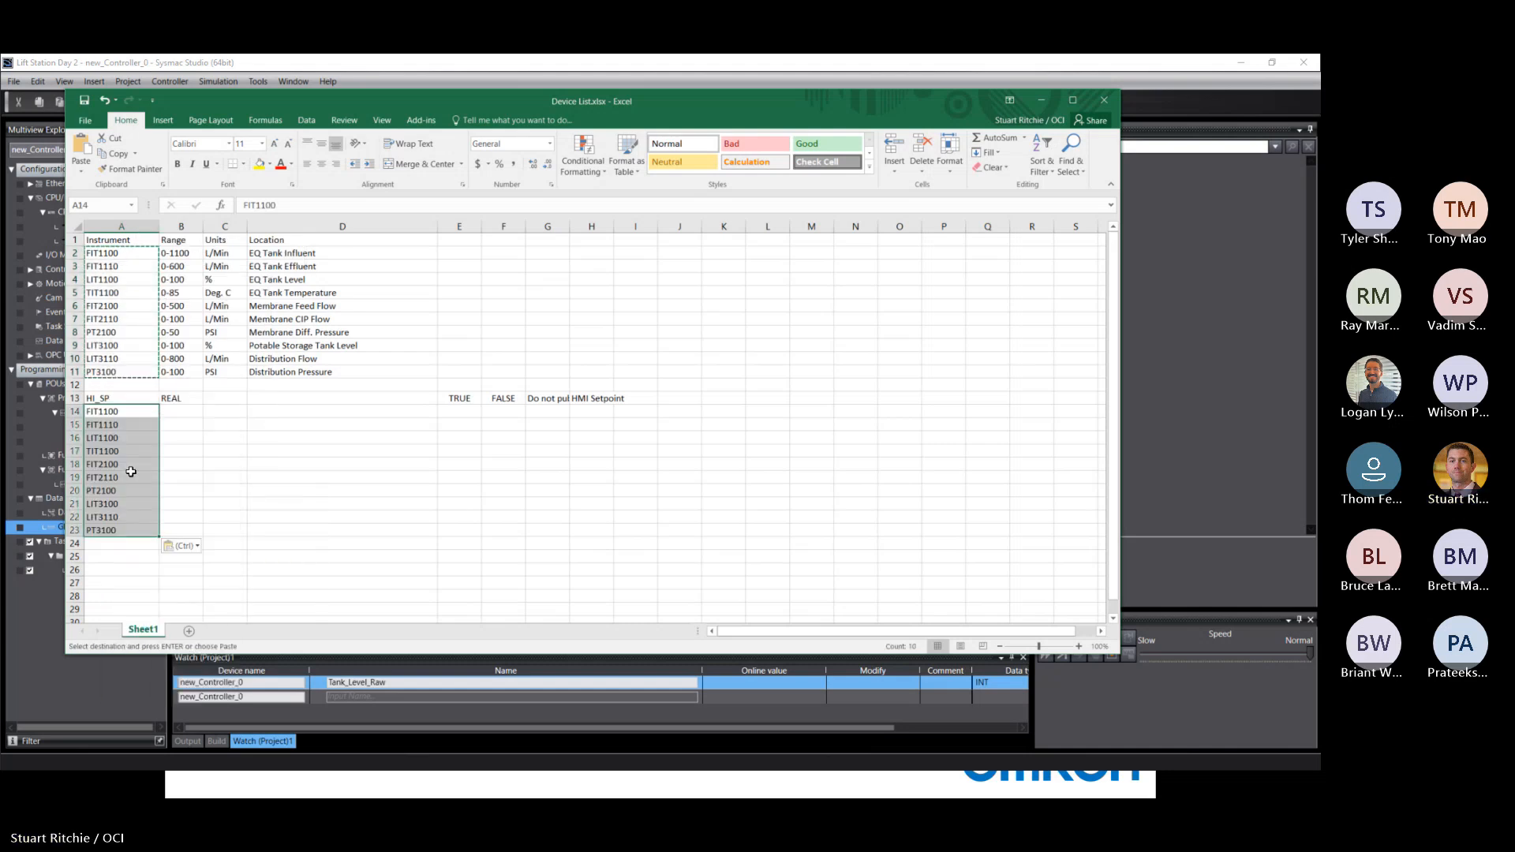
pyautogui.click(181, 398)
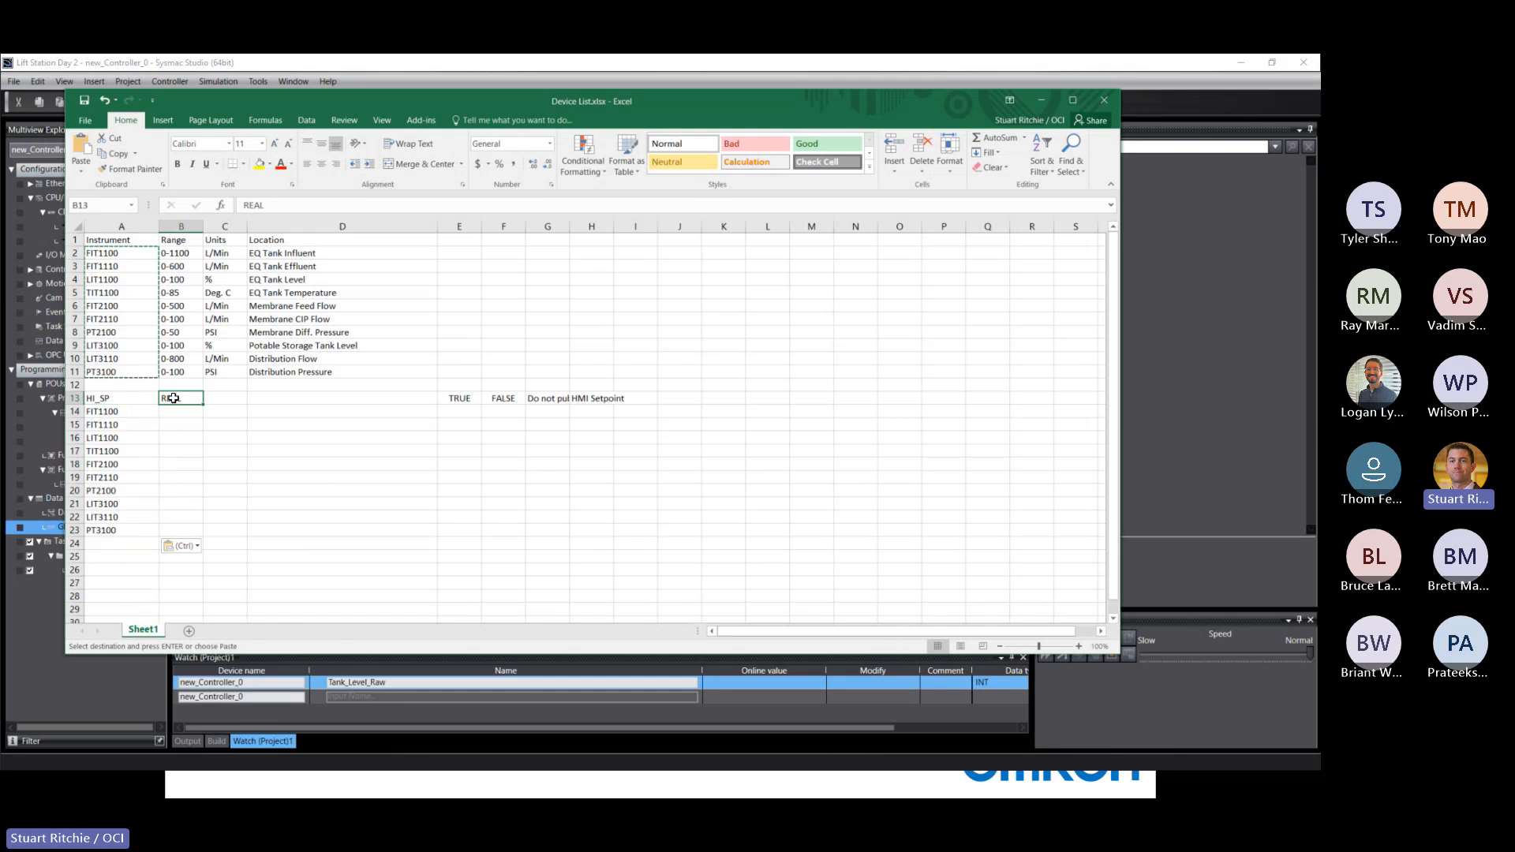
pyautogui.moveTo(202, 407); pyautogui.dragTo(203, 533)
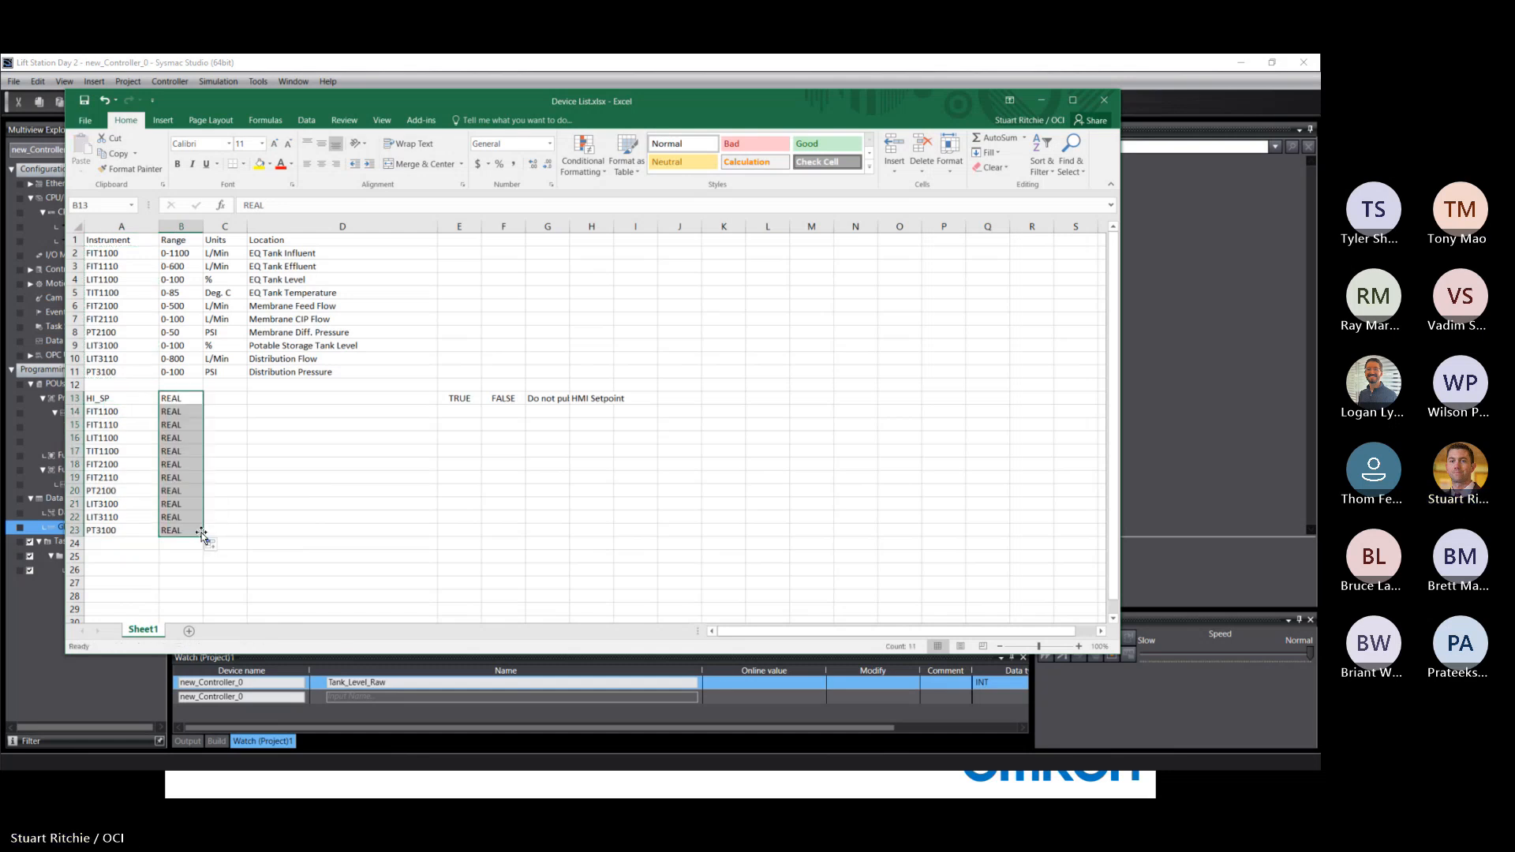
# Copy the location descriptions in D2:D11 and paste them into G14:G23.
pyautogui.click(264, 254)
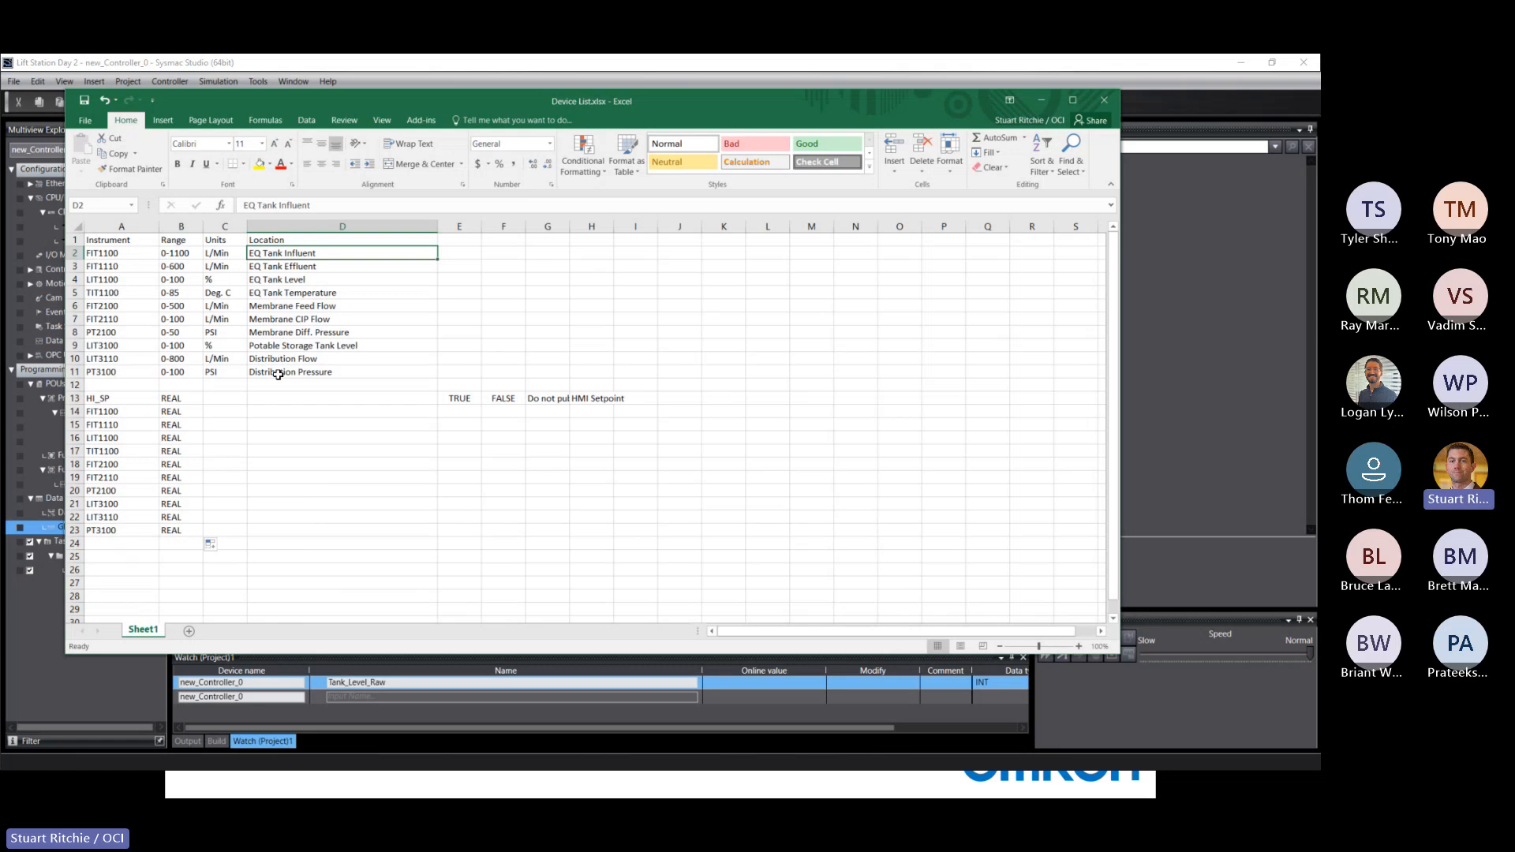
pyautogui.moveTo(278, 373); pyautogui.dragTo(278, 373)
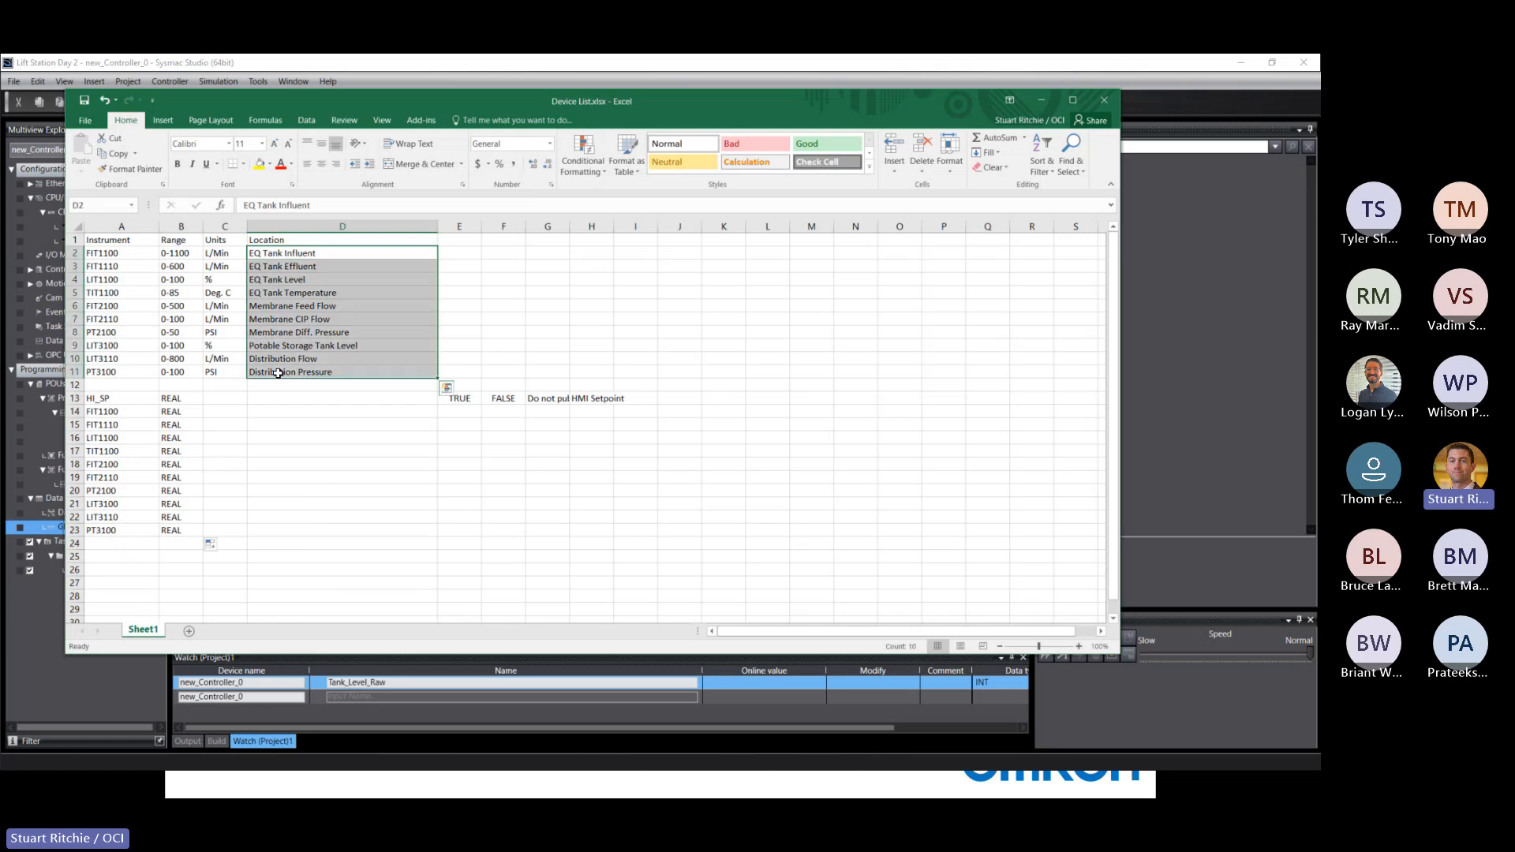
pyautogui.rightClick(287, 310)
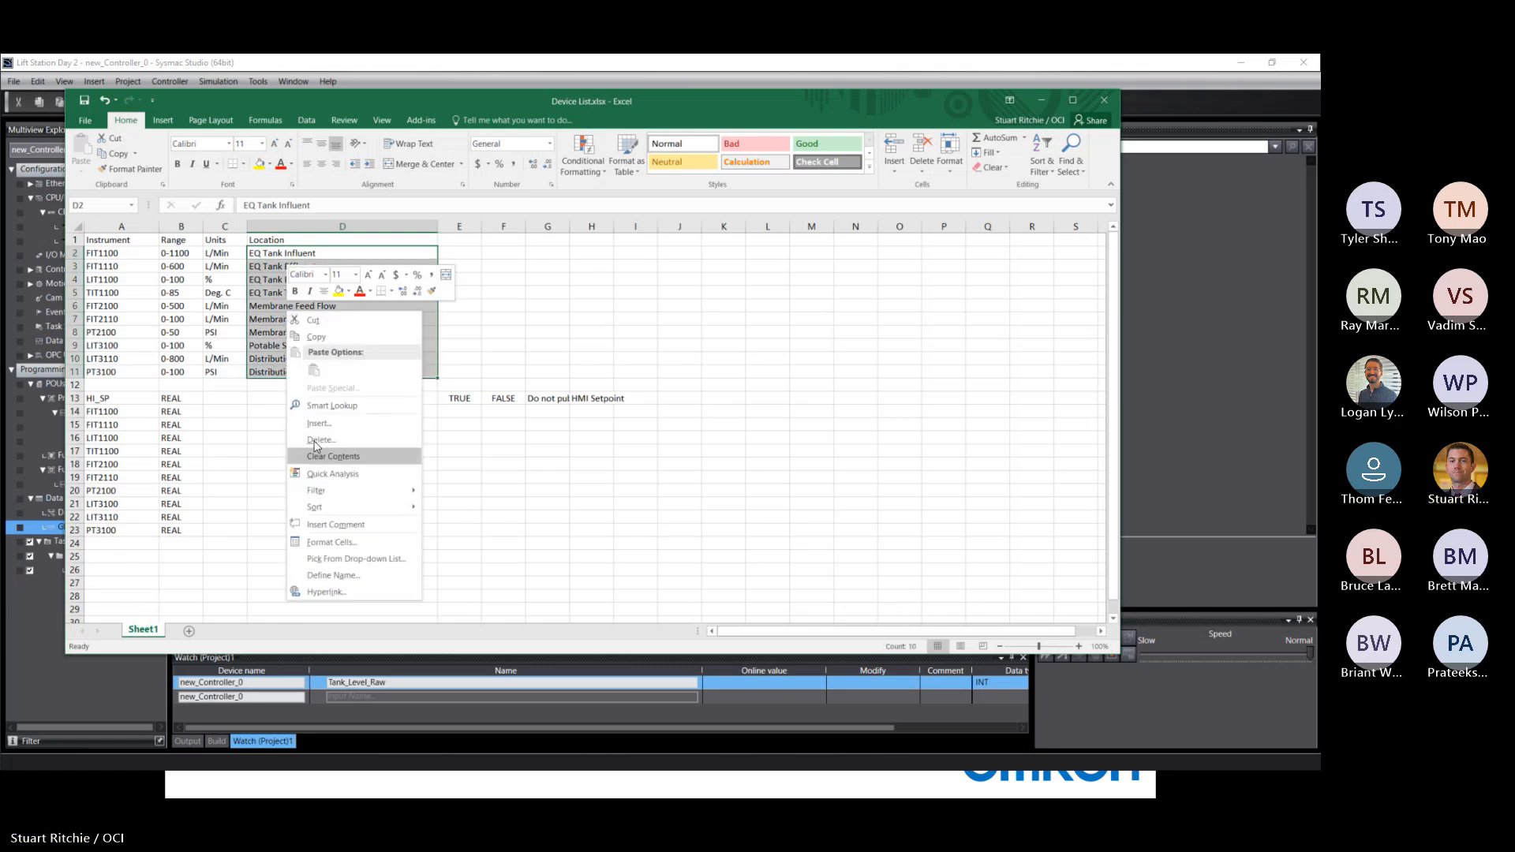
pyautogui.click(316, 337)
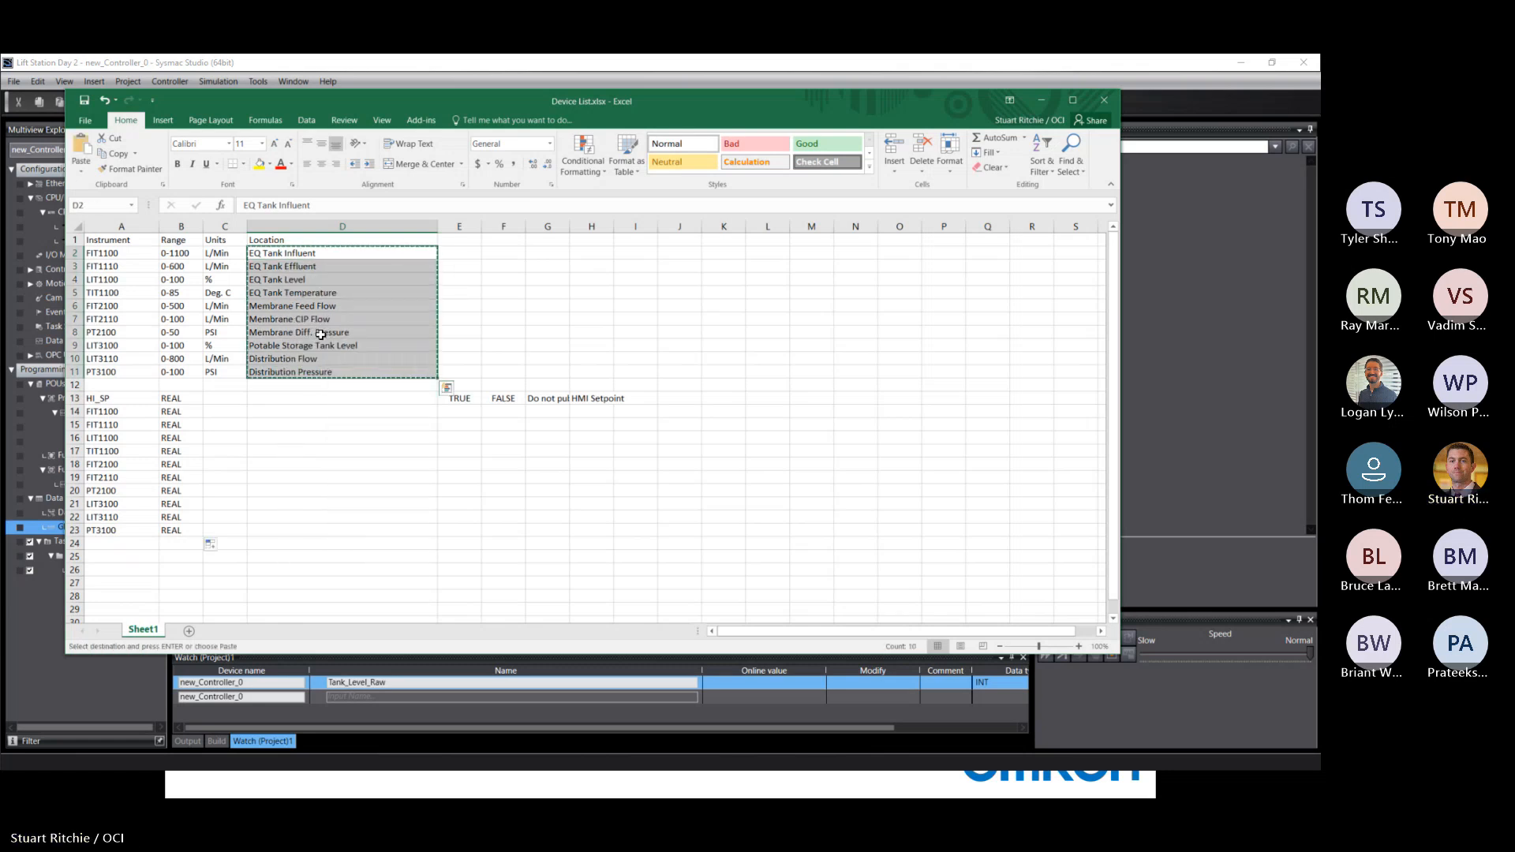
pyautogui.click(549, 411)
pyautogui.rightClick(548, 413)
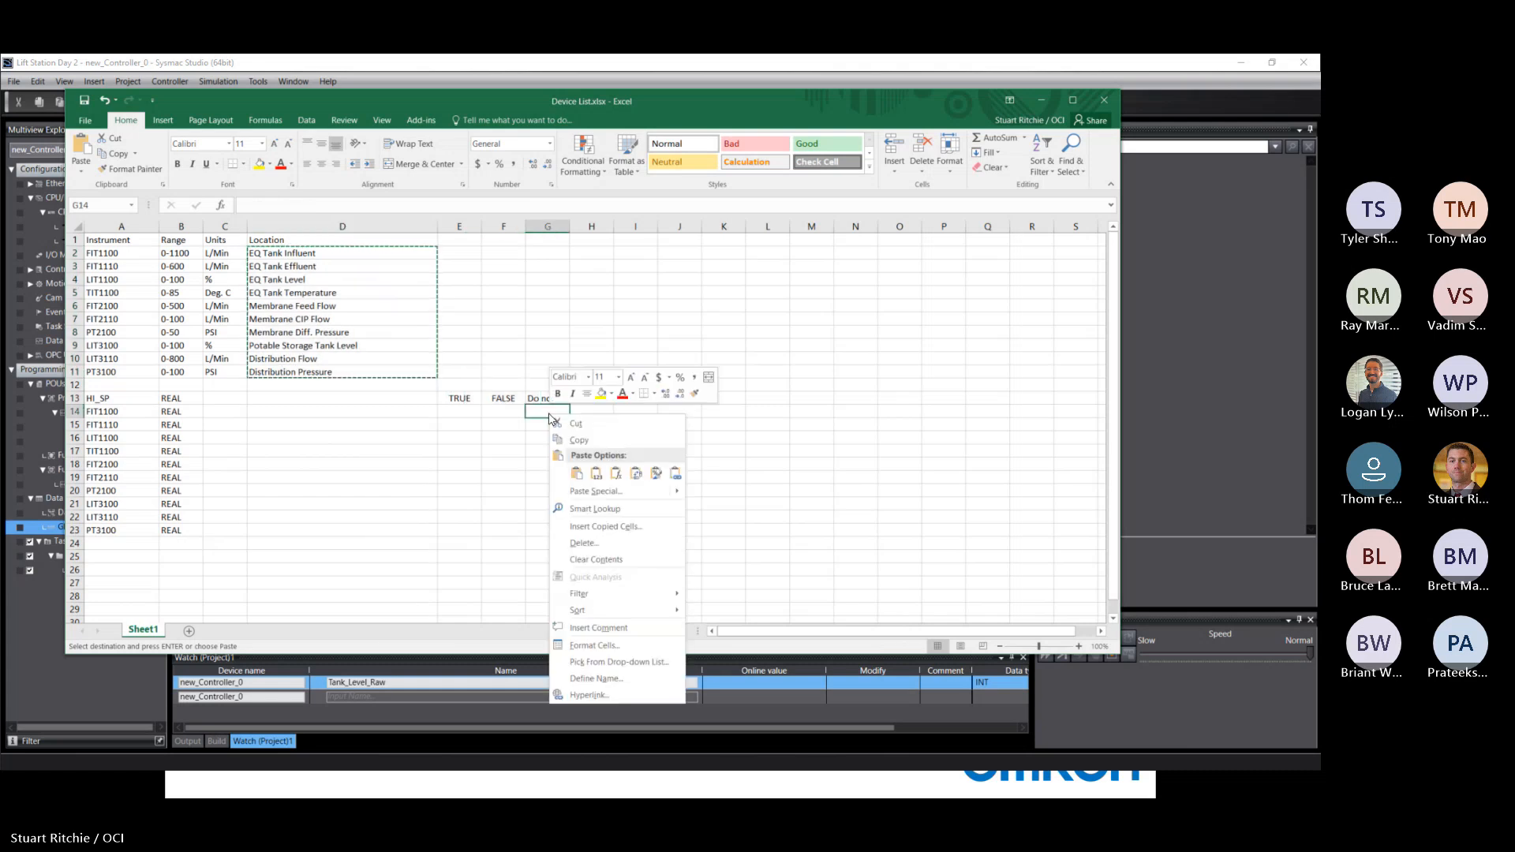
pyautogui.click(578, 473)
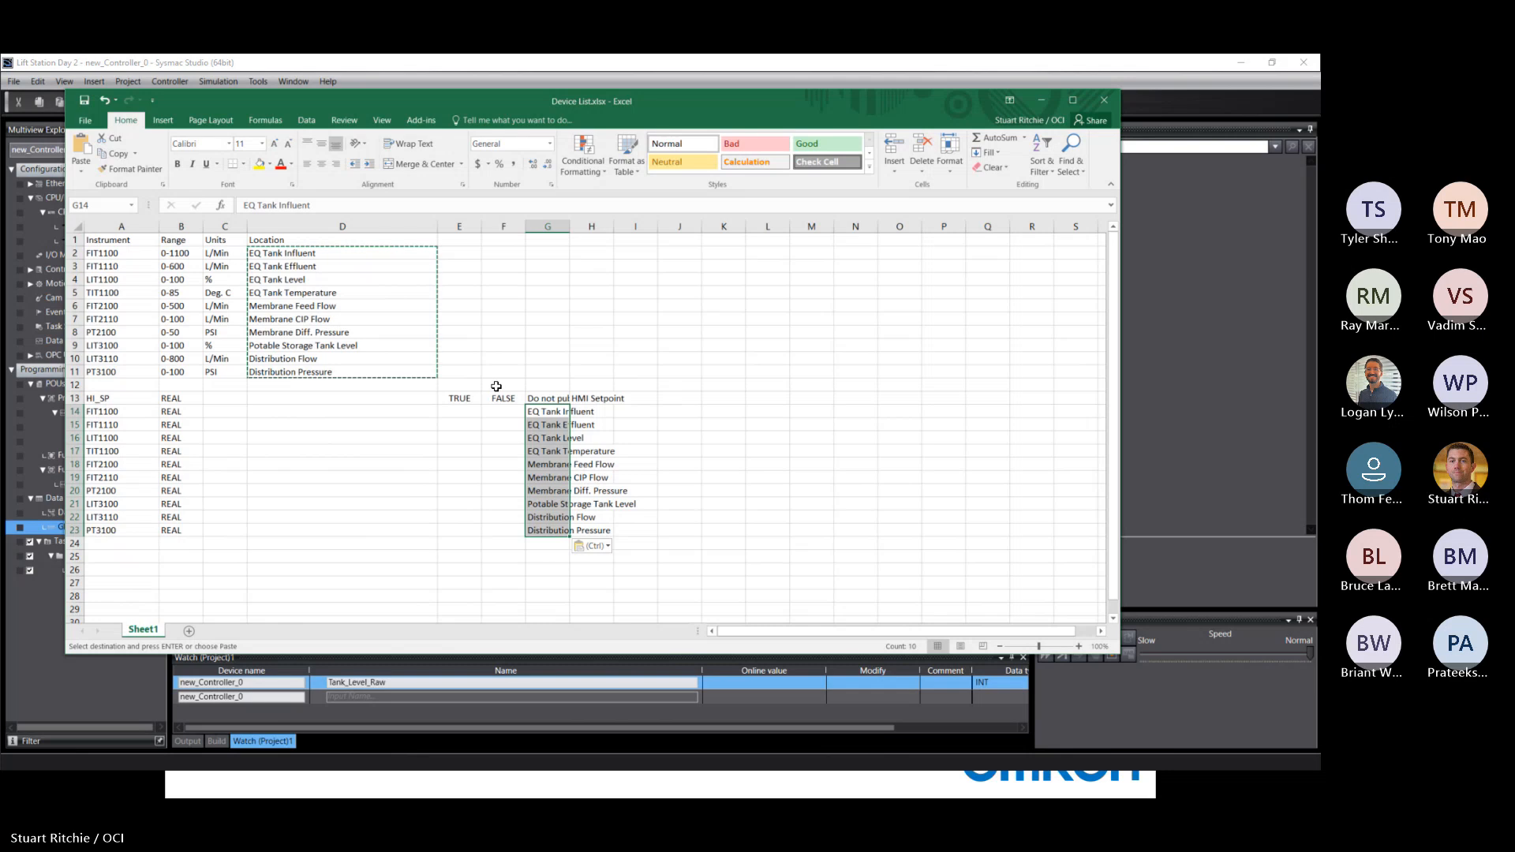
# Fill FALSE from F13 down to F23, and enter FALSE in E14 and fill it down to E23.
pyautogui.click(460, 398)
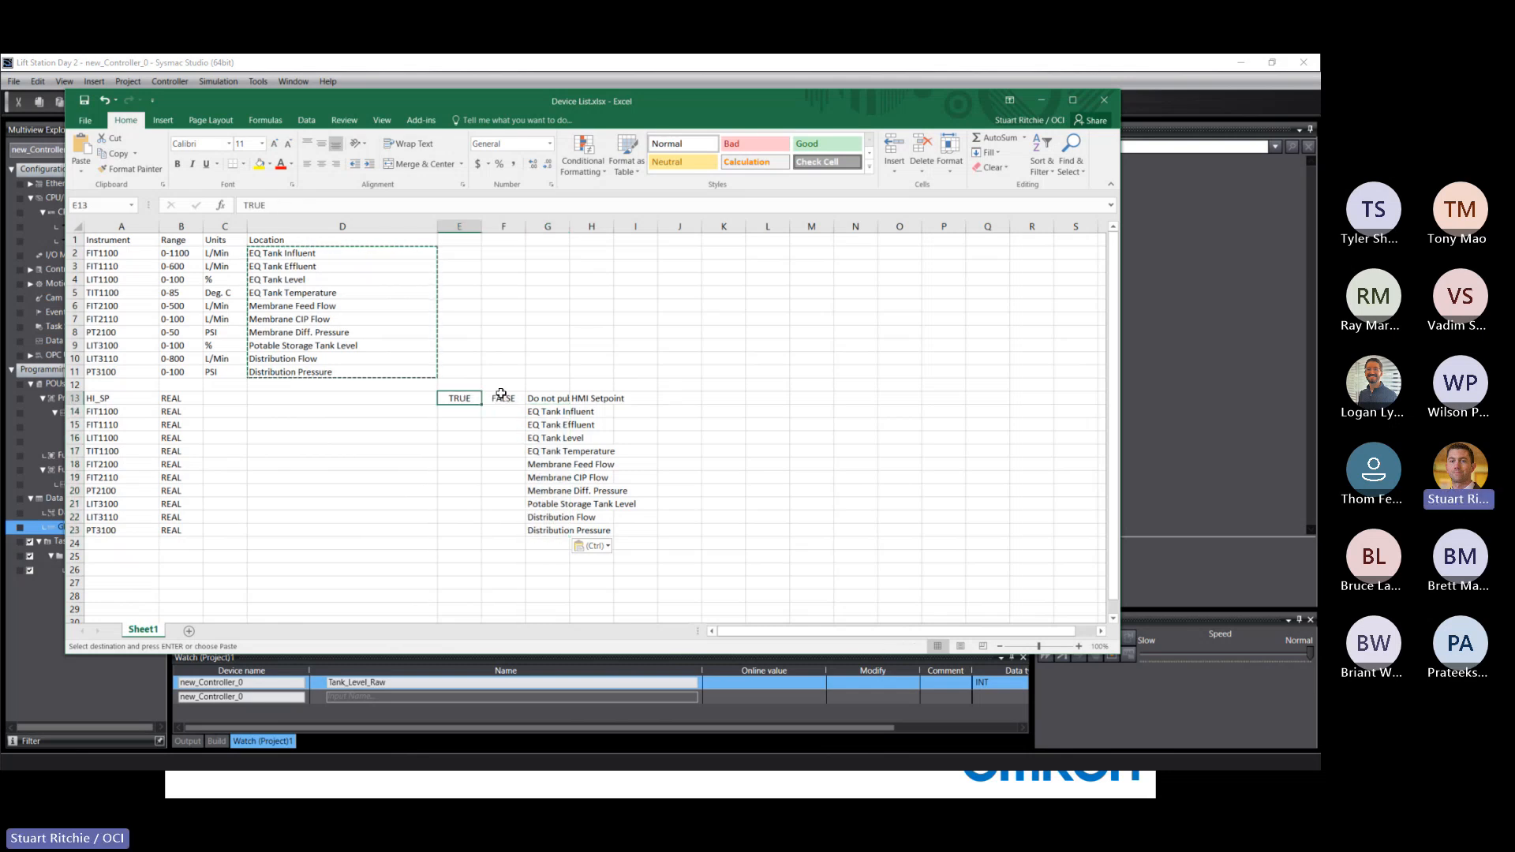
pyautogui.click(503, 398)
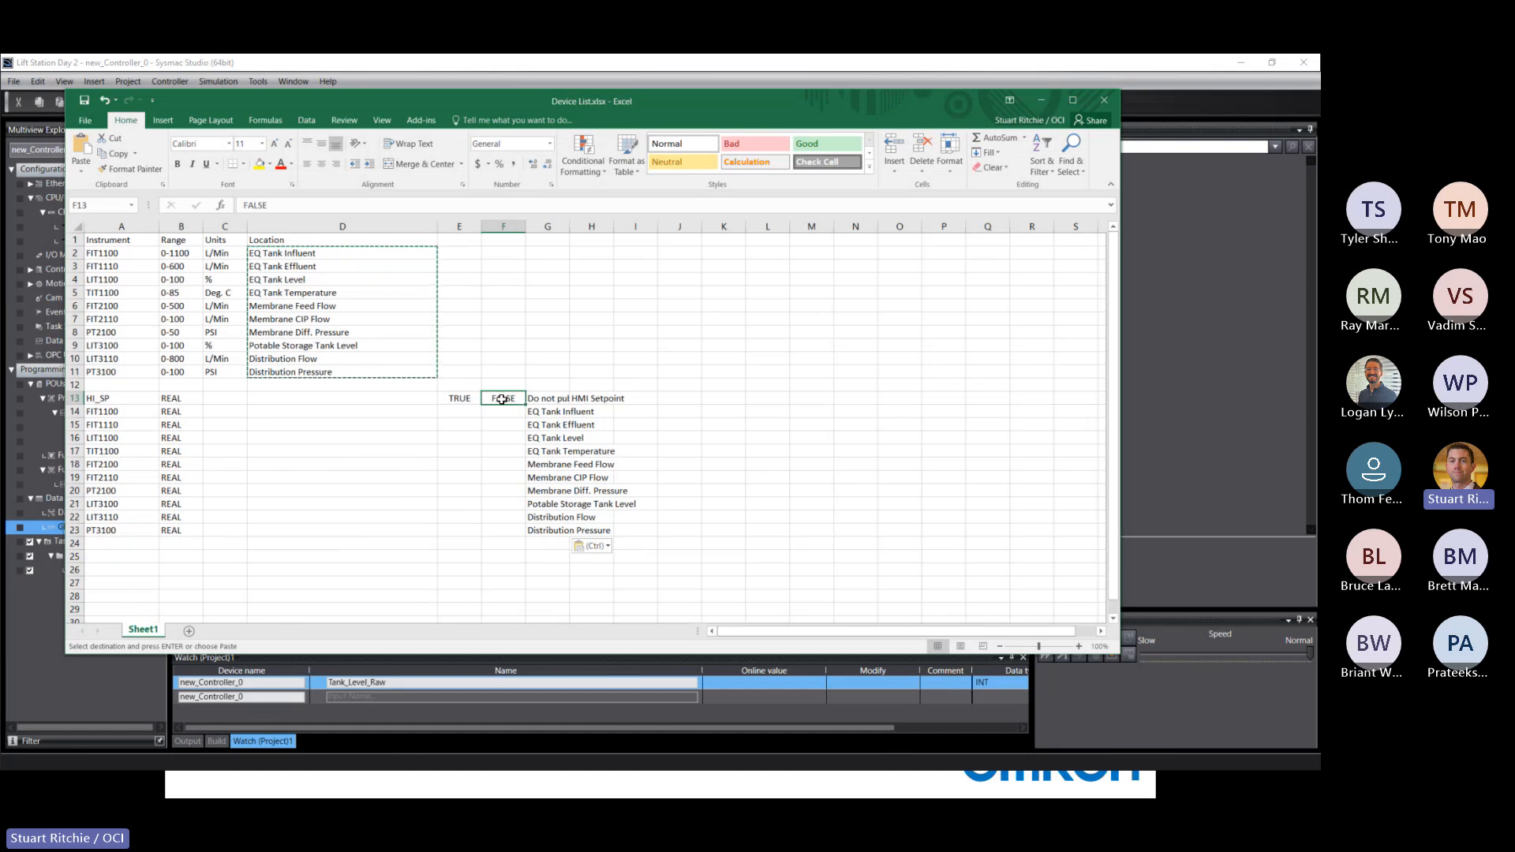
pyautogui.moveTo(525, 405); pyautogui.dragTo(524, 535)
pyautogui.click(466, 410)
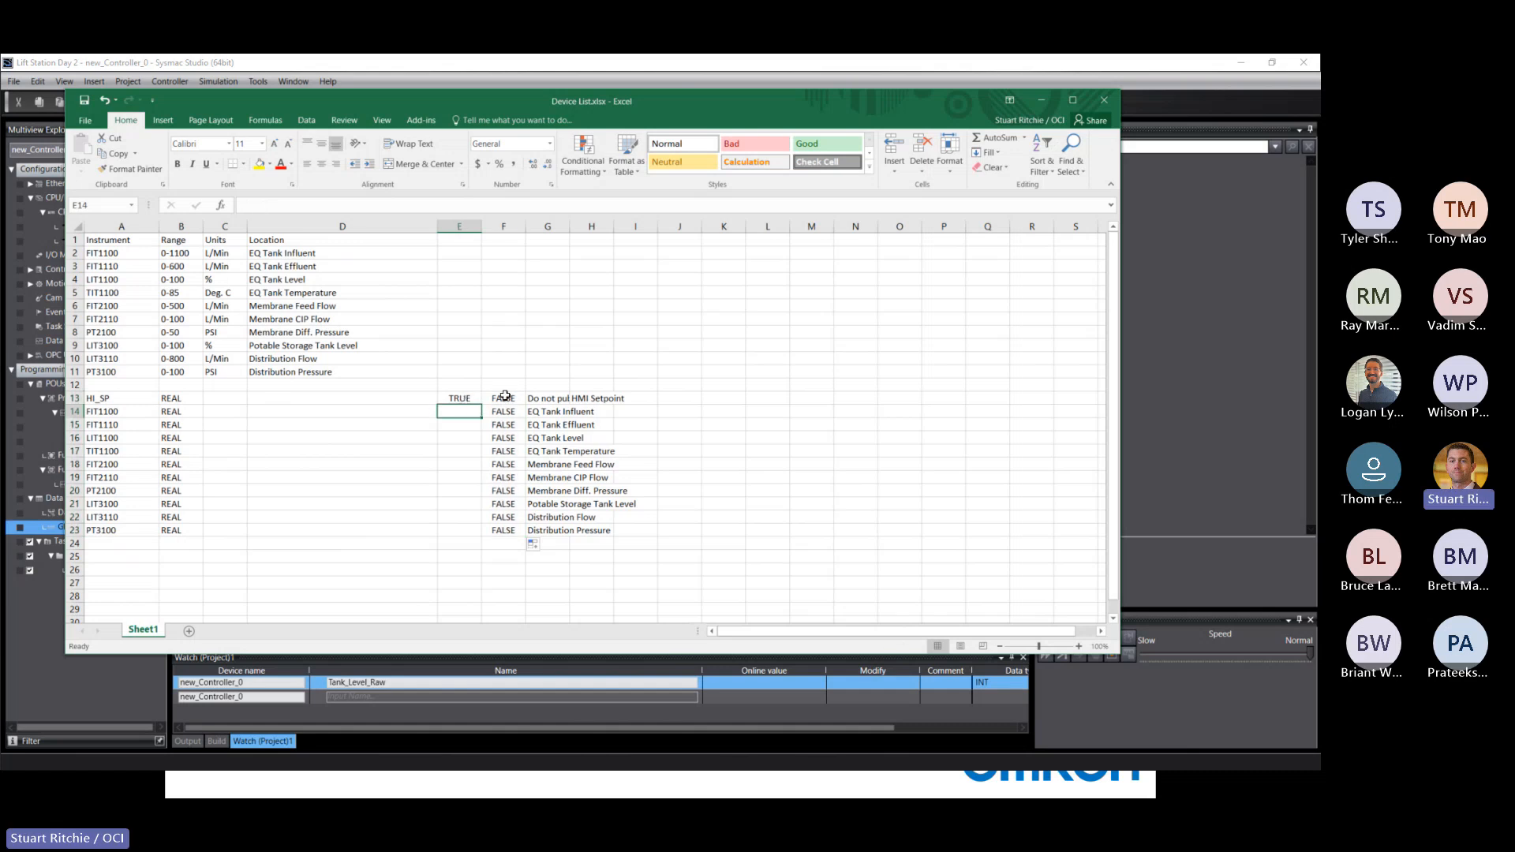
pyautogui.write('FALSE')
pyautogui.hotkey('ctrl', 'Return')
pyautogui.moveTo(480, 417); pyautogui.dragTo(495, 535)
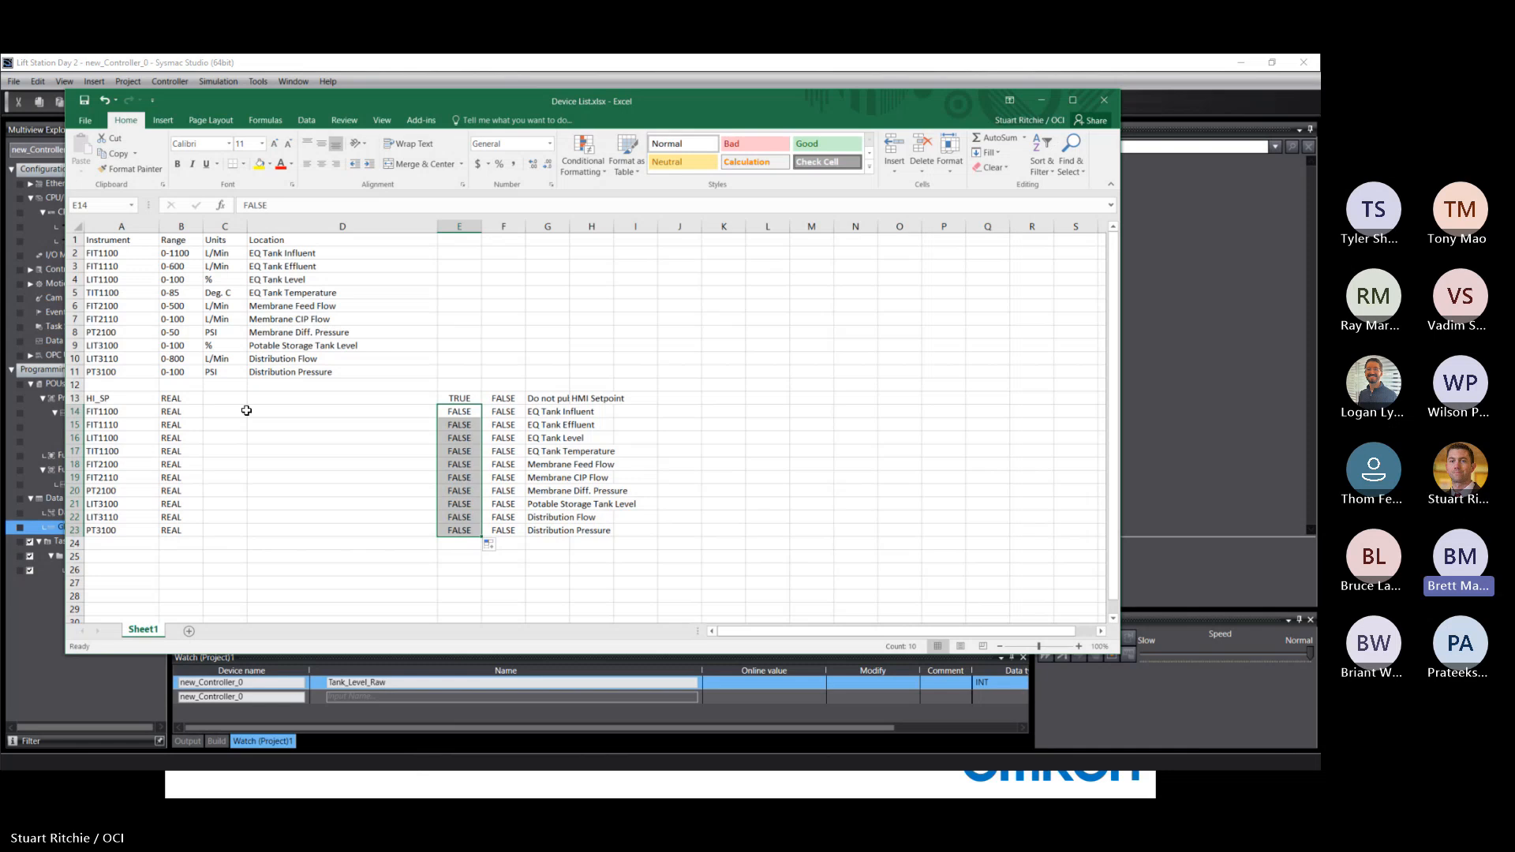
# Widen column G to fit its text, and copy the location descriptions in G14:G23 to H14:H23.
pyautogui.click(548, 225)
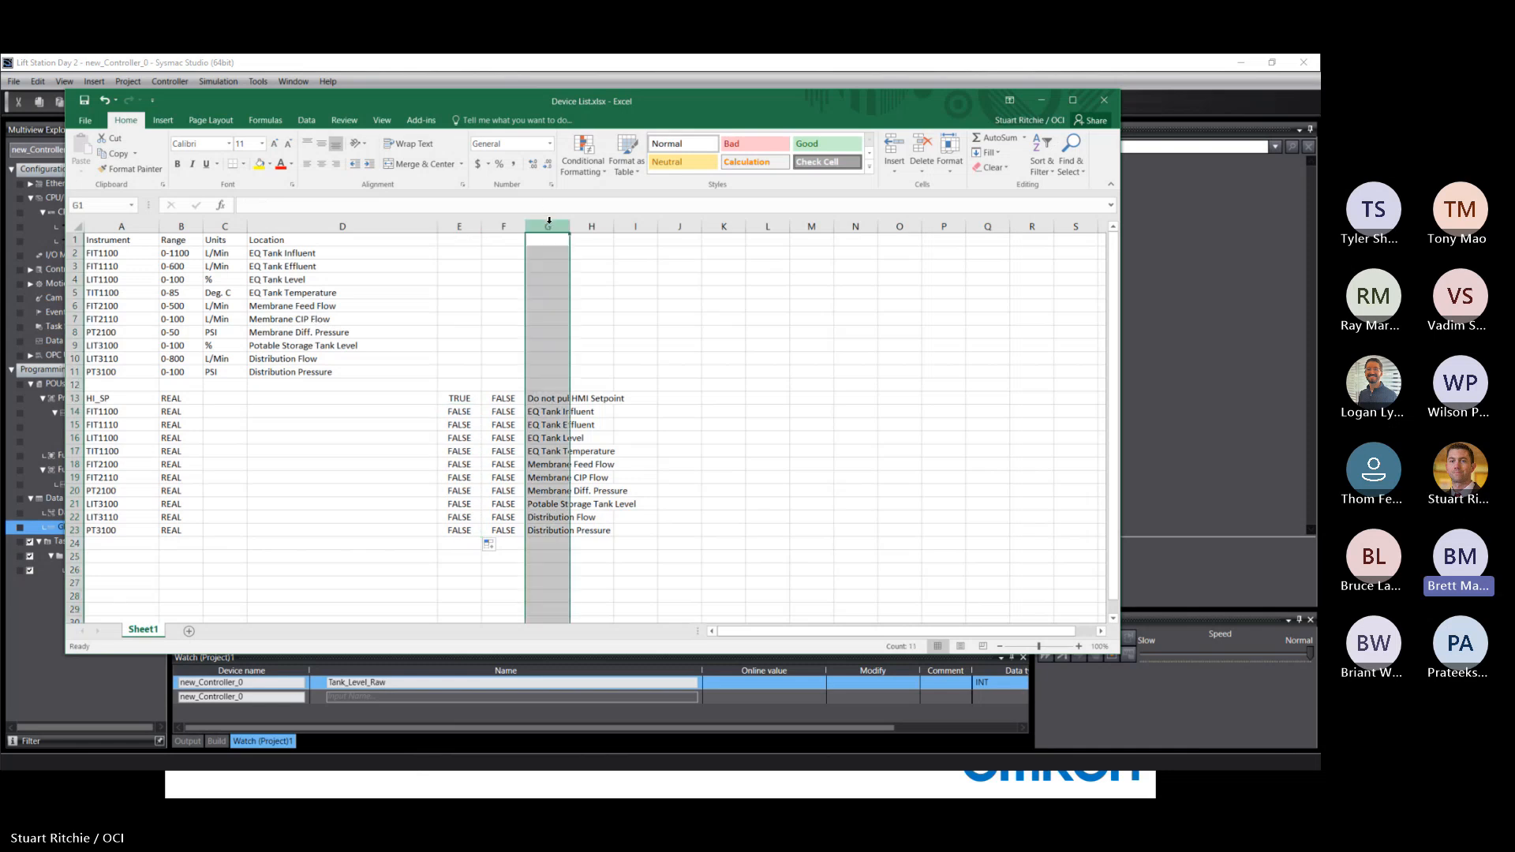
pyautogui.moveTo(570, 229); pyautogui.dragTo(713, 229)
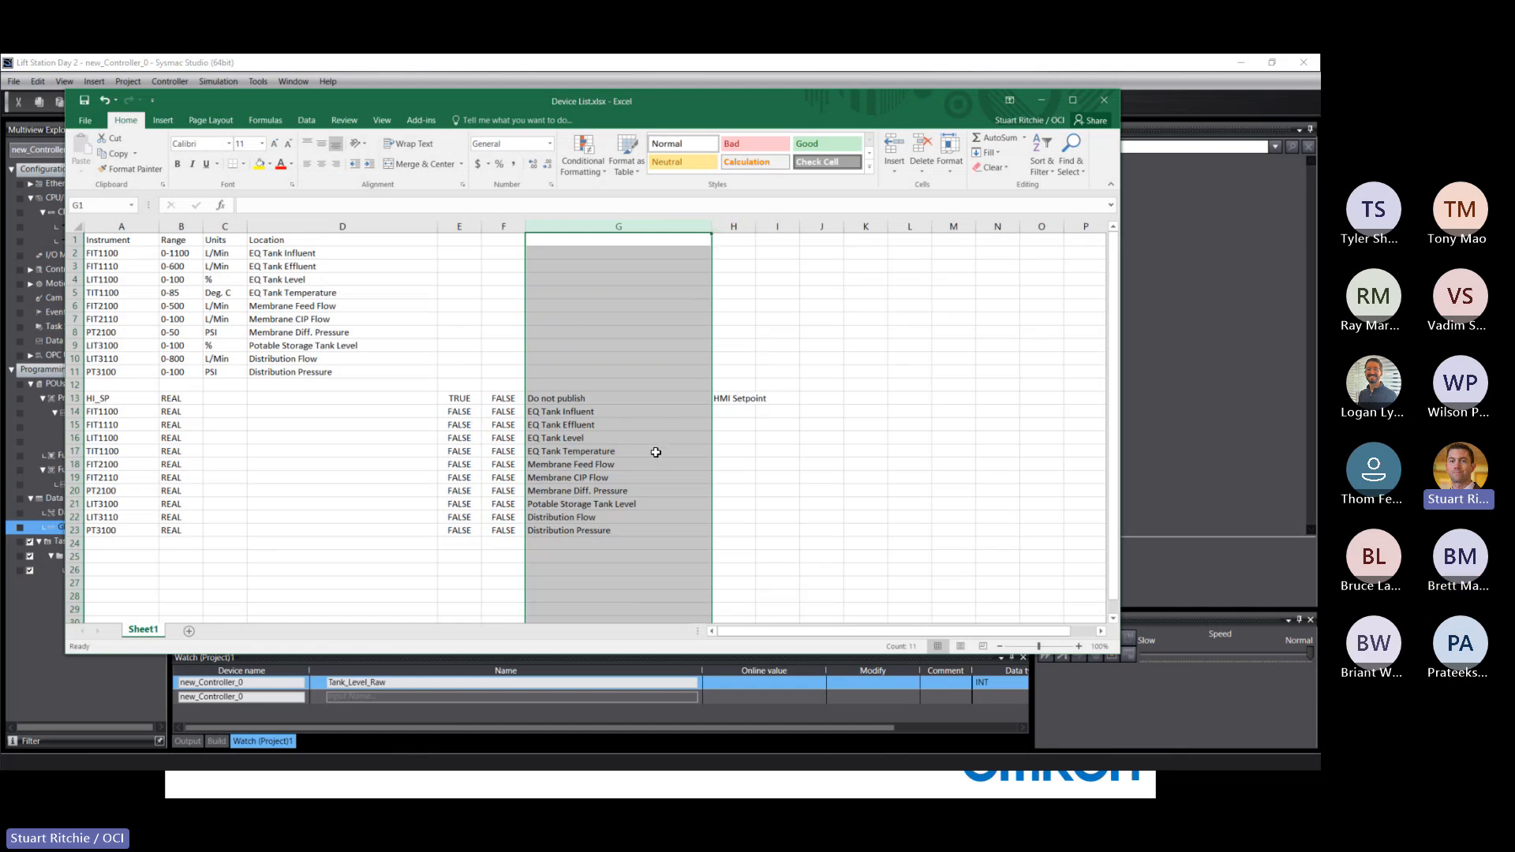
pyautogui.click(557, 409)
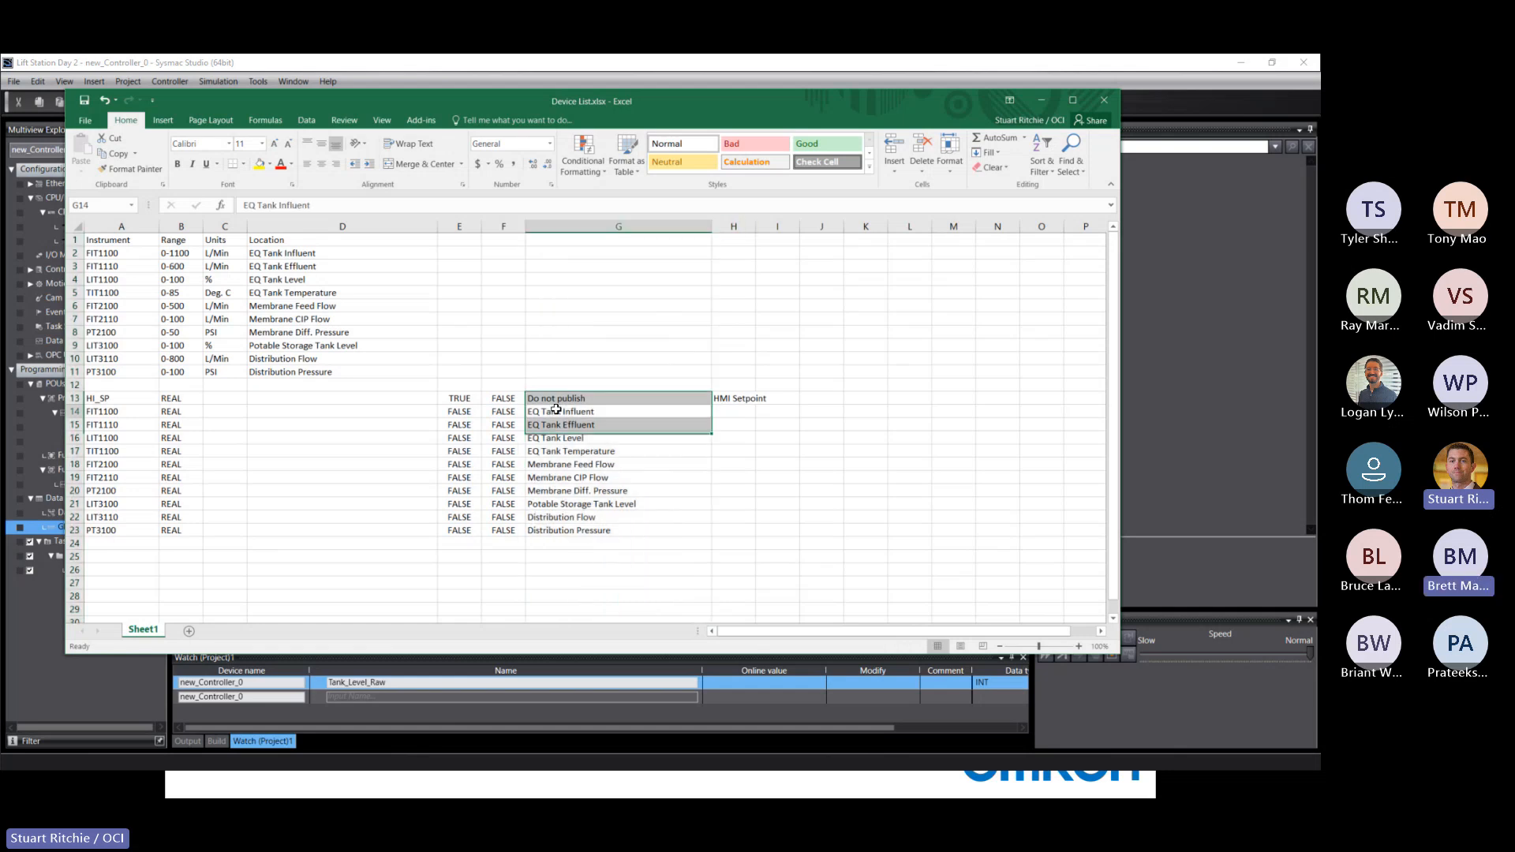
pyautogui.keyDown('shift'); pyautogui.click(552, 534); pyautogui.keyUp('shift')
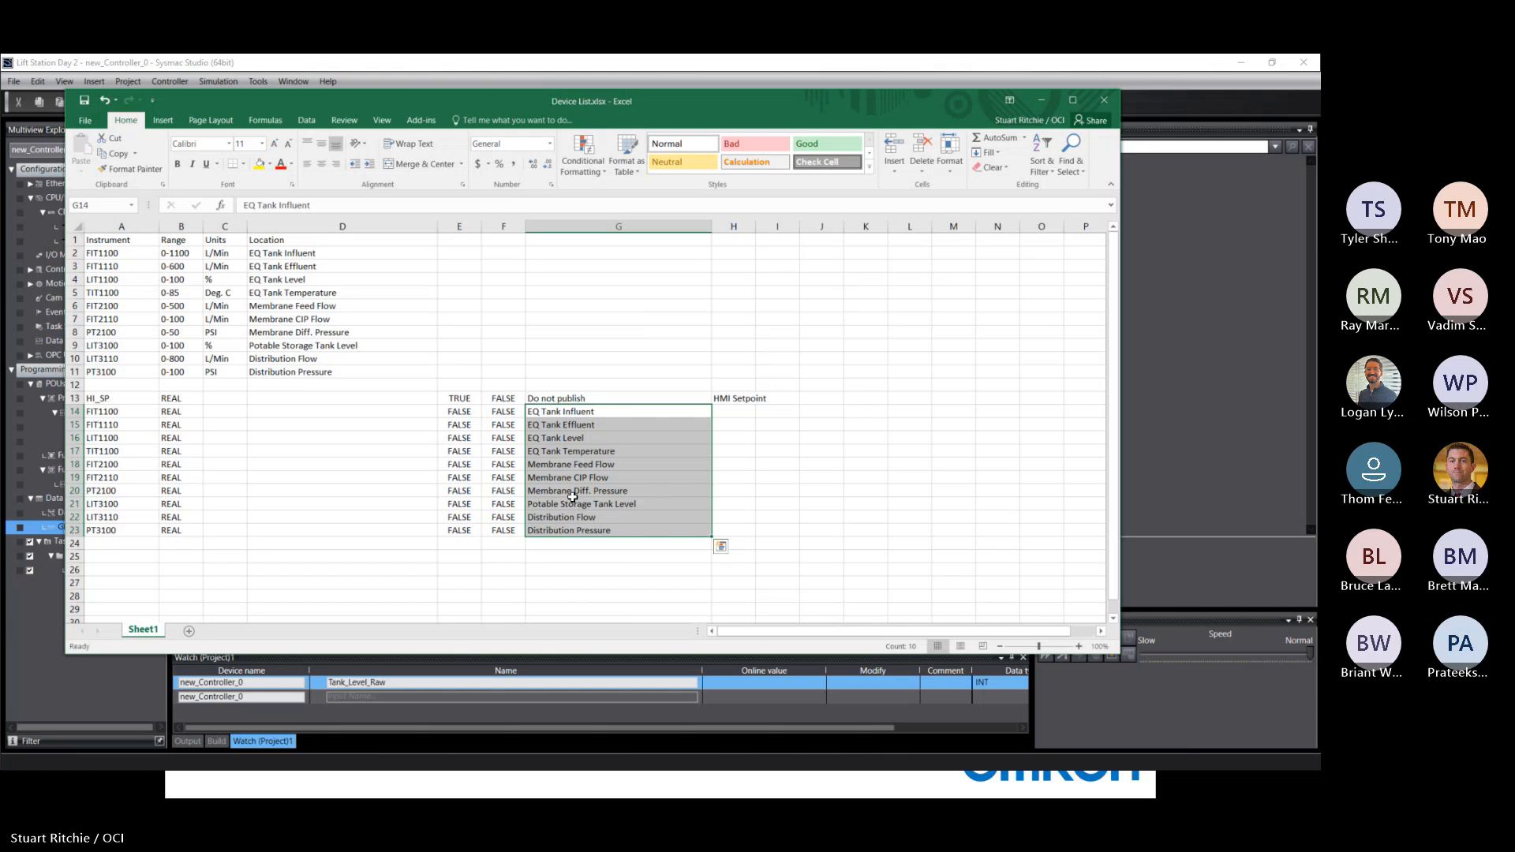
pyautogui.rightClick(568, 428)
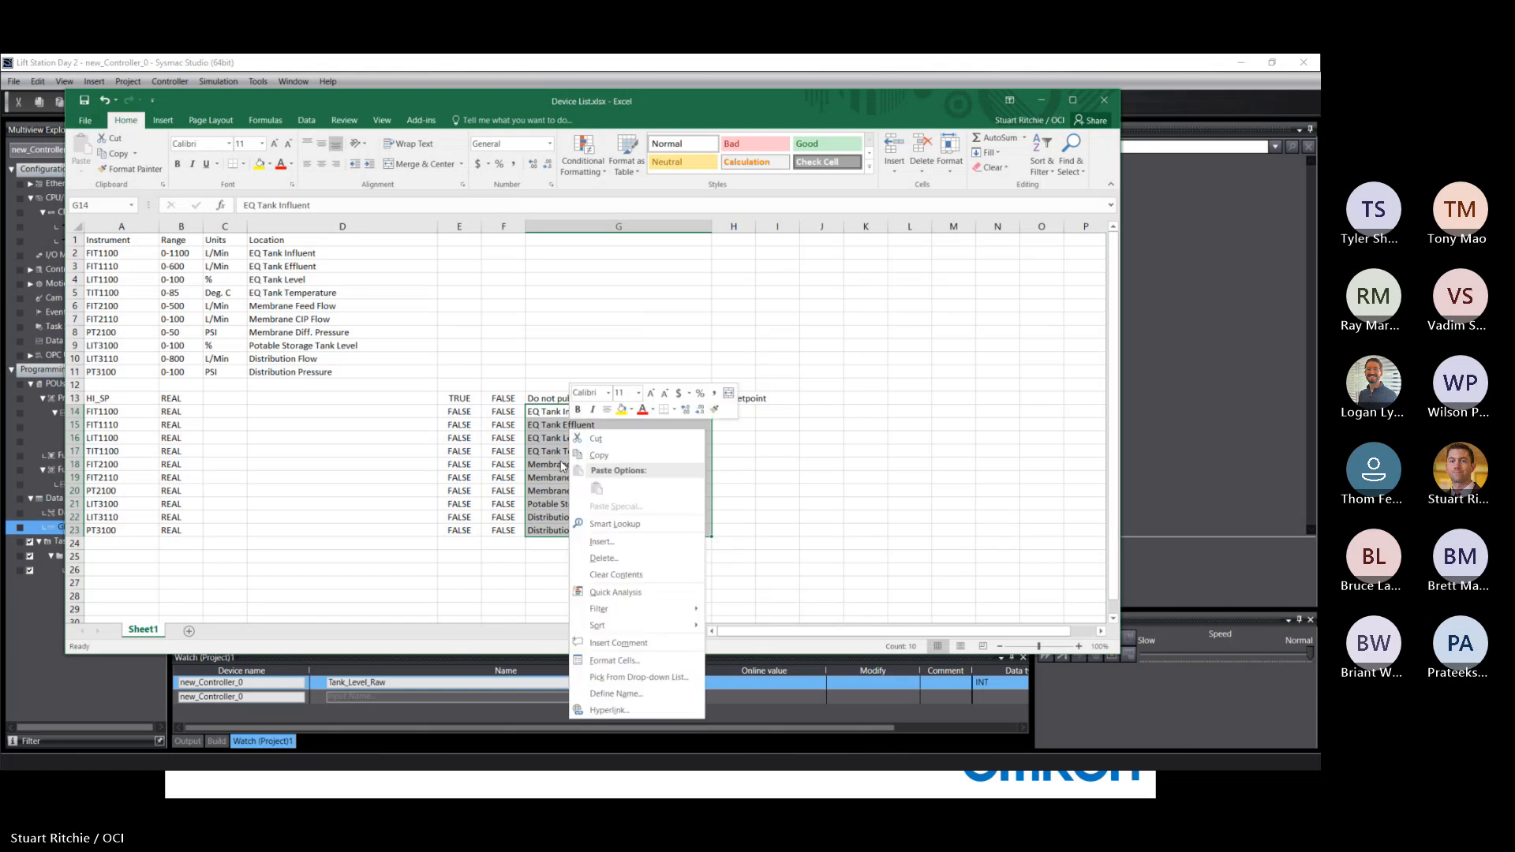
pyautogui.click(598, 456)
pyautogui.click(721, 415)
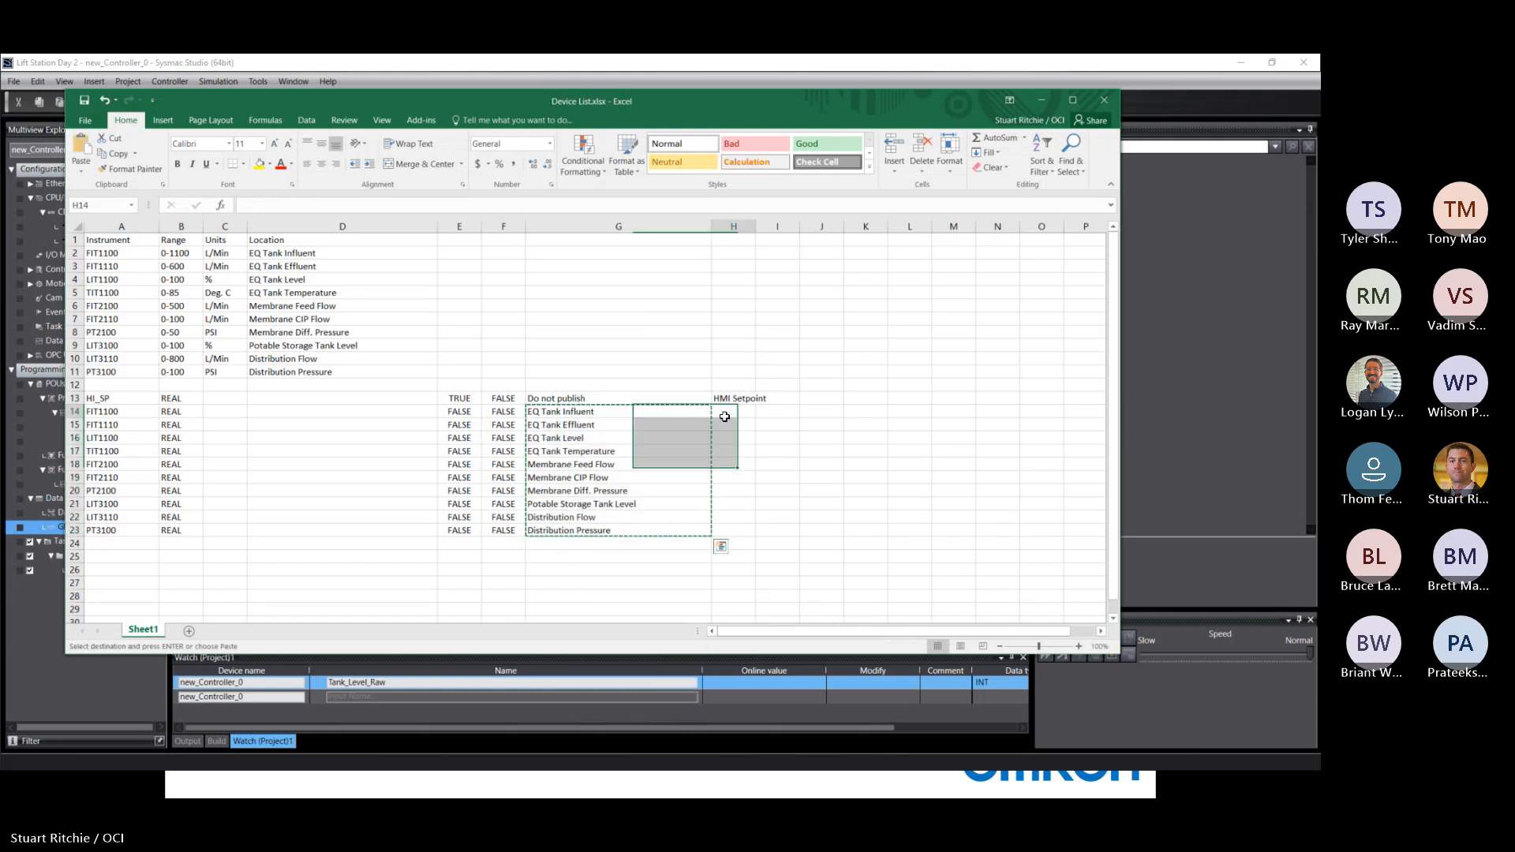
pyautogui.rightClick(724, 415)
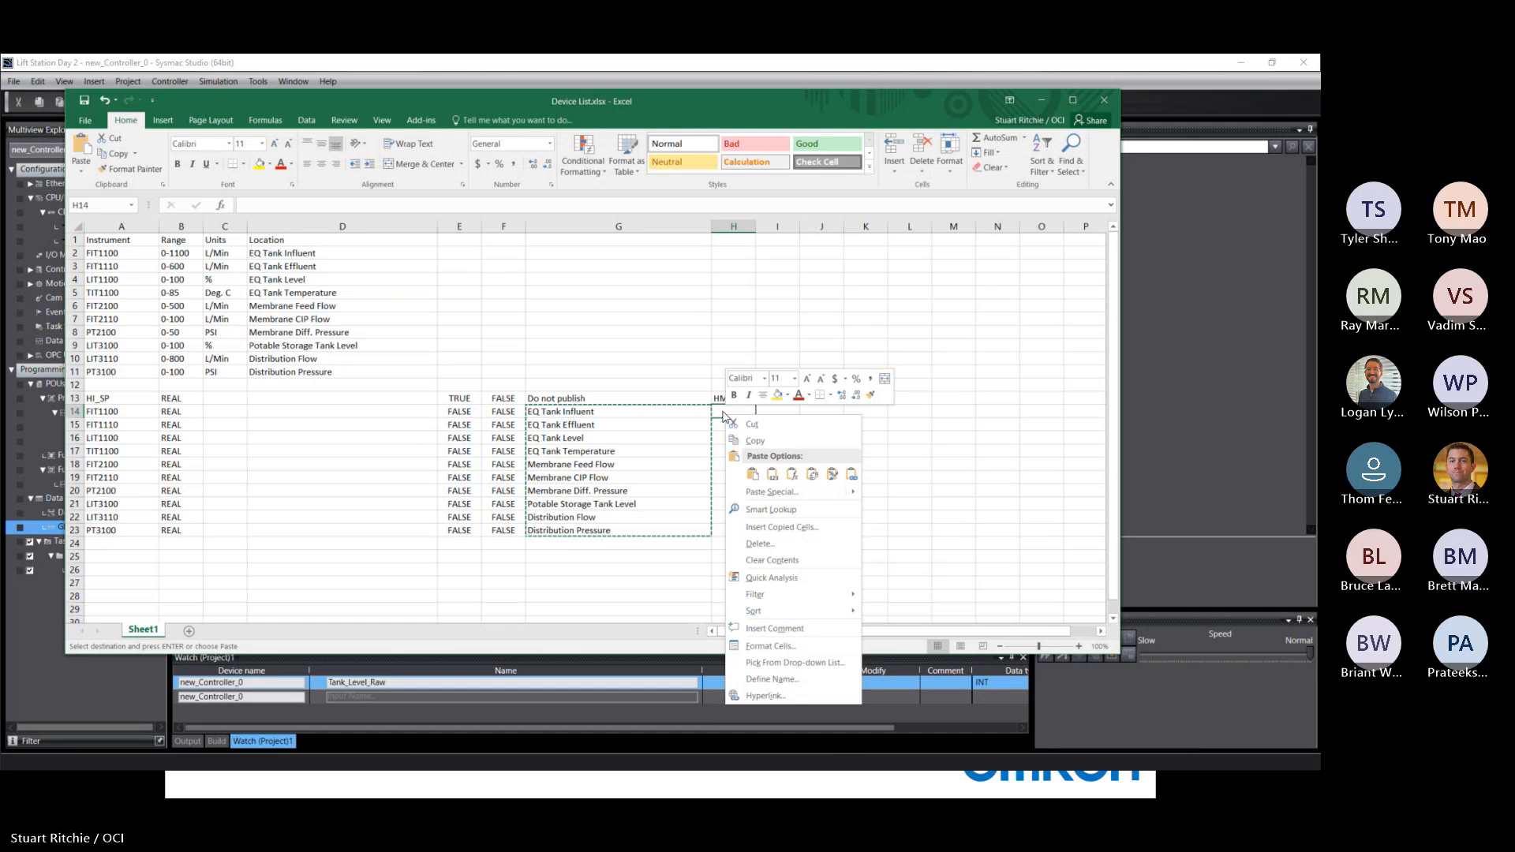
pyautogui.click(752, 474)
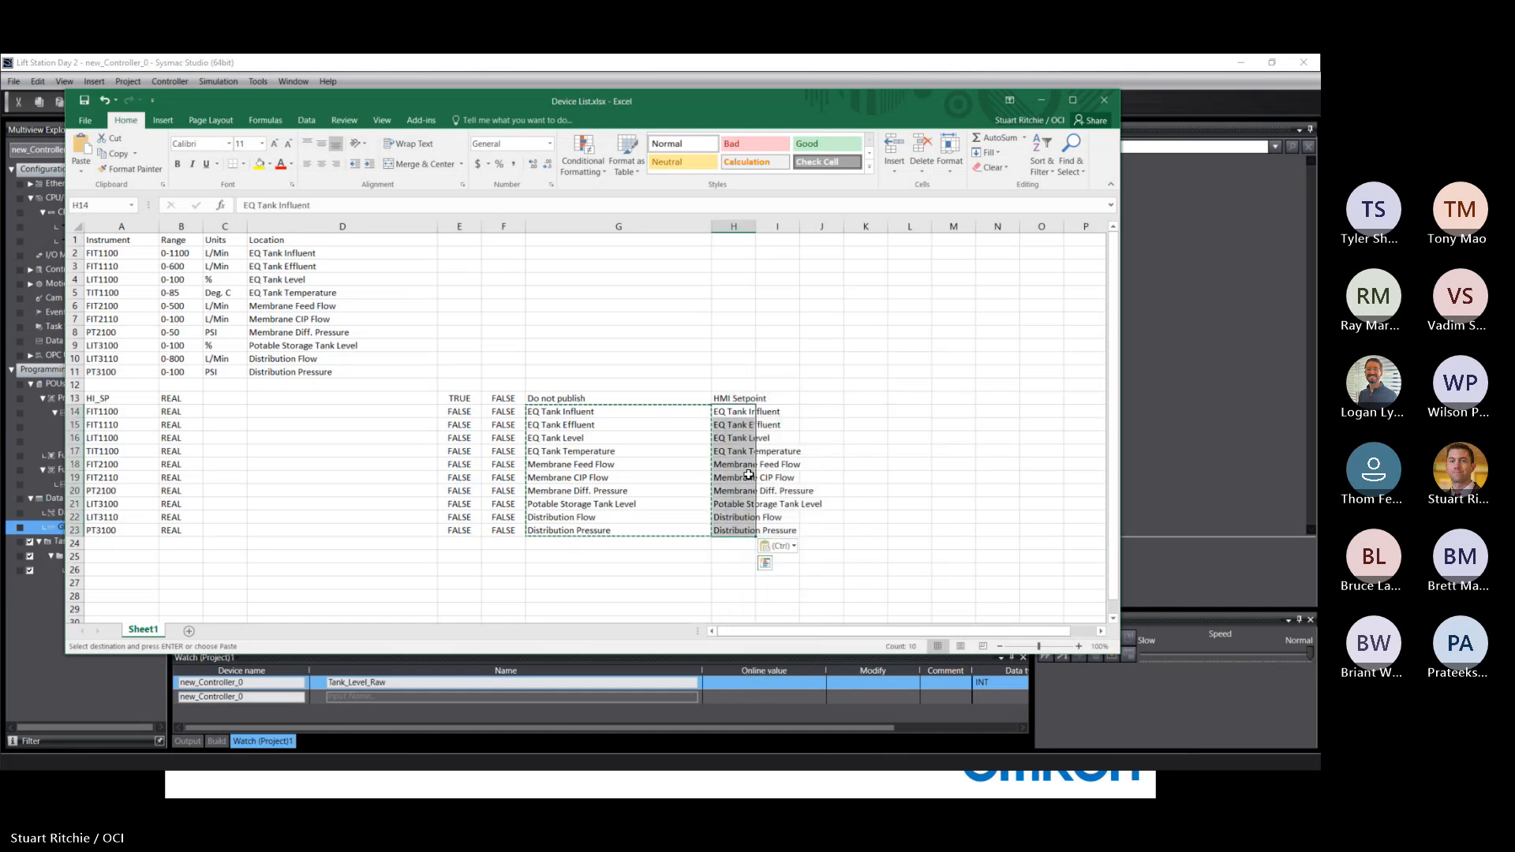
# Fill Do not publish from G13 down to G23, and widen column H to fit the location descriptions.
pyautogui.click(552, 398)
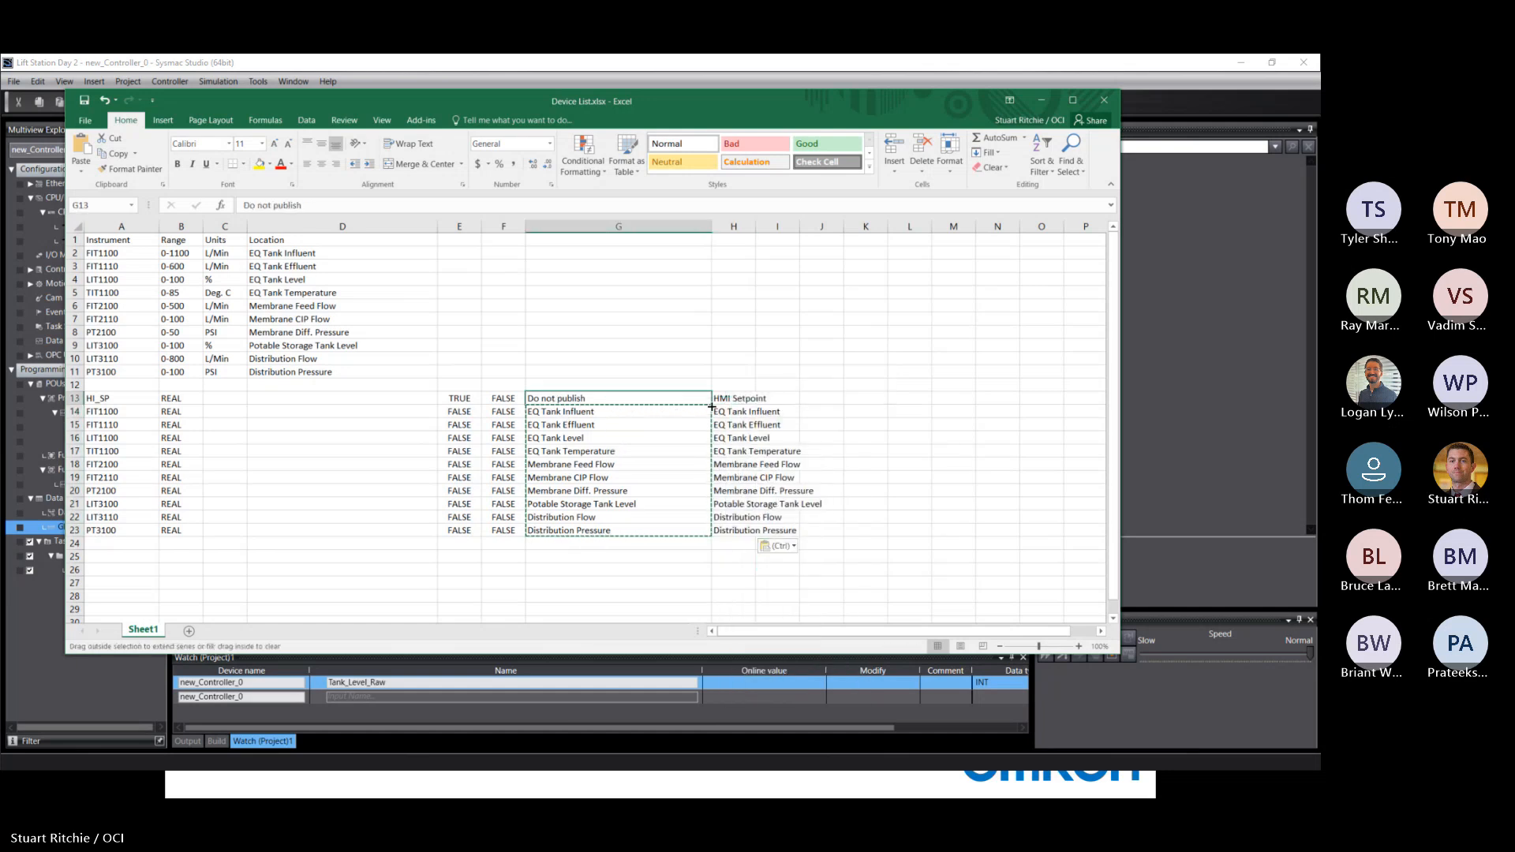
pyautogui.moveTo(712, 406); pyautogui.dragTo(719, 545)
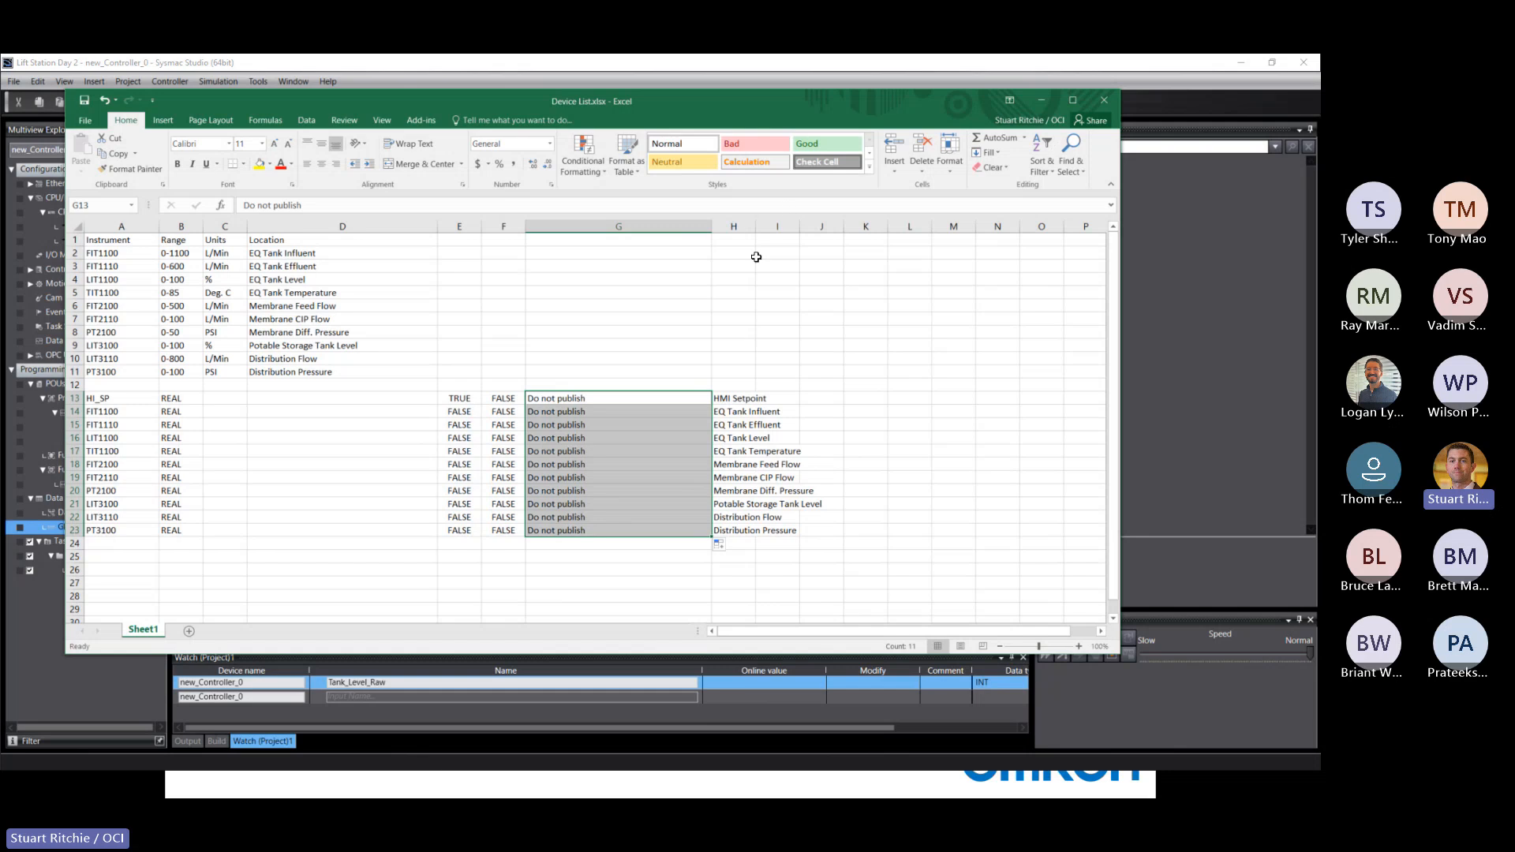
pyautogui.moveTo(755, 226); pyautogui.dragTo(826, 228)
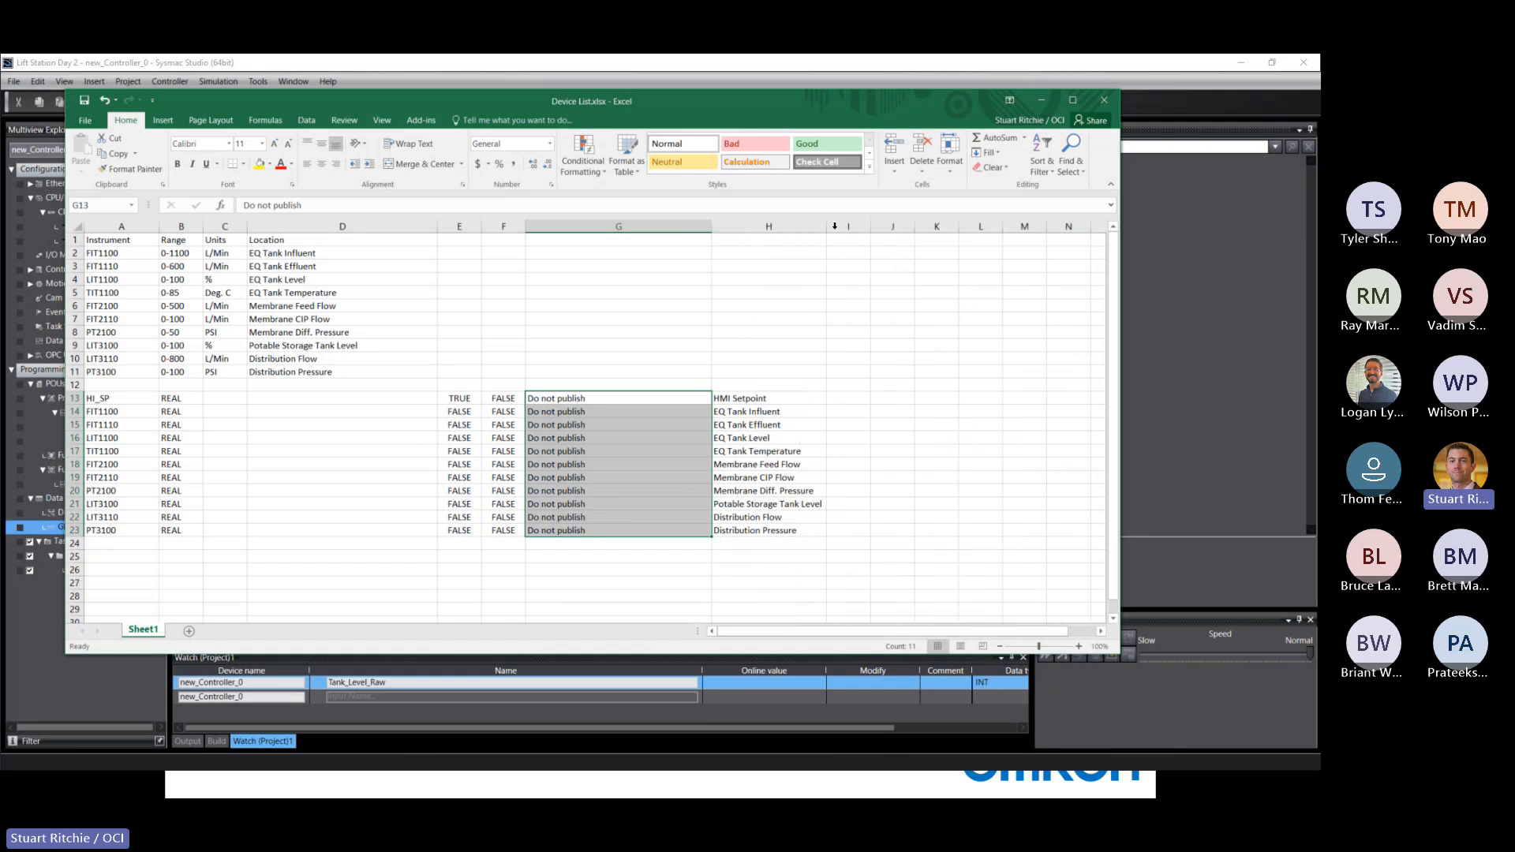
pyautogui.moveTo(826, 227); pyautogui.dragTo(887, 238)
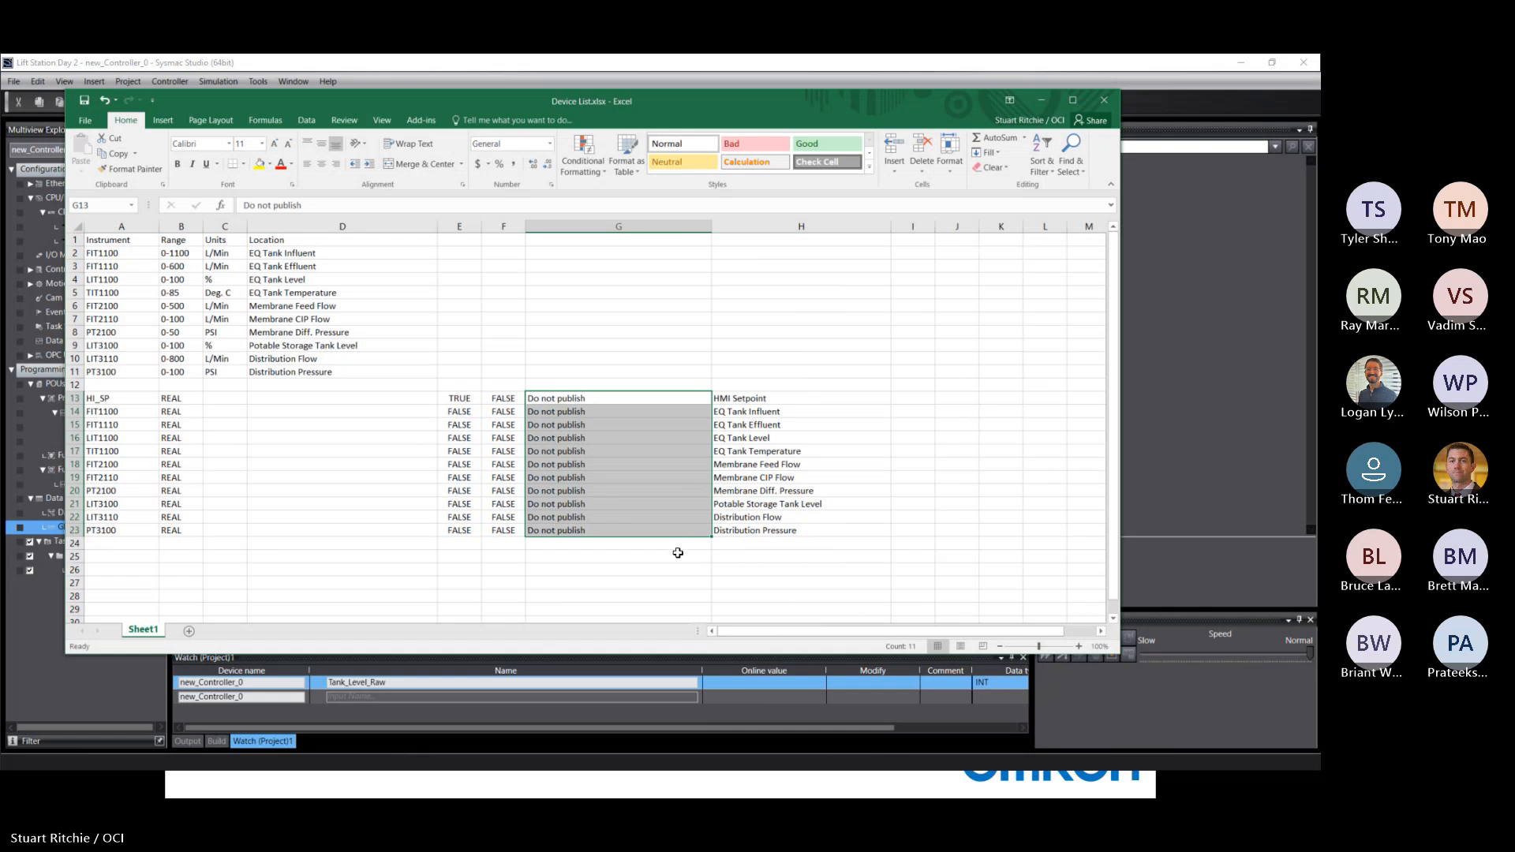
# Copy the instrument rows A14:H23 and paste them into the global variables table in Sysmac Studio.
pyautogui.click(93, 412)
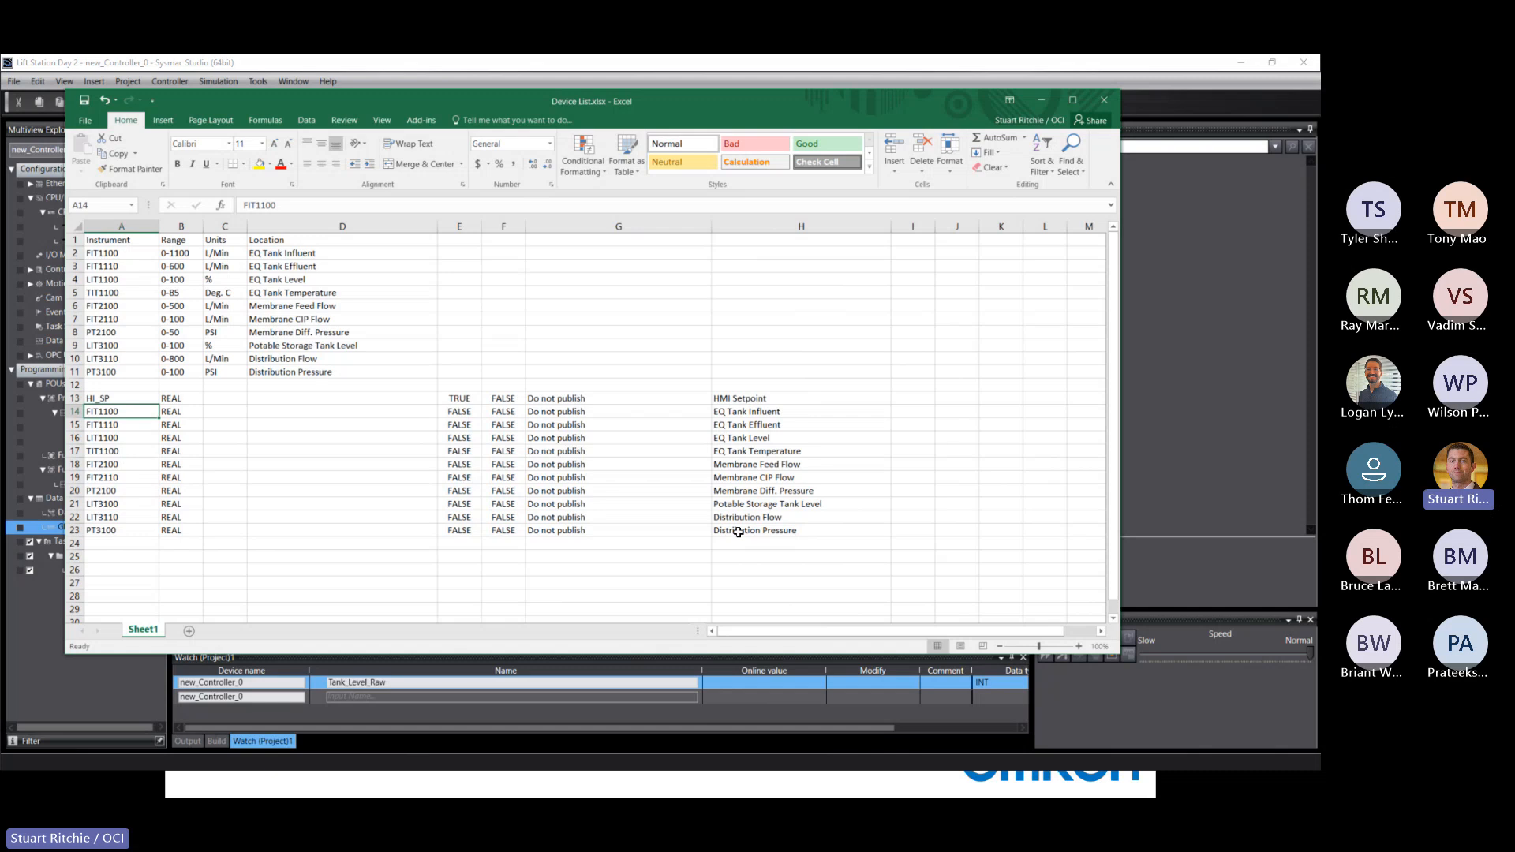
pyautogui.keyDown('shift'); pyautogui.click(738, 531); pyautogui.keyUp('shift')
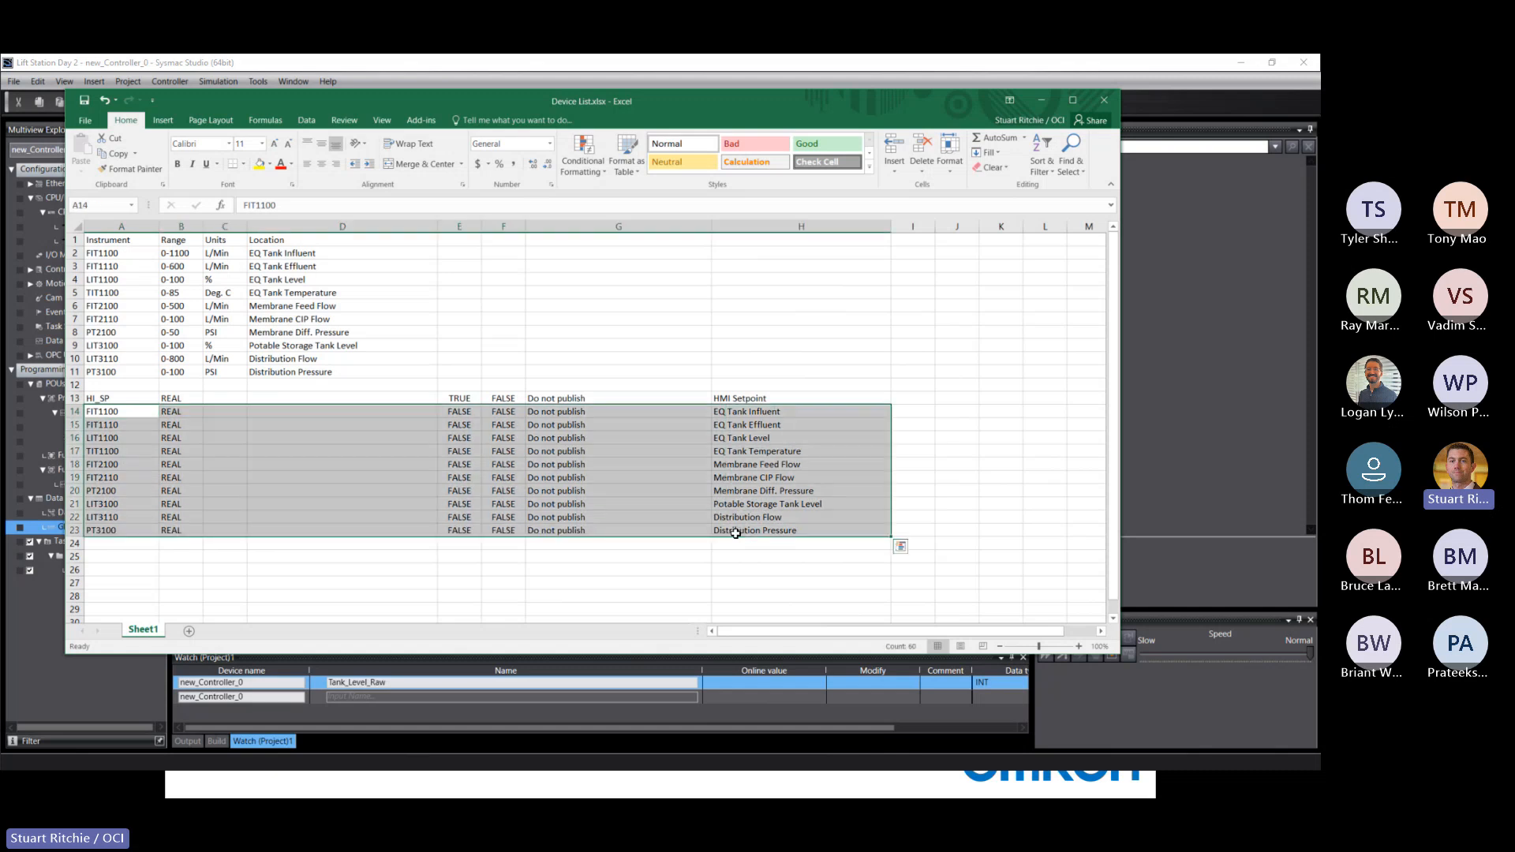
pyautogui.rightClick(401, 449)
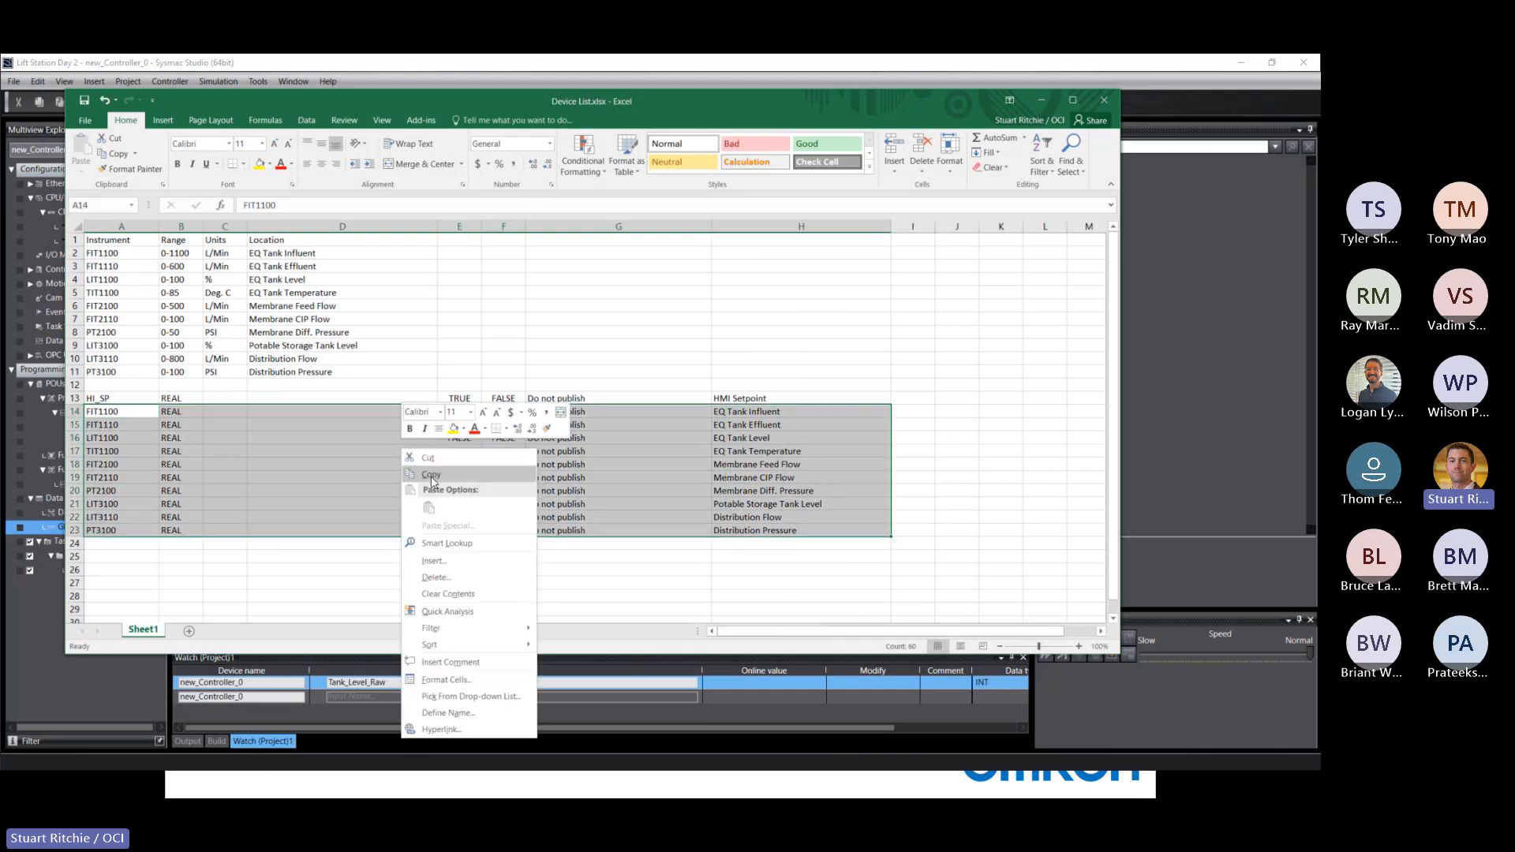
pyautogui.click(430, 477)
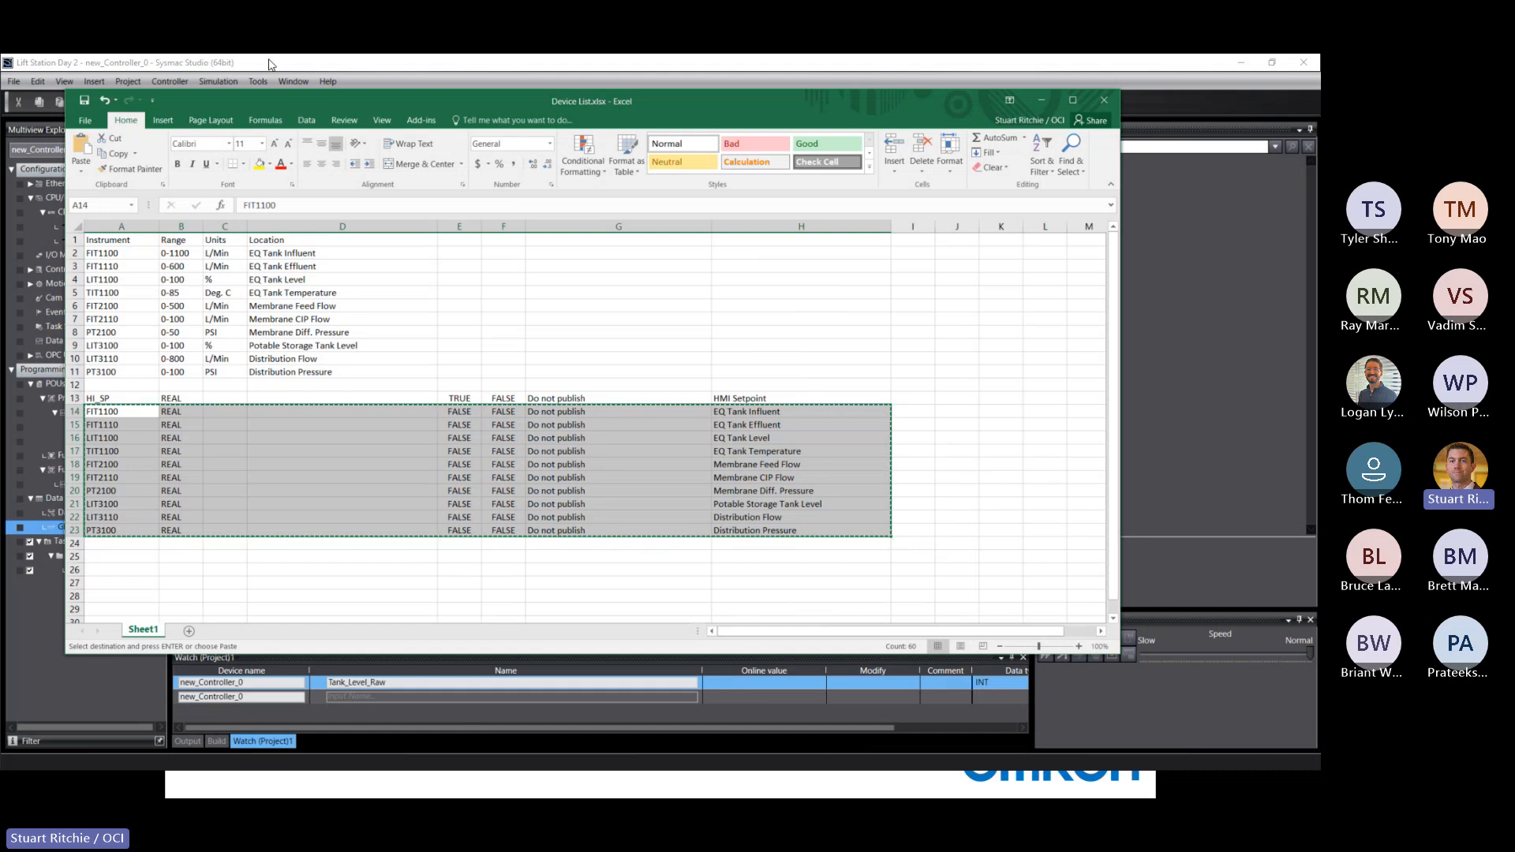
pyautogui.hotkey('alt', 'Tab')
pyautogui.rightClick(229, 513)
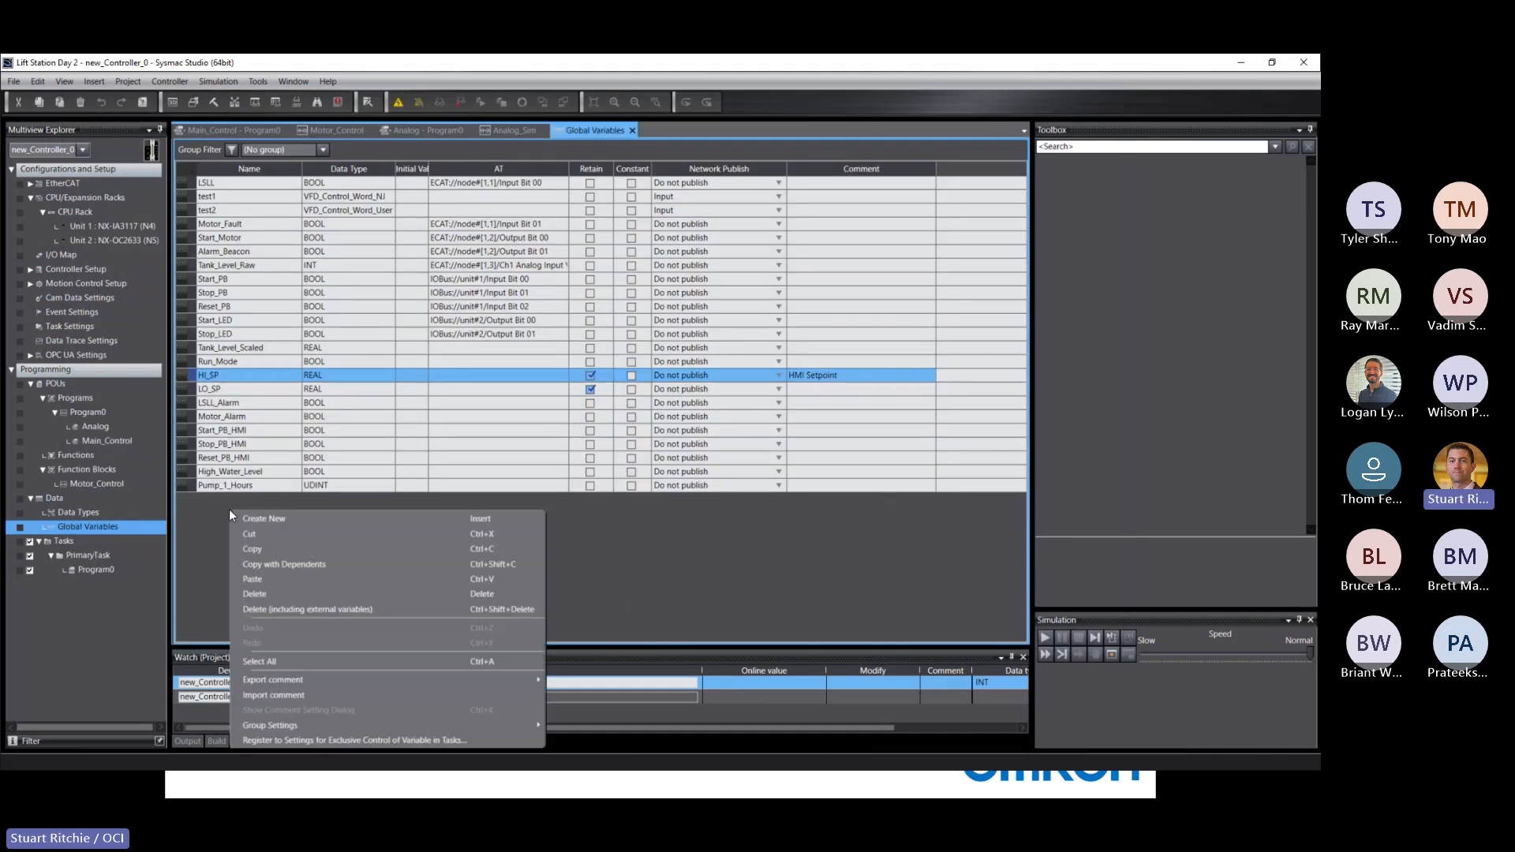
pyautogui.click(250, 580)
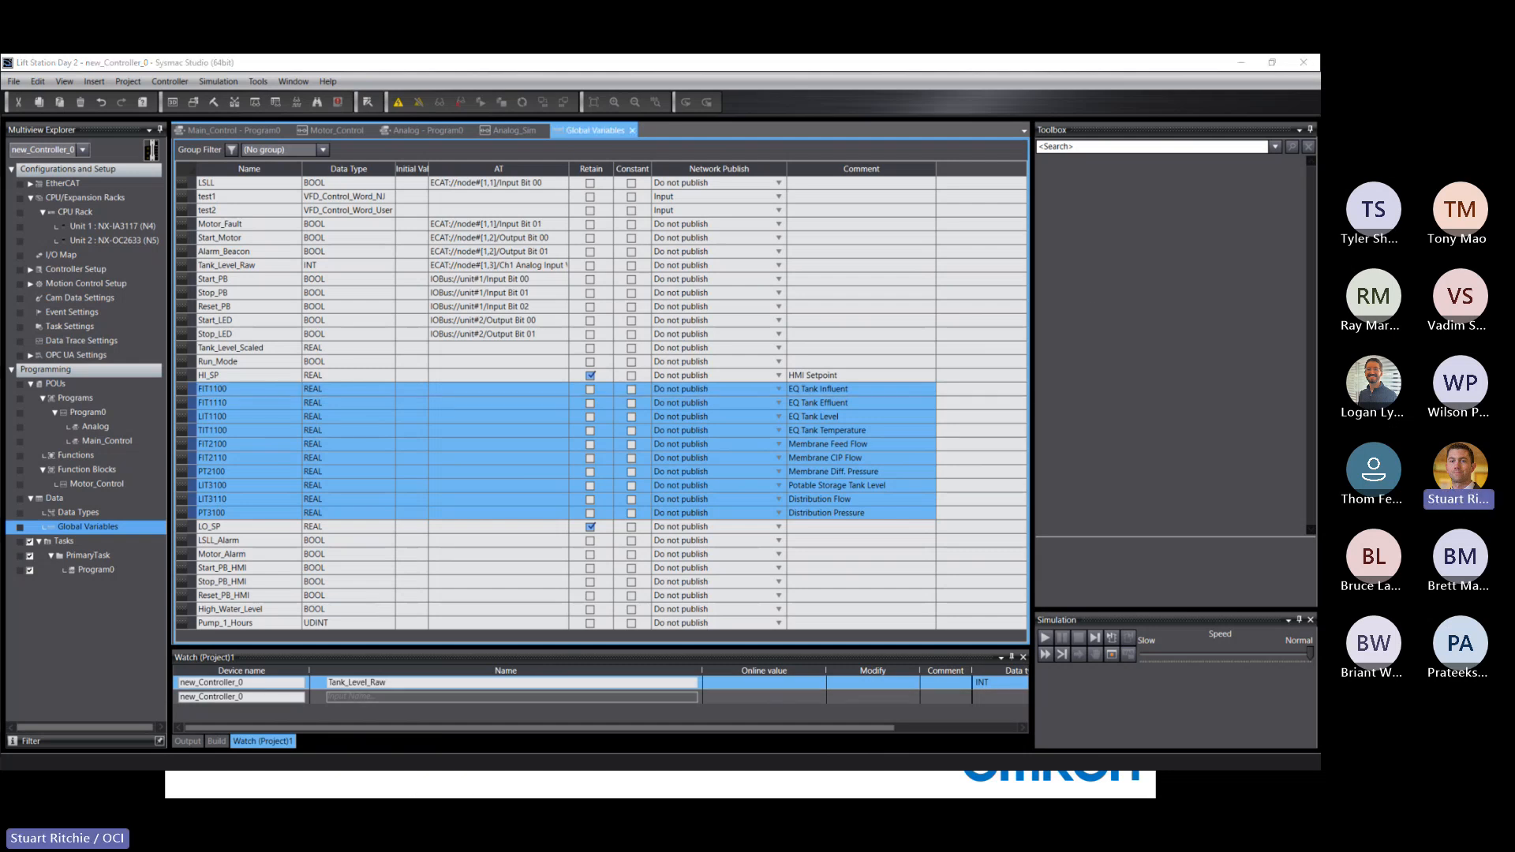
# Switch to Excel and copy the range A13:H23, including the HI_SP row.
pyautogui.hotkey('alt', 'Tab')
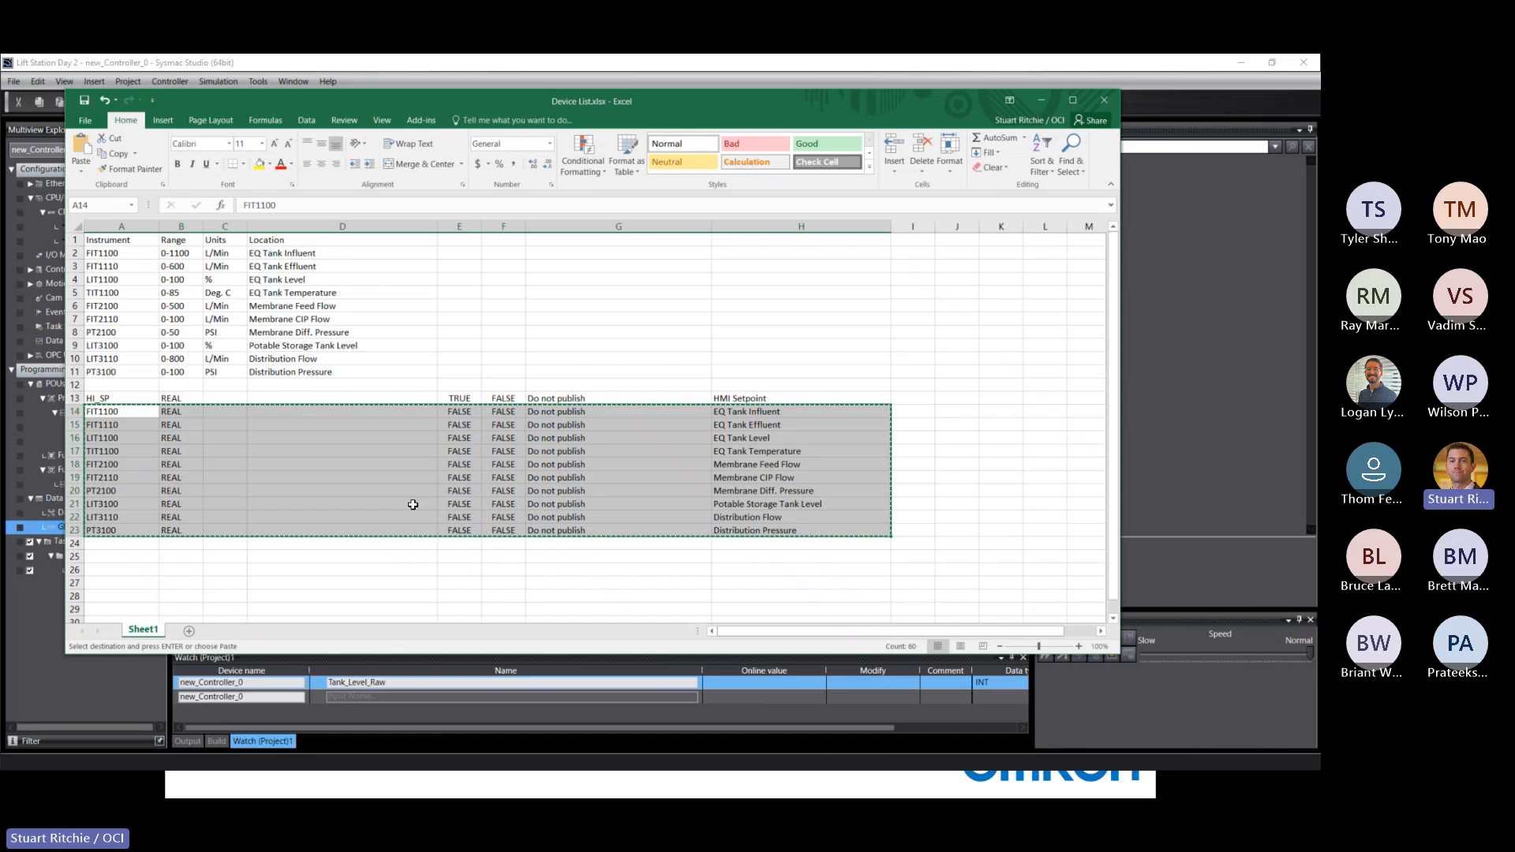
pyautogui.click(102, 398)
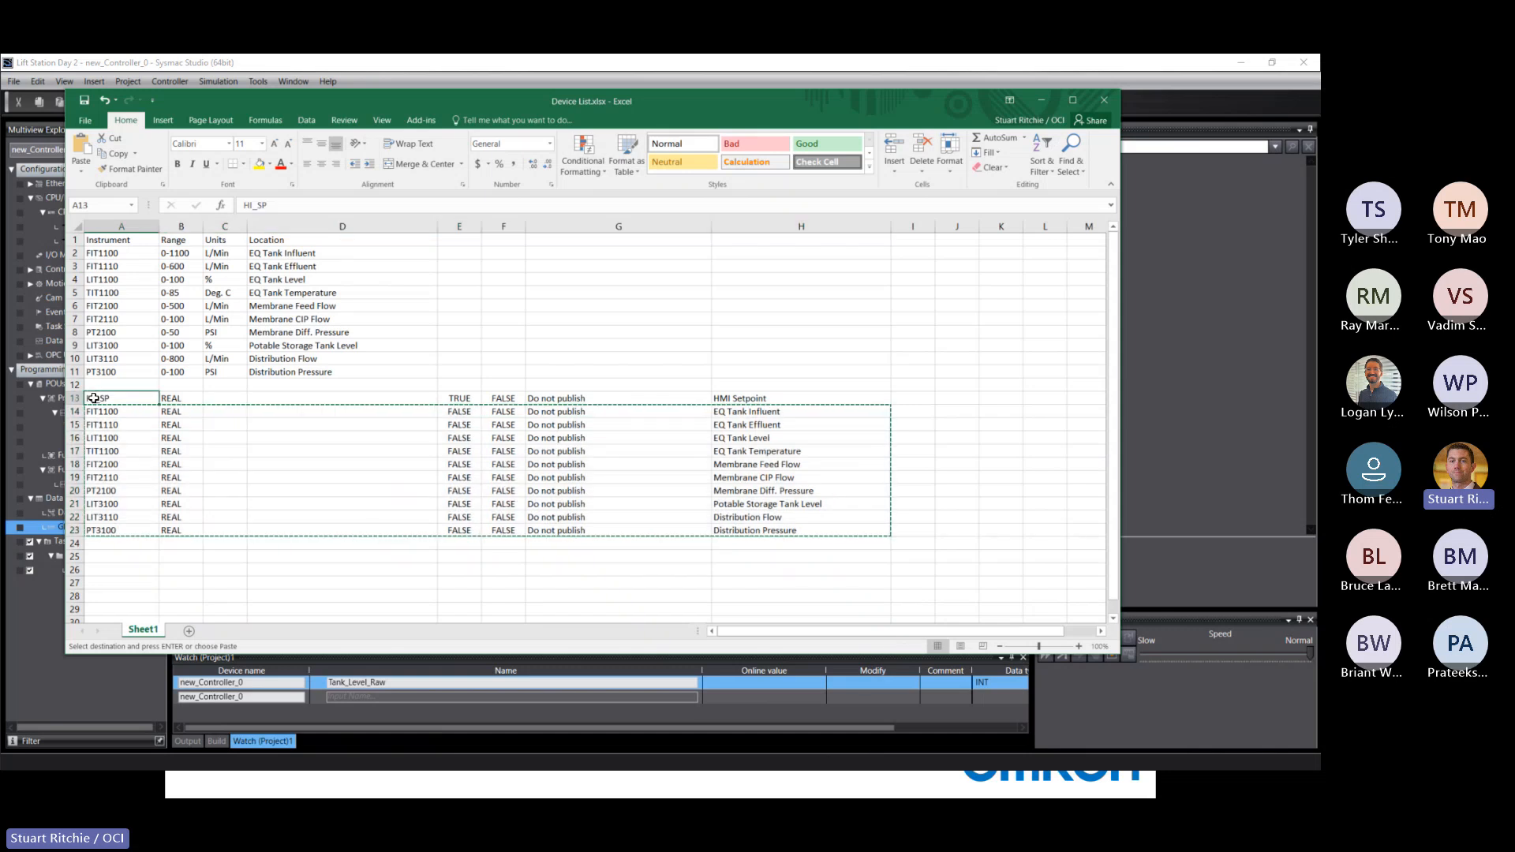
pyautogui.keyDown('shift'); pyautogui.click(826, 530); pyautogui.keyUp('shift')
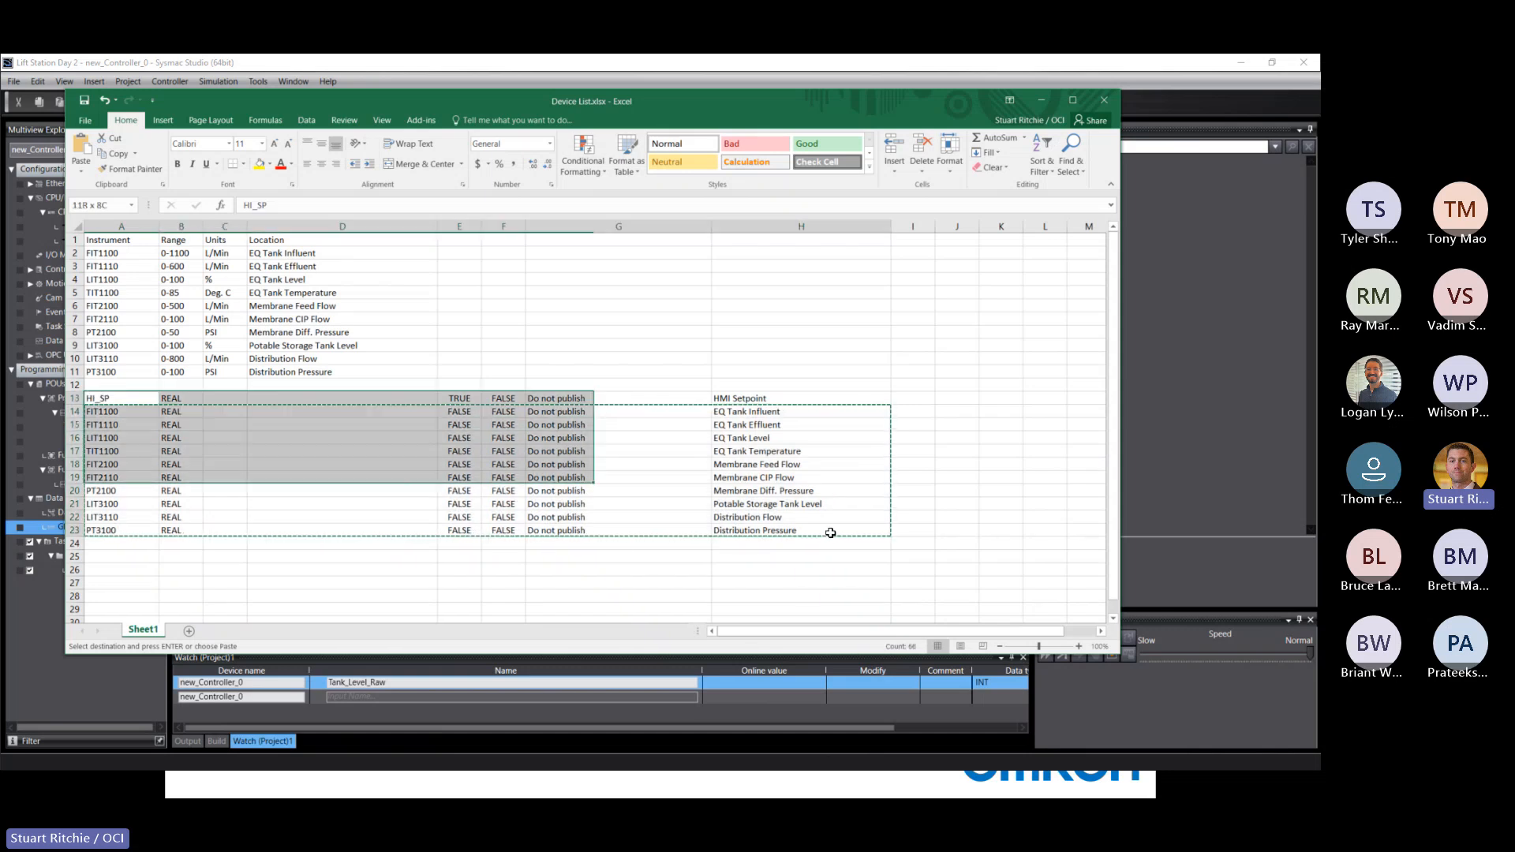
pyautogui.rightClick(270, 434)
pyautogui.click(306, 467)
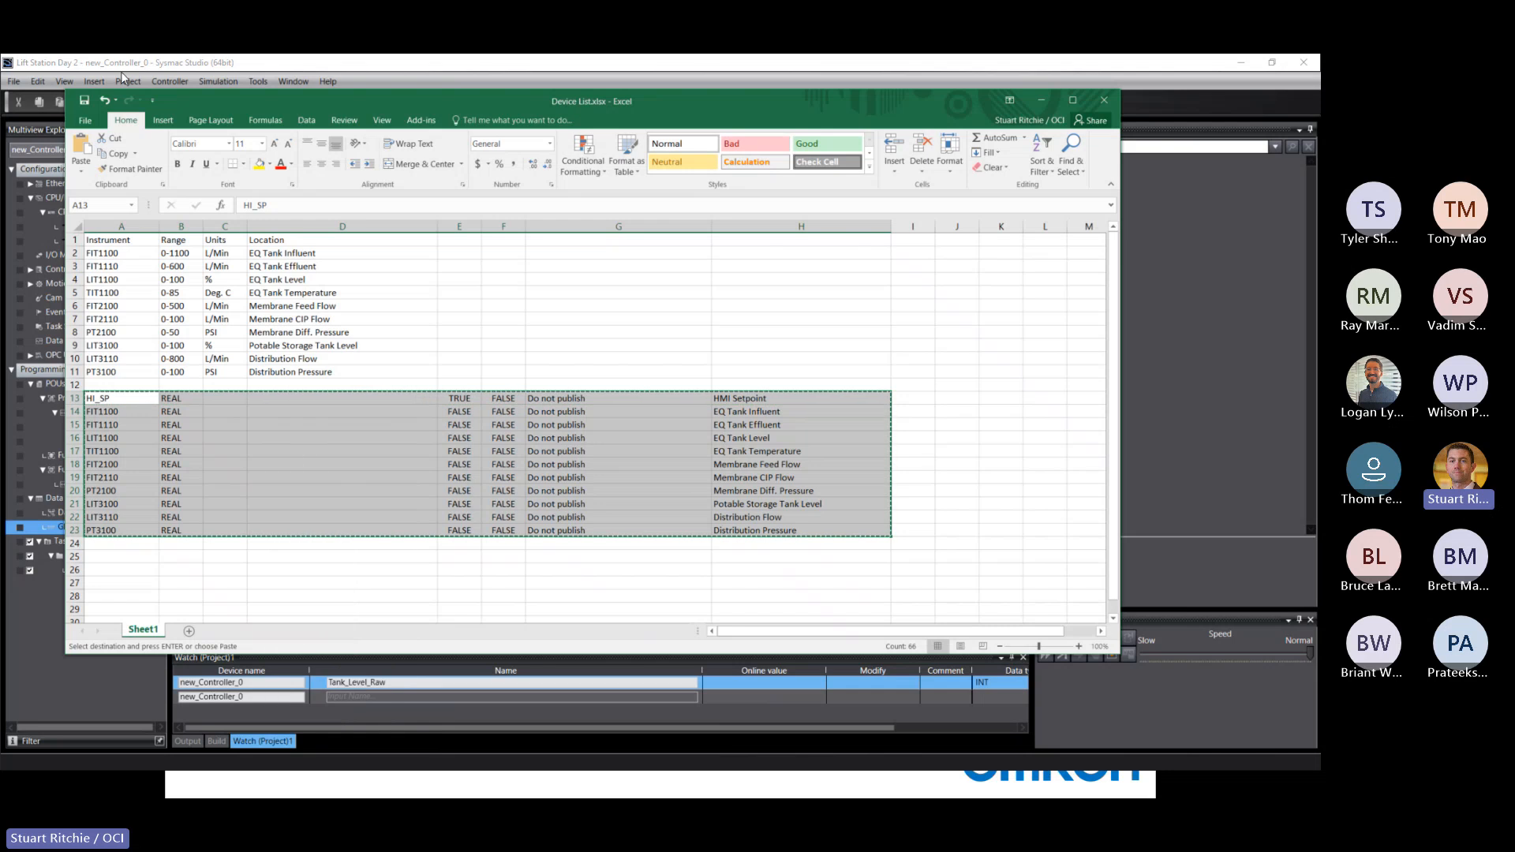
# In Sysmac Studio, undo the previous paste of instrument variables and paste the rows copied from Excel into the global variables.
pyautogui.click(130, 70)
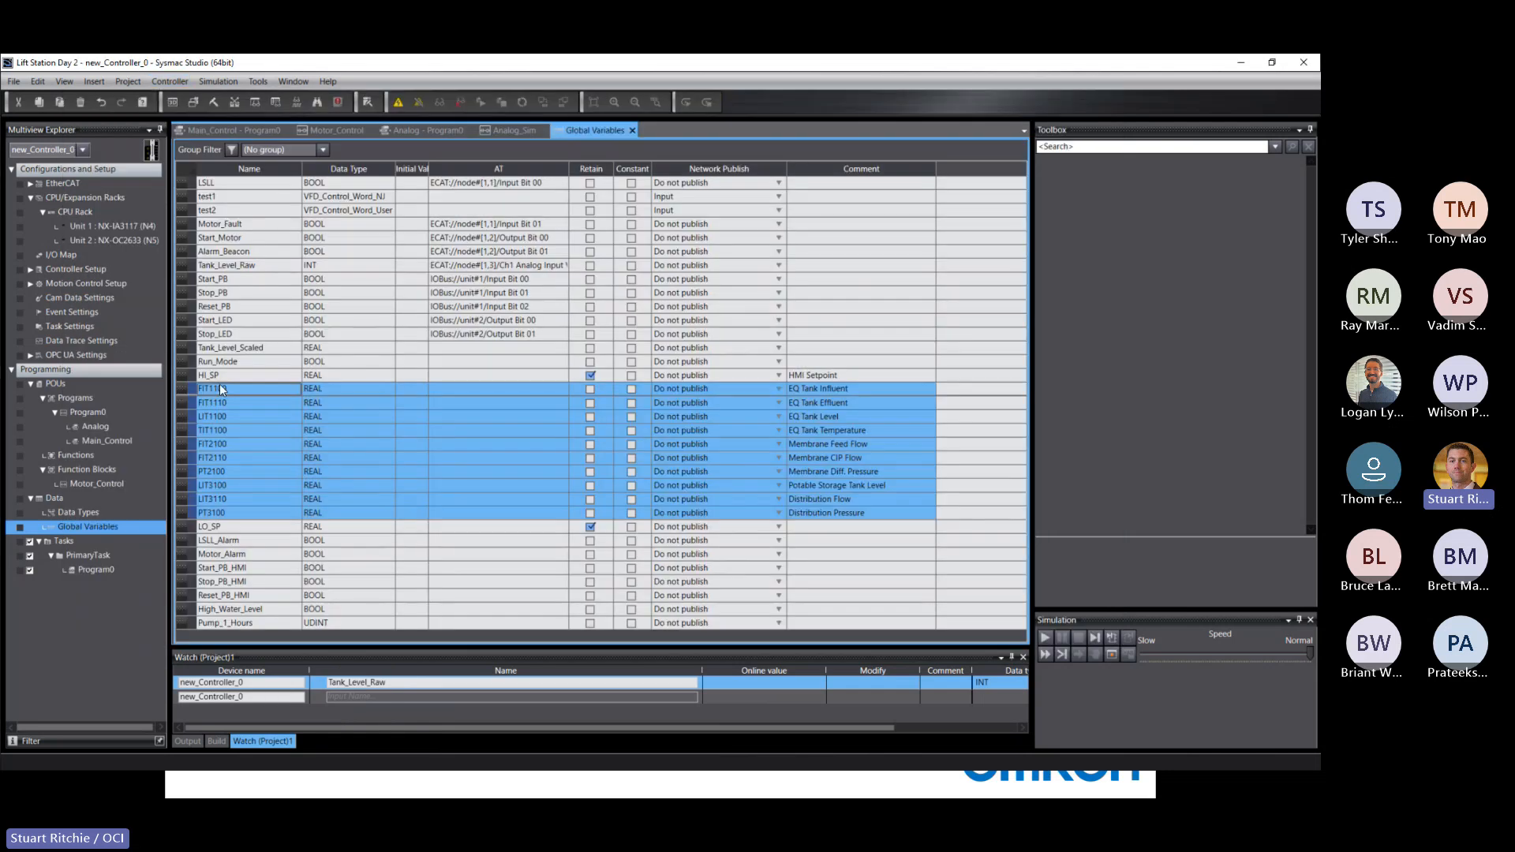
pyautogui.hotkey('ctrl', 'z')
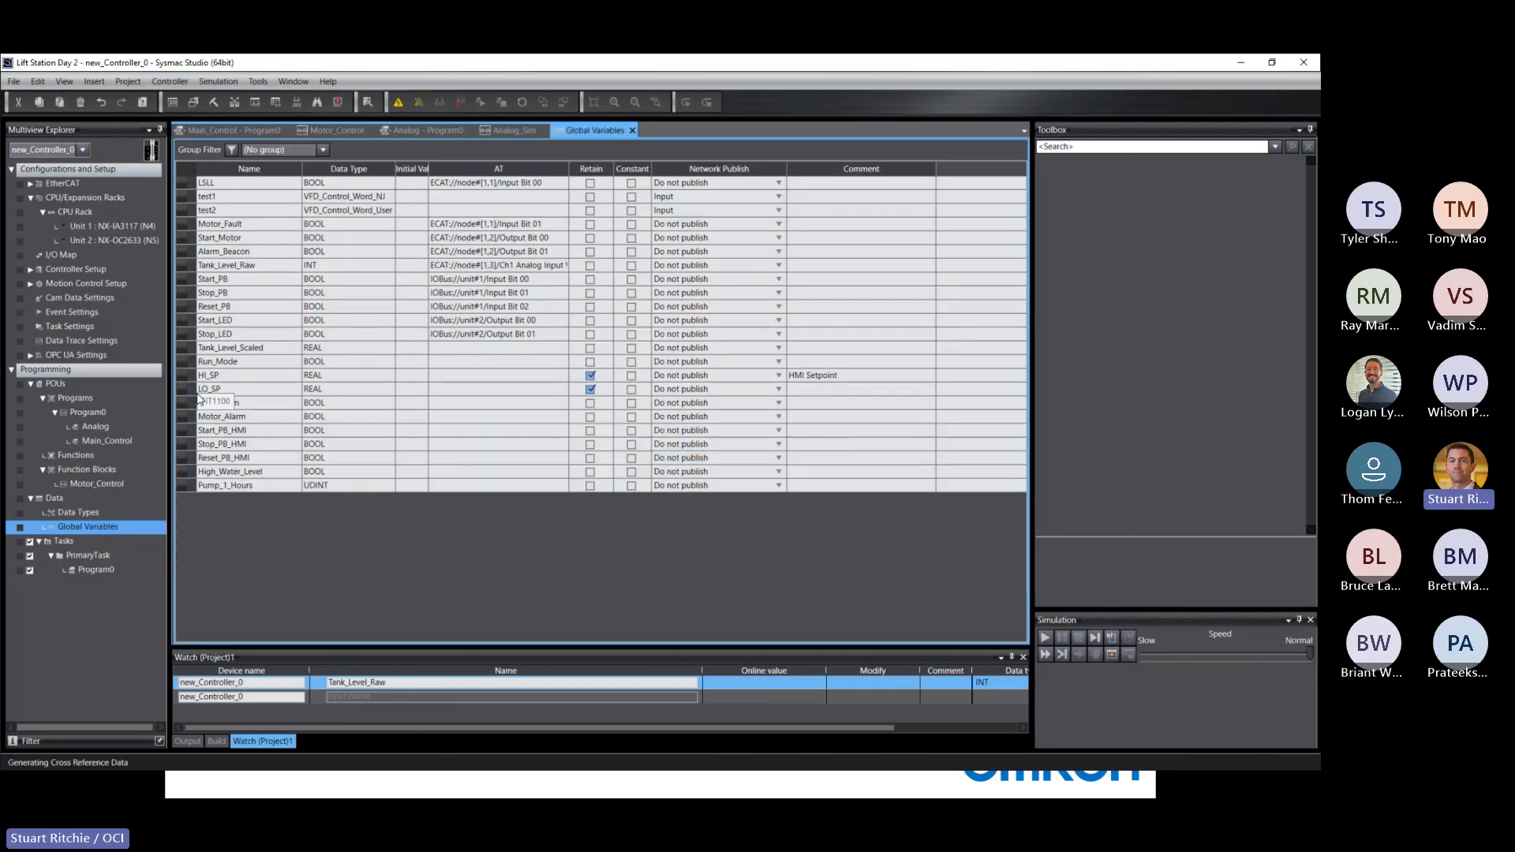
pyautogui.rightClick(204, 519)
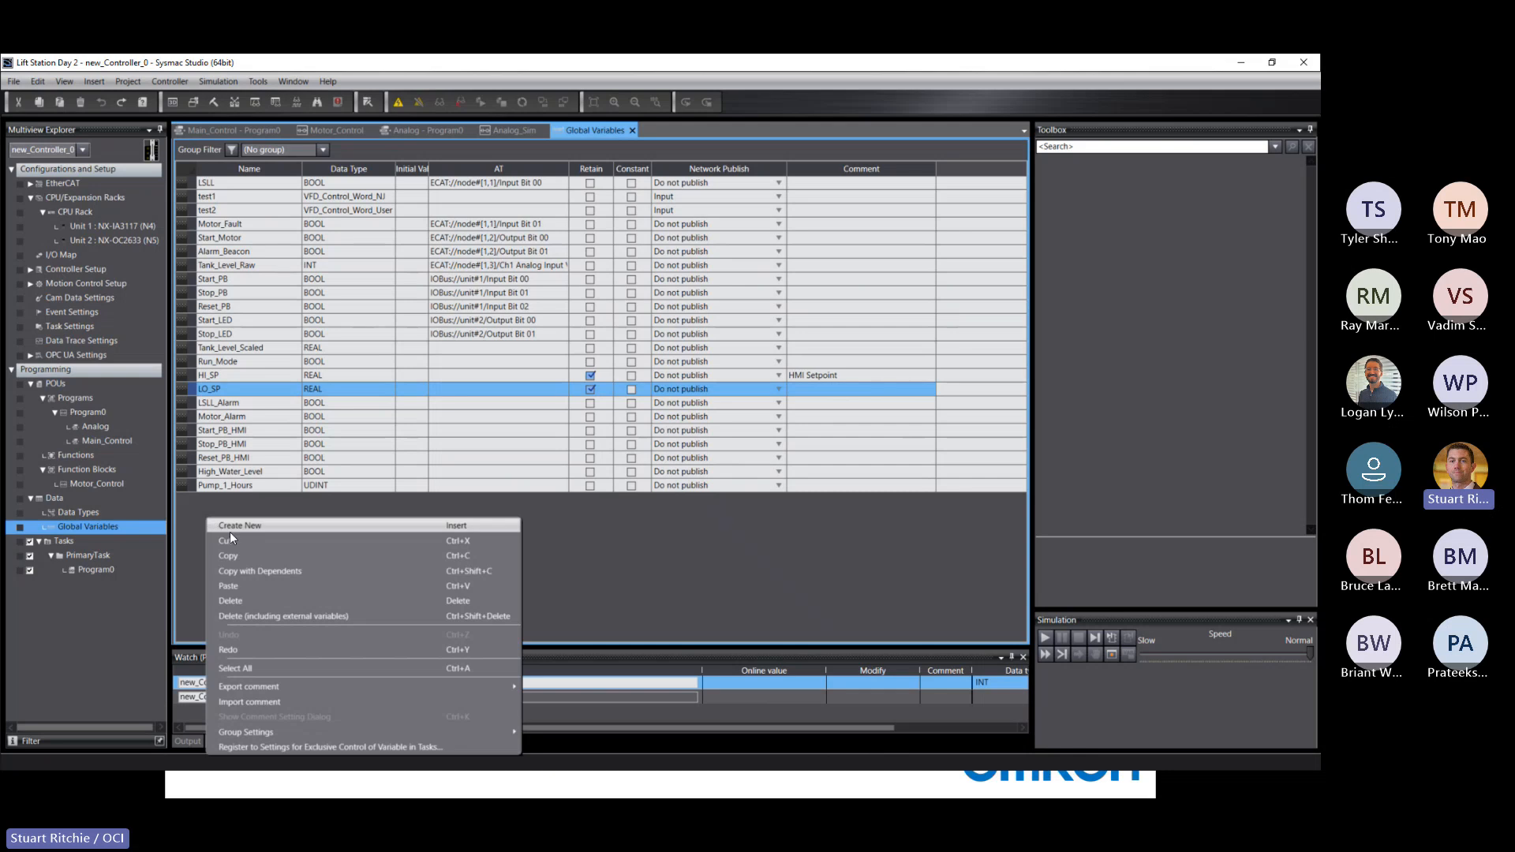
pyautogui.click(237, 585)
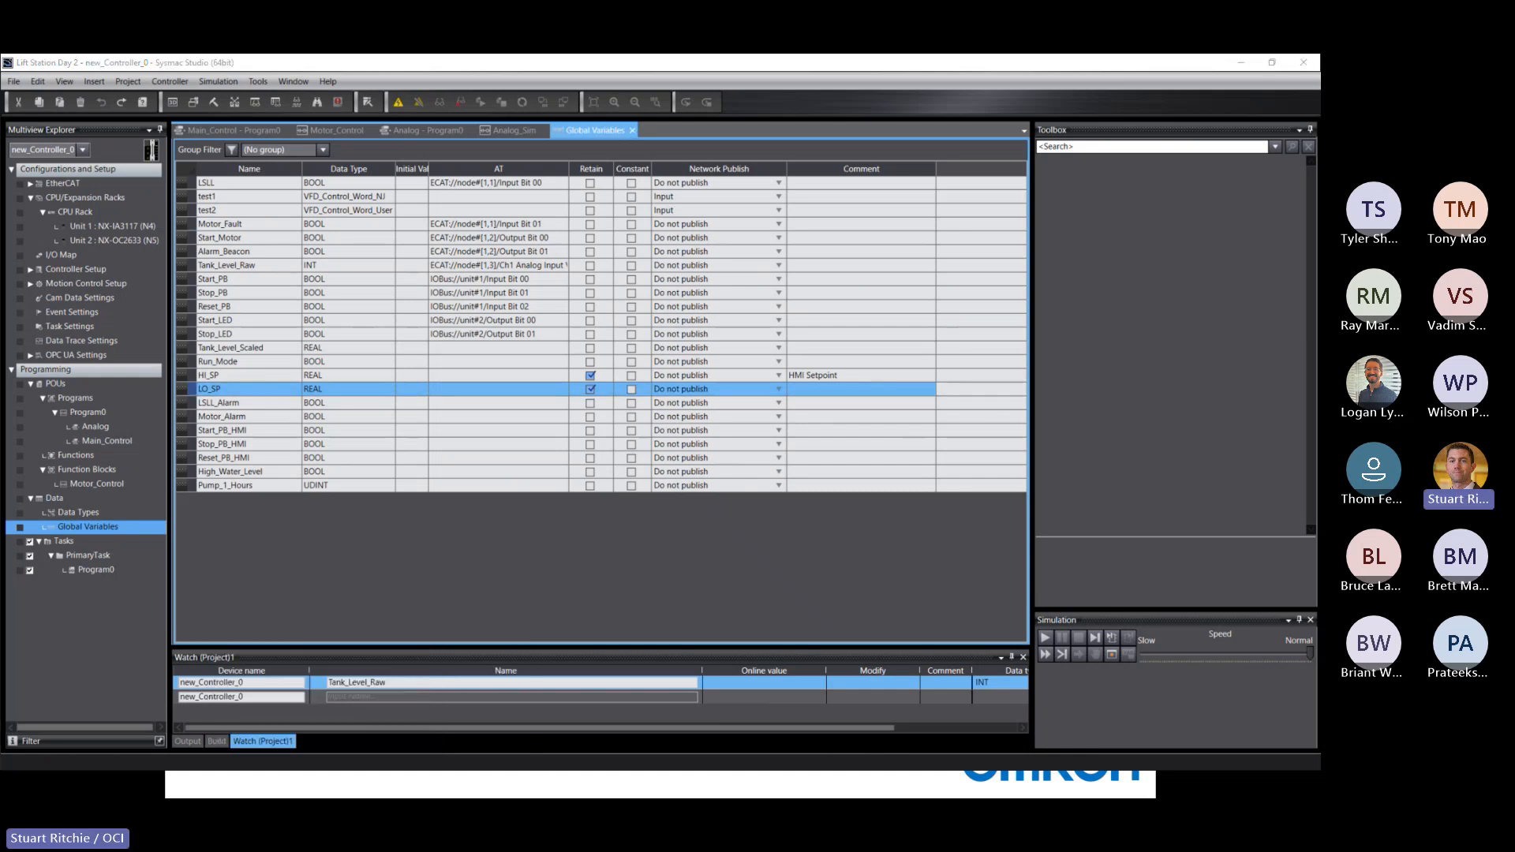
# Resolve the pasting conflicts by copying all source variables into the target variable table, and apply the merge.
pyautogui.moveTo(514, 184); pyautogui.dragTo(454, 129)
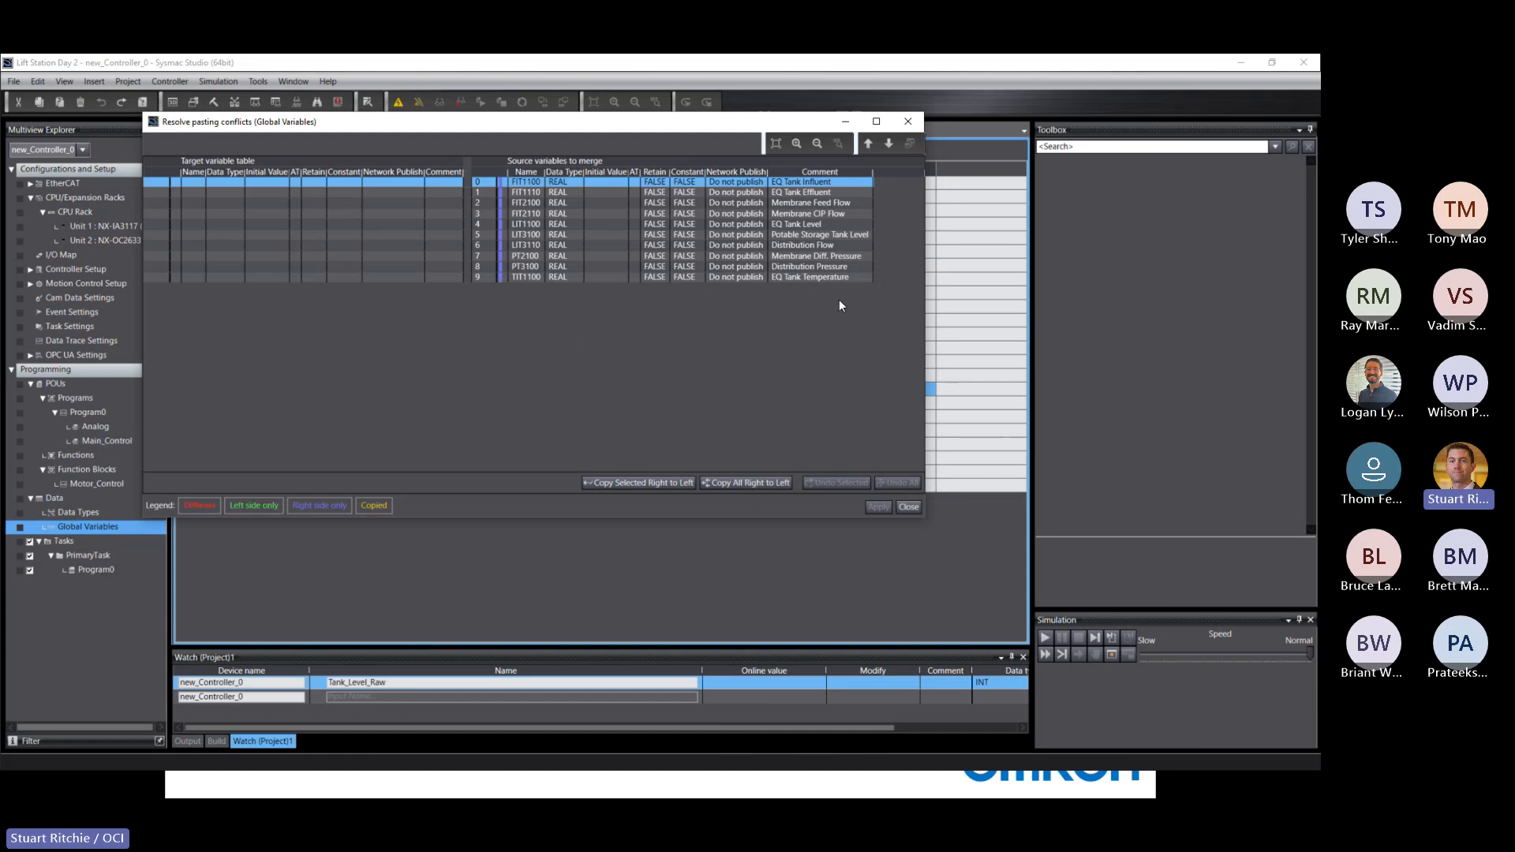
pyautogui.click(763, 482)
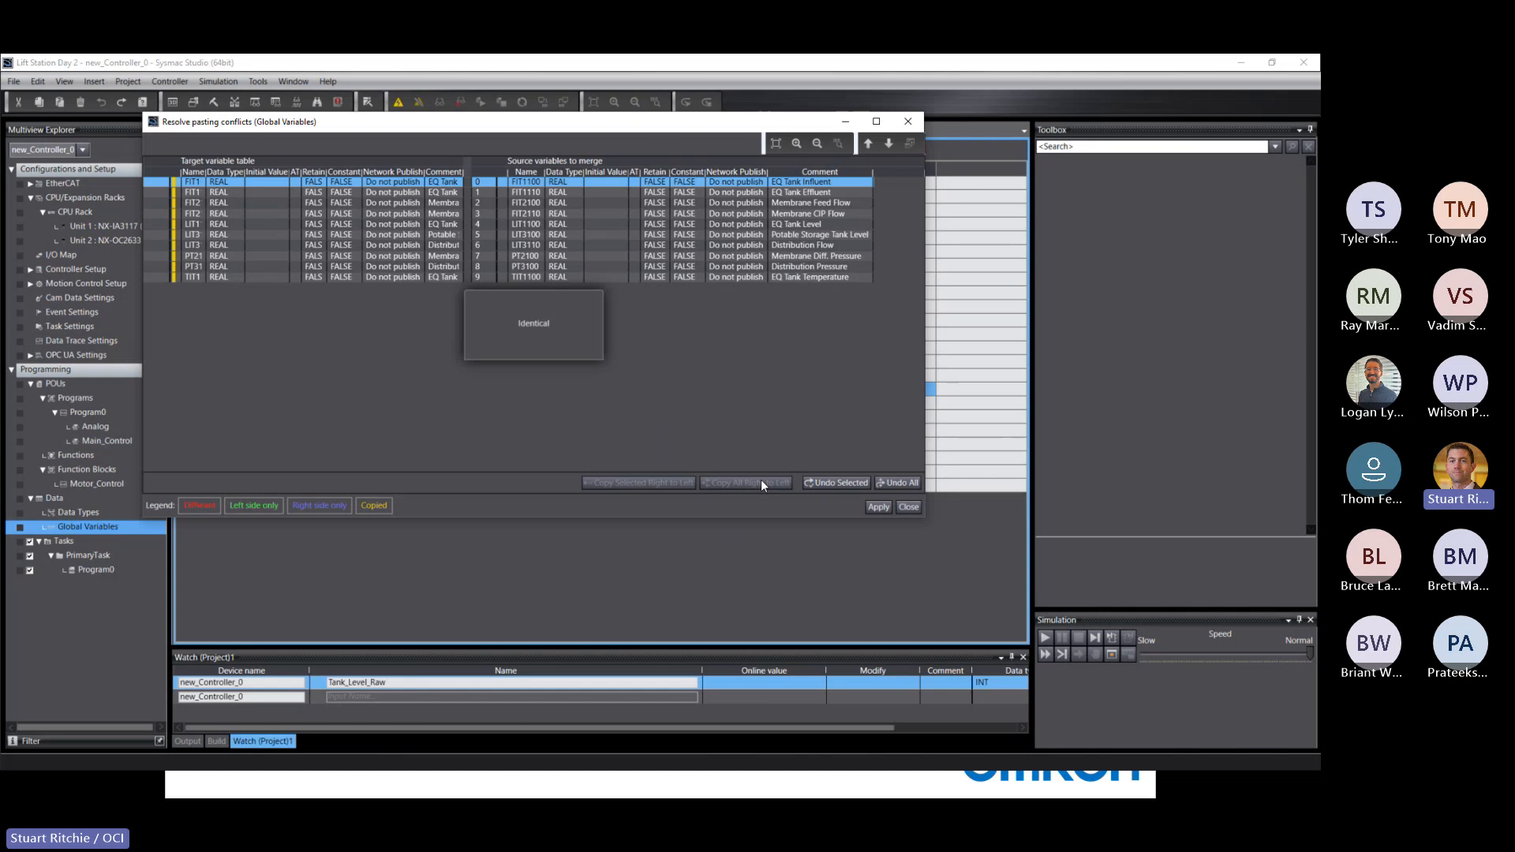
pyautogui.click(878, 507)
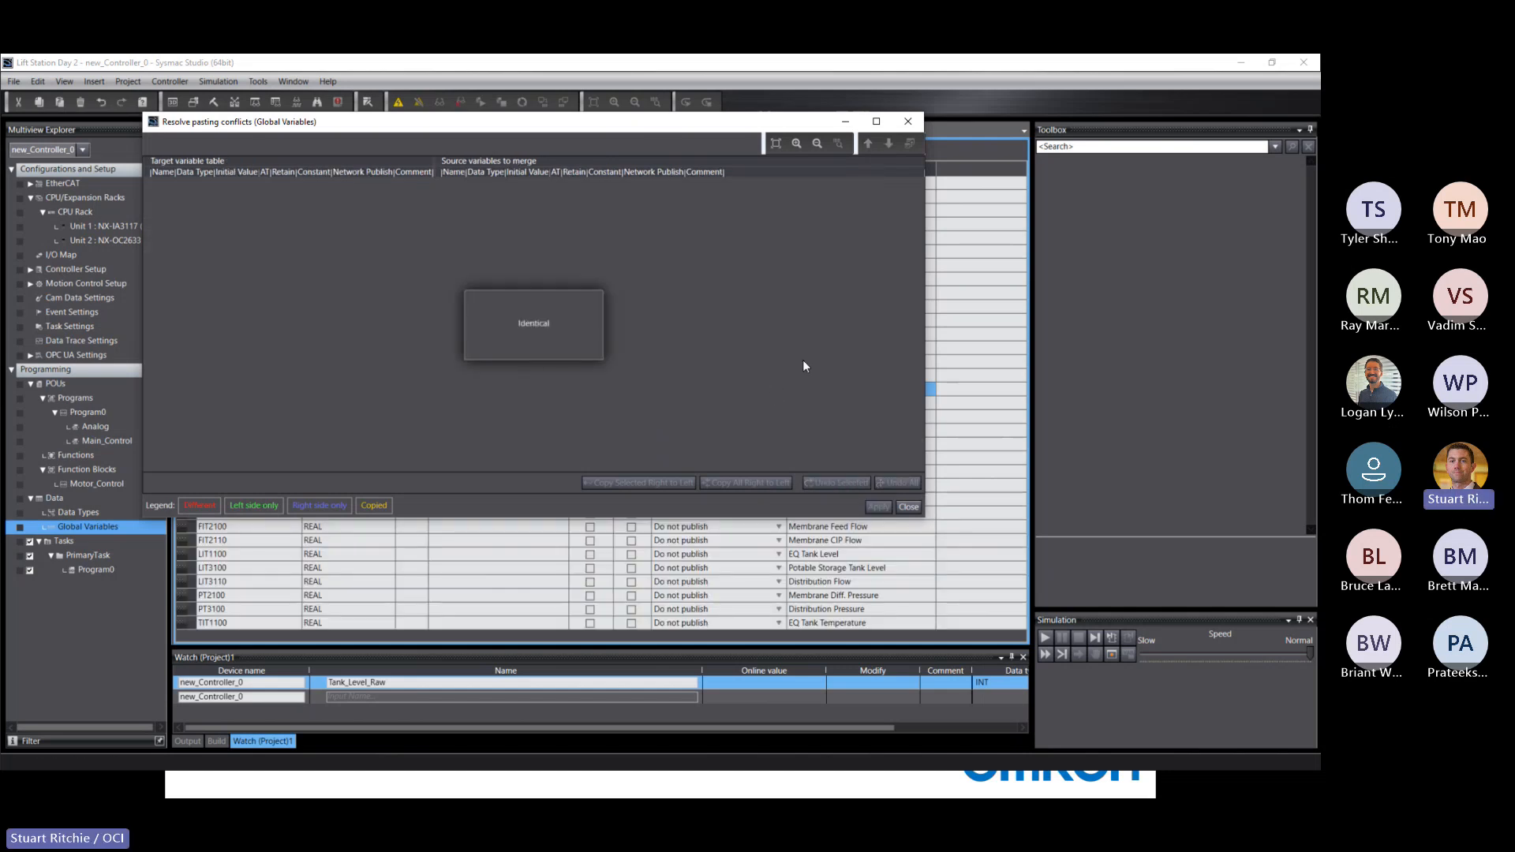
pyautogui.click(913, 507)
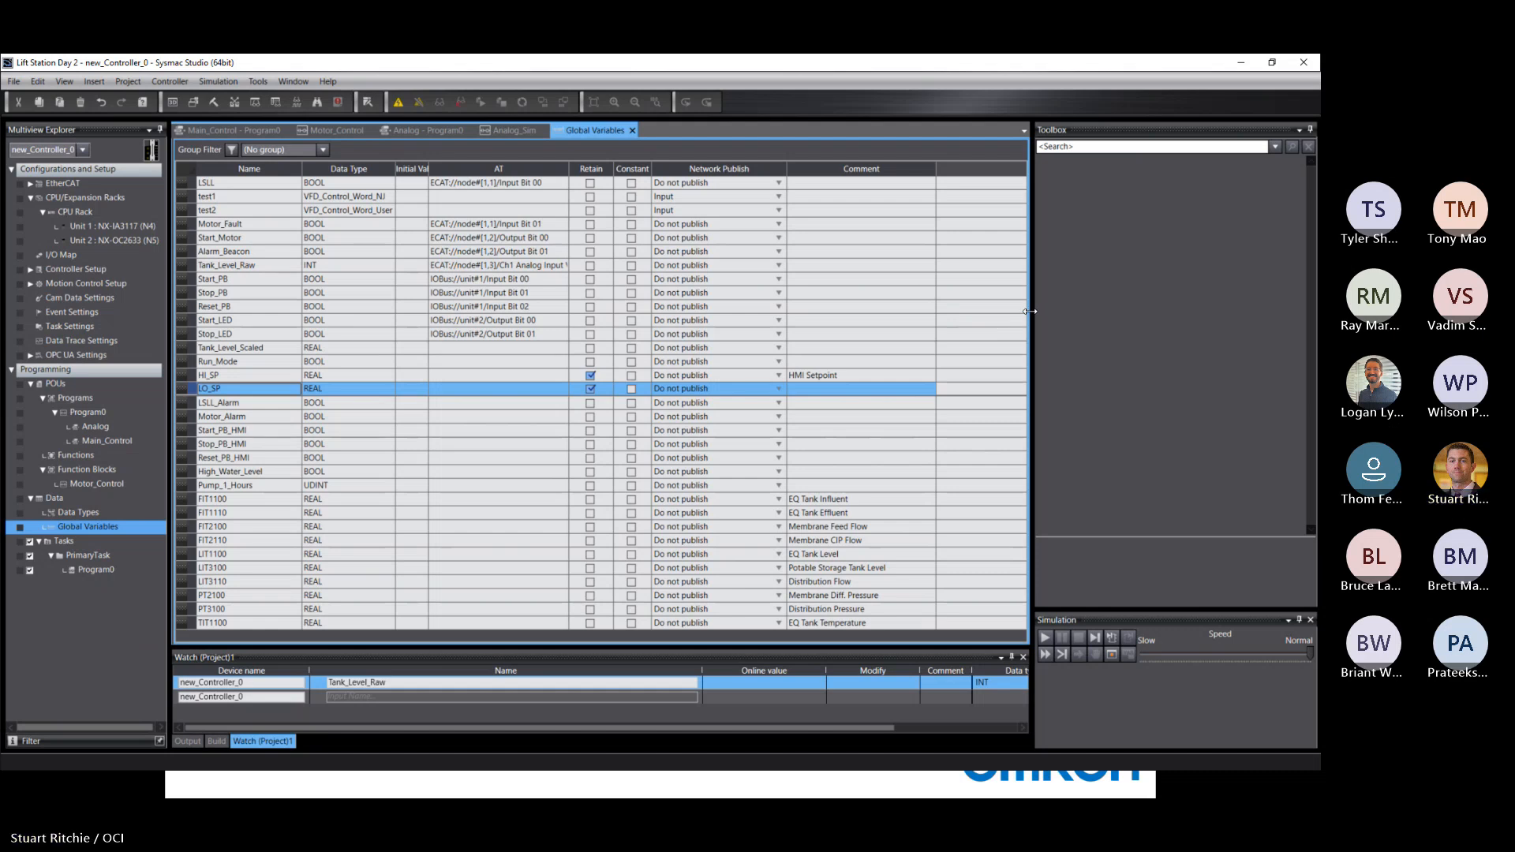
# Minimize Sysmac Studio and advance the presentation to the Bit Interrogation (Bit Extraction) slide.
pyautogui.click(1240, 63)
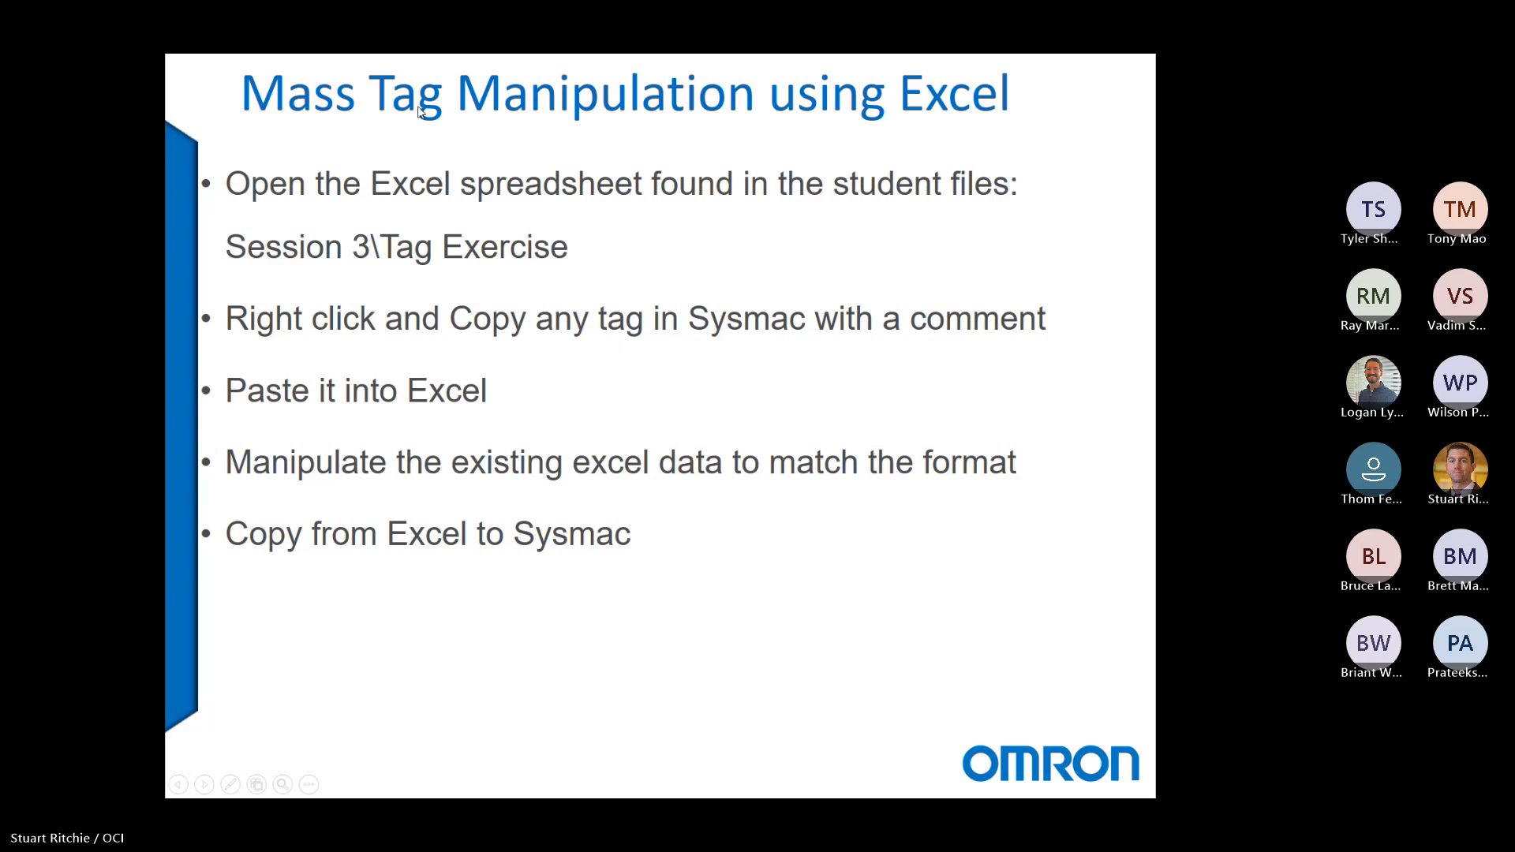
pyautogui.click(207, 115)
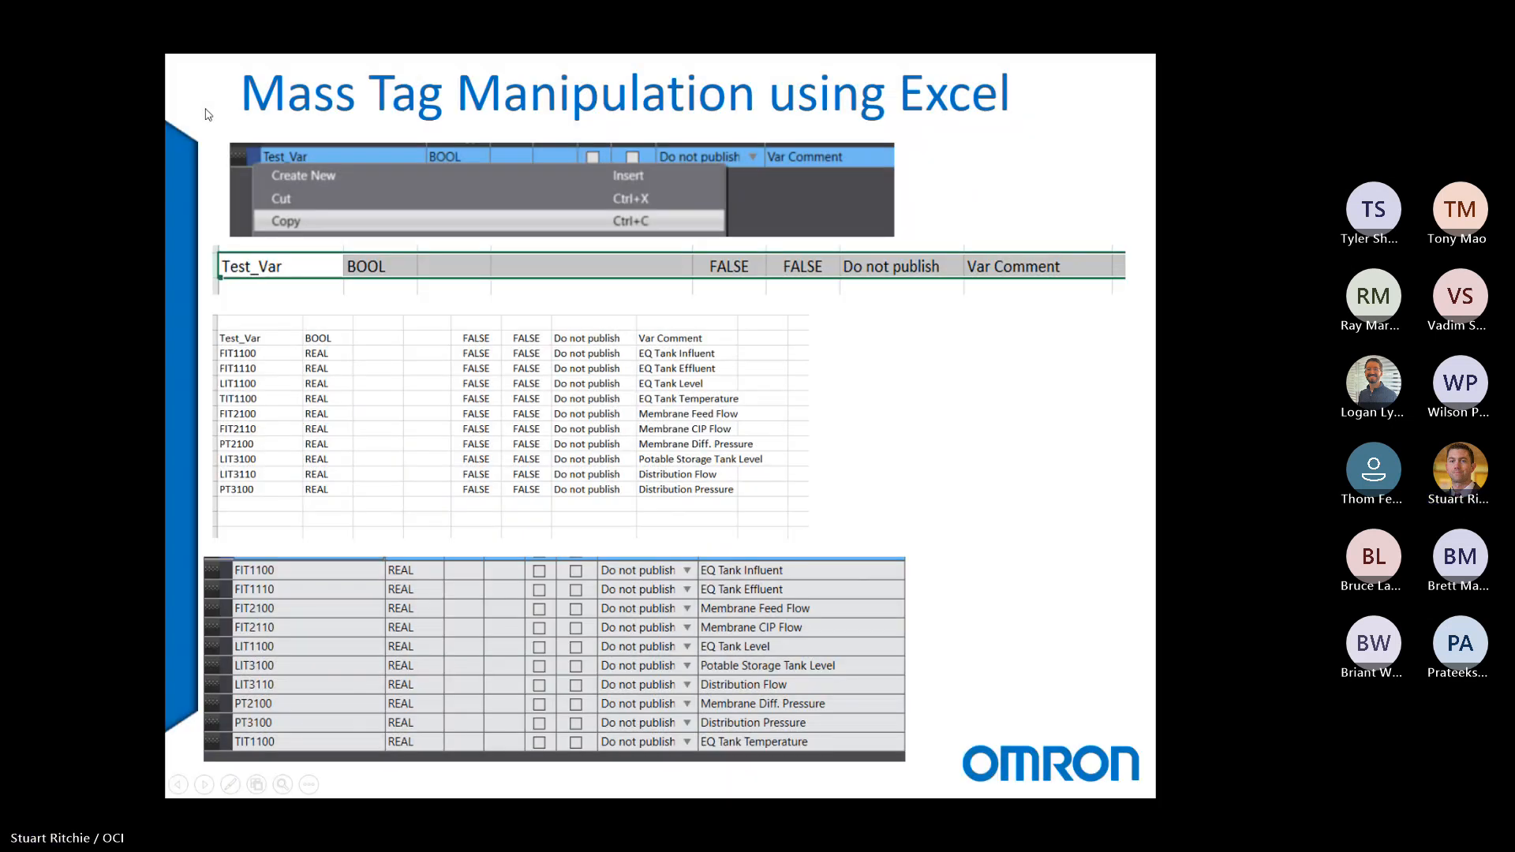
pyautogui.click(205, 115)
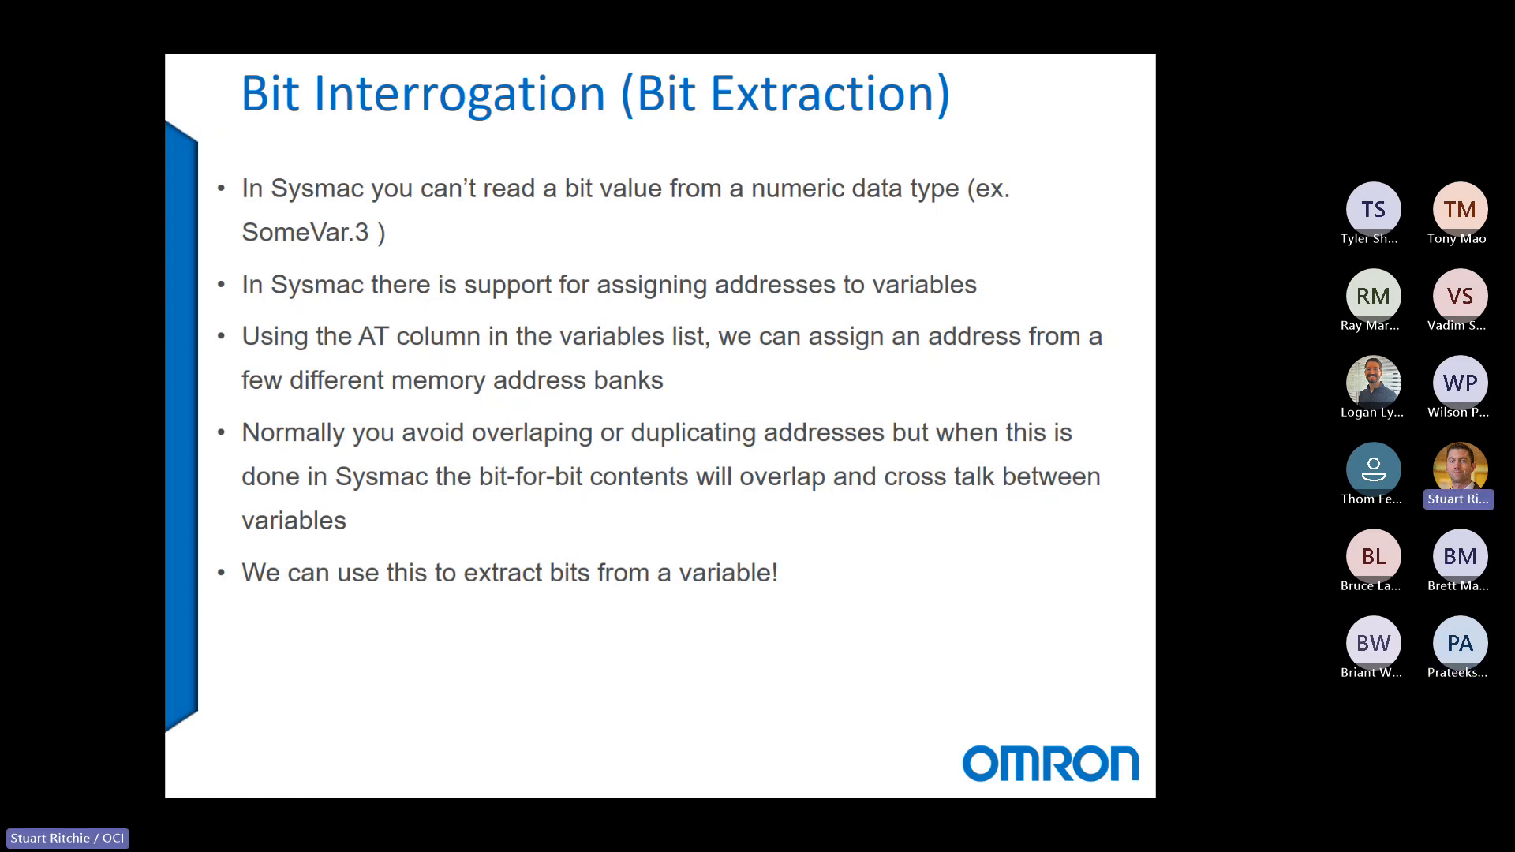
# Return to Sysmac Studio and compare the commands offered for single name cells, the whole HI_SP row and the table's empty area.
pyautogui.hotkey('alt', 'Tab')
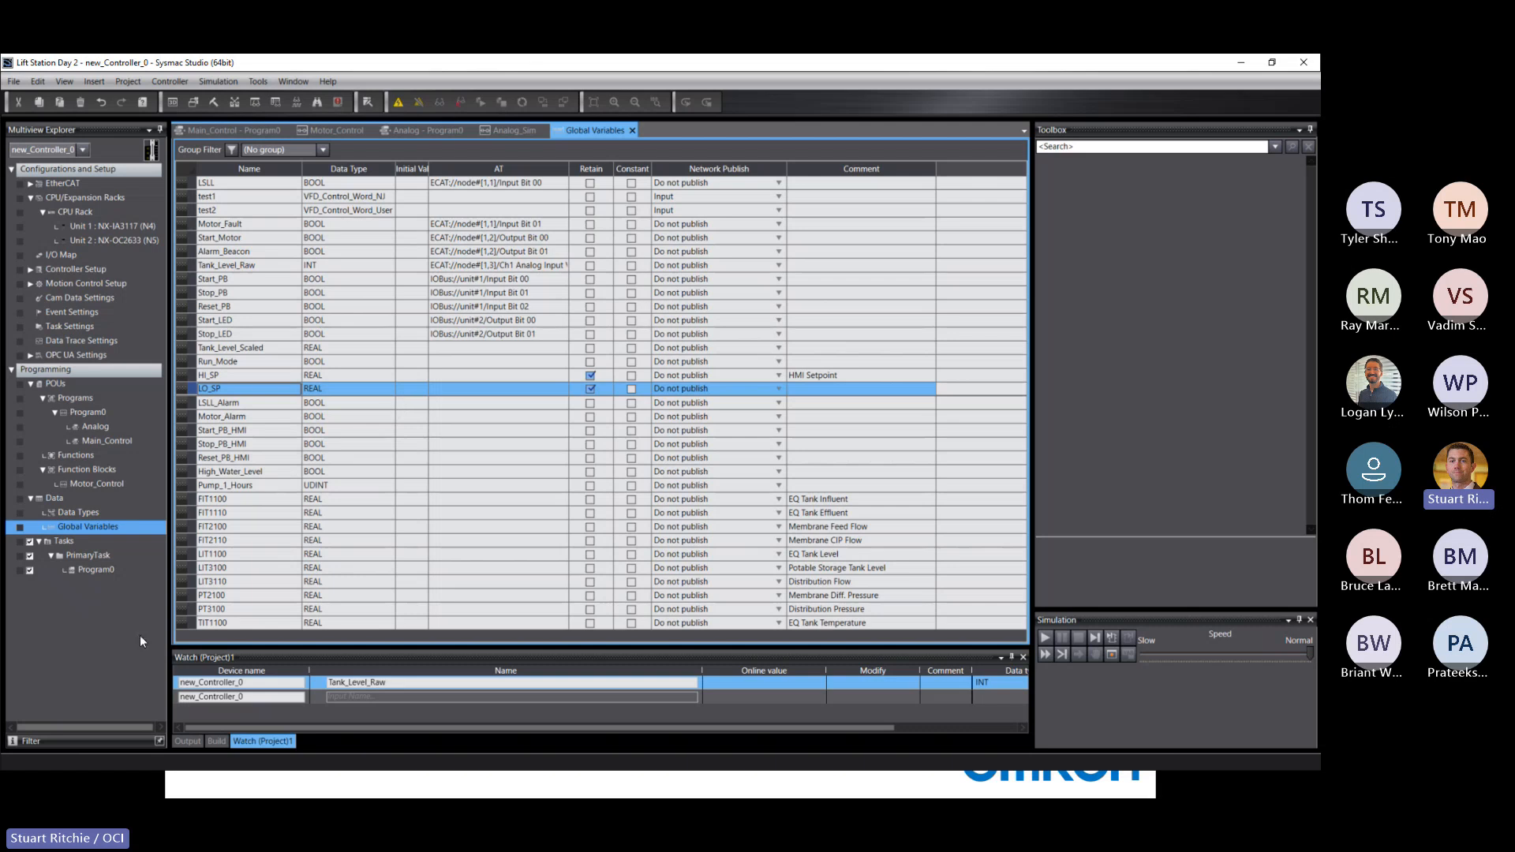
pyautogui.rightClick(200, 569)
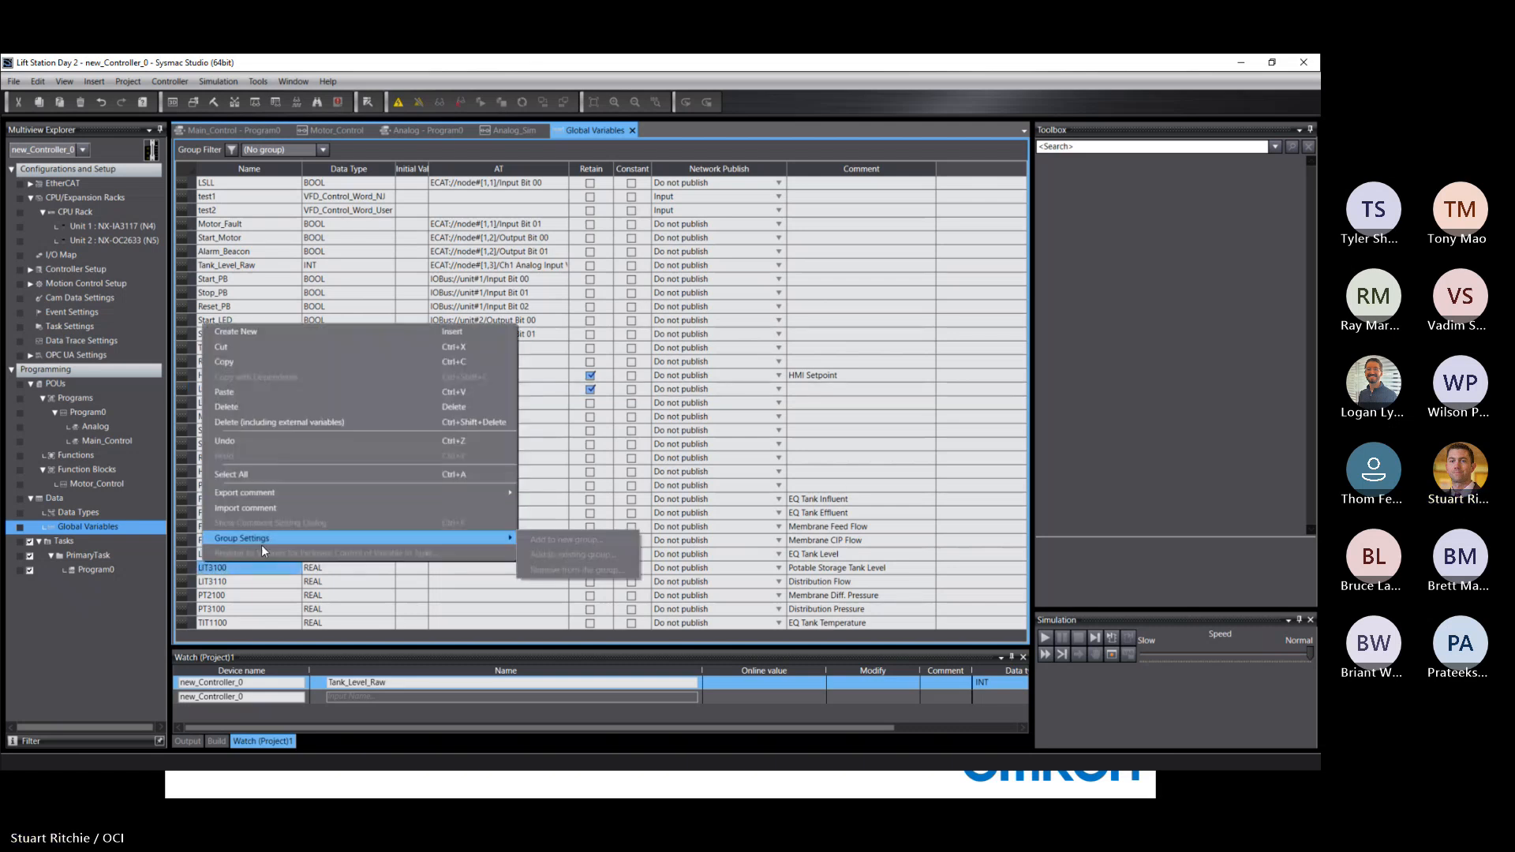
pyautogui.rightClick(269, 596)
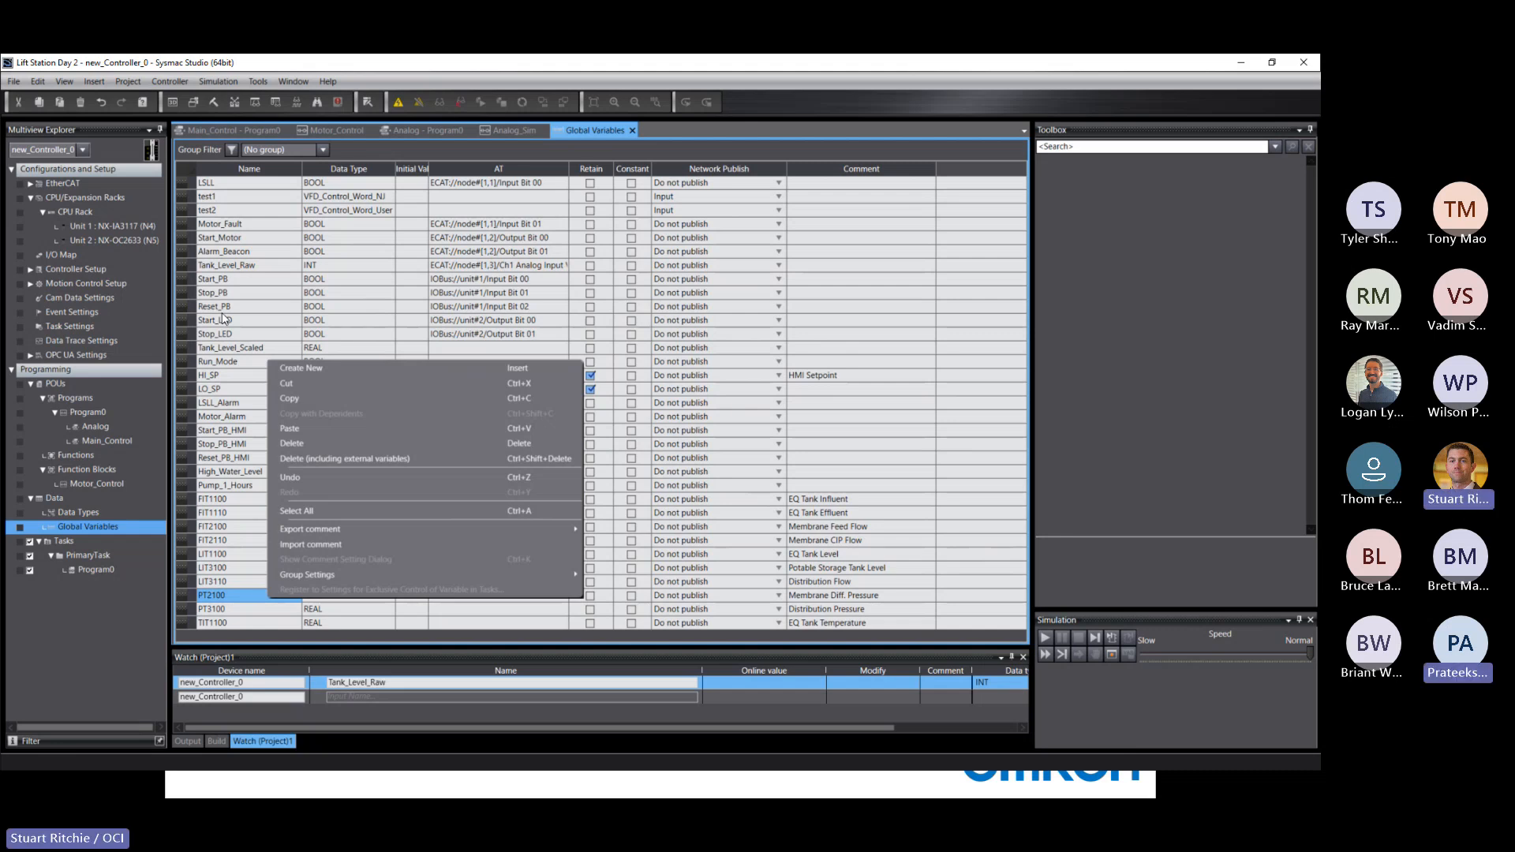
pyautogui.click(248, 631)
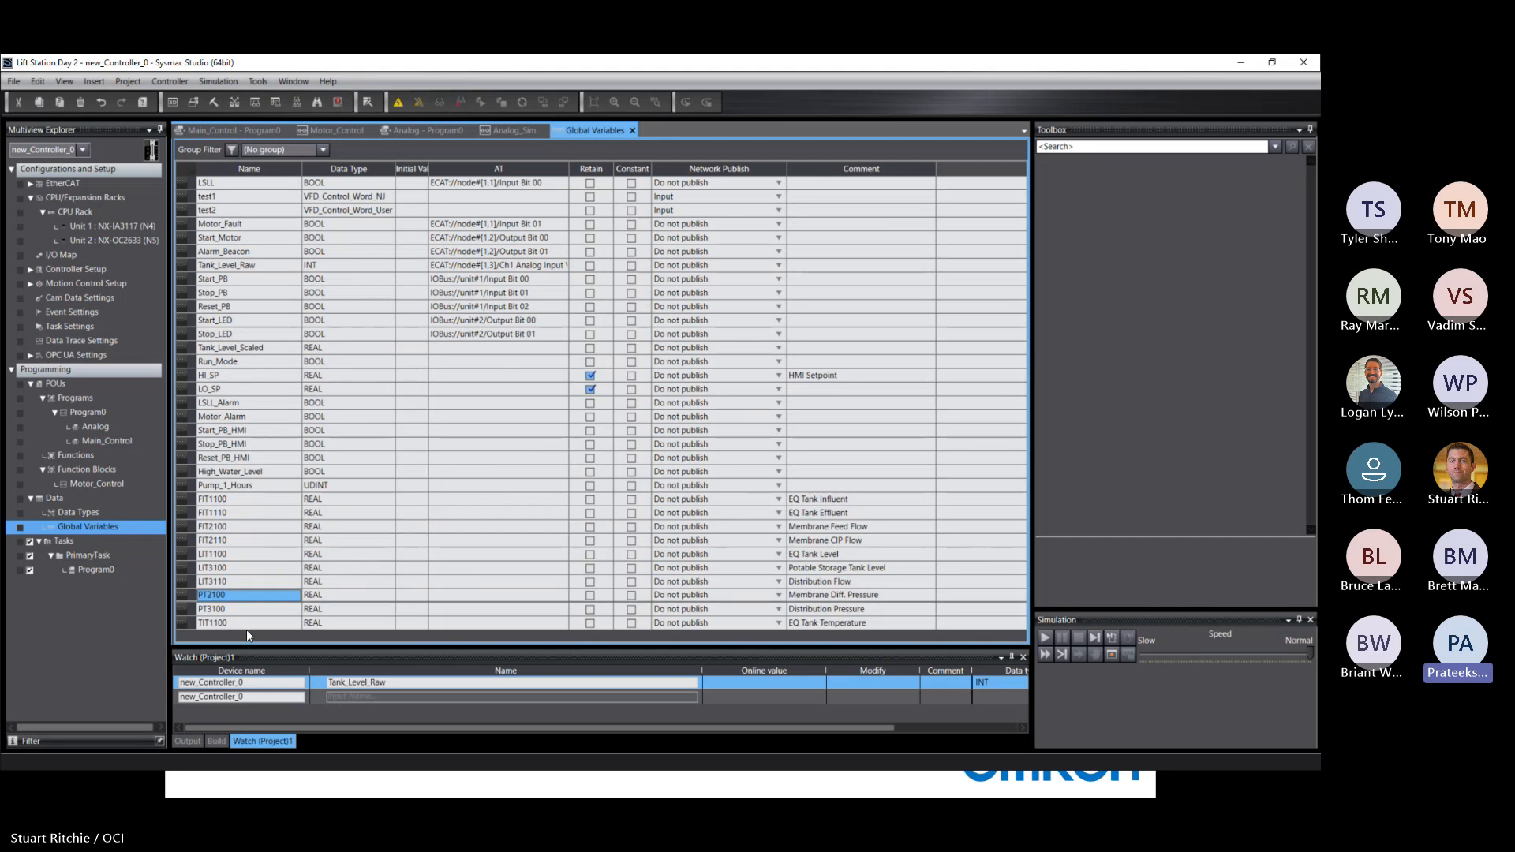
pyautogui.rightClick(203, 379)
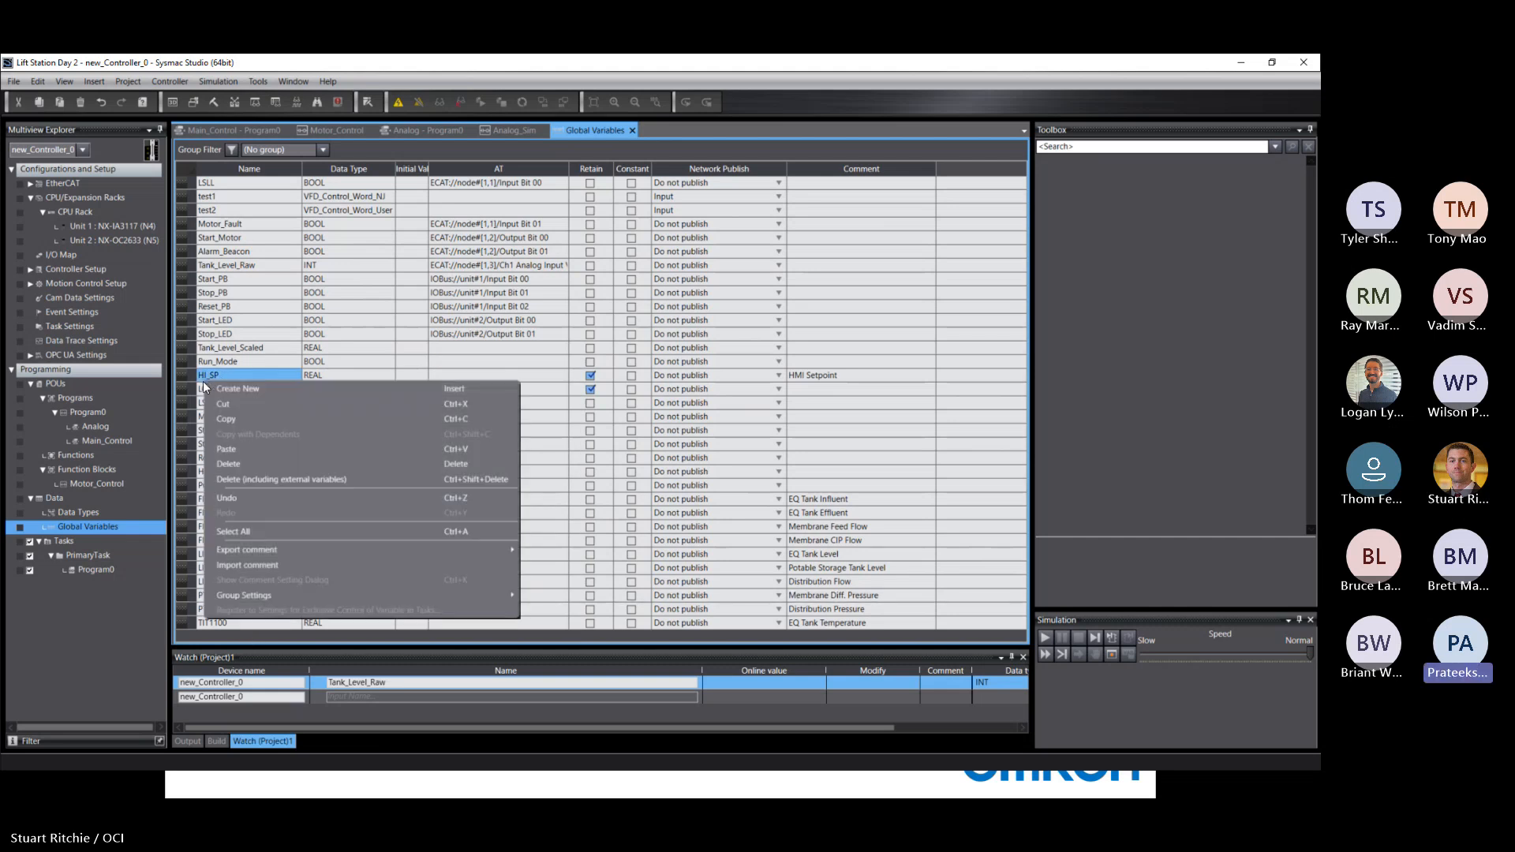
pyautogui.rightClick(190, 374)
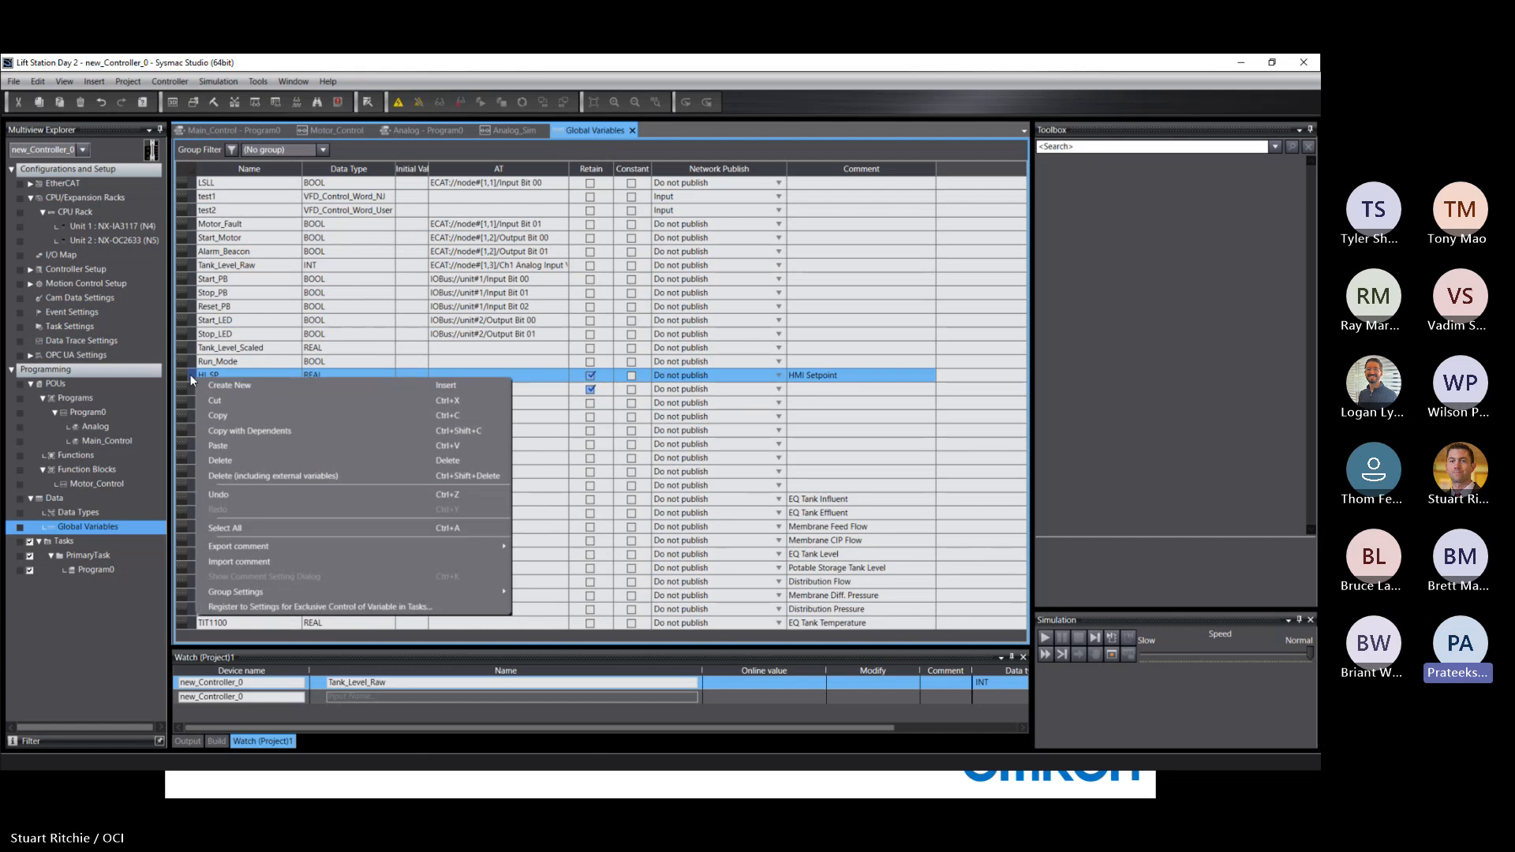
pyautogui.click(191, 374)
pyautogui.rightClick(191, 374)
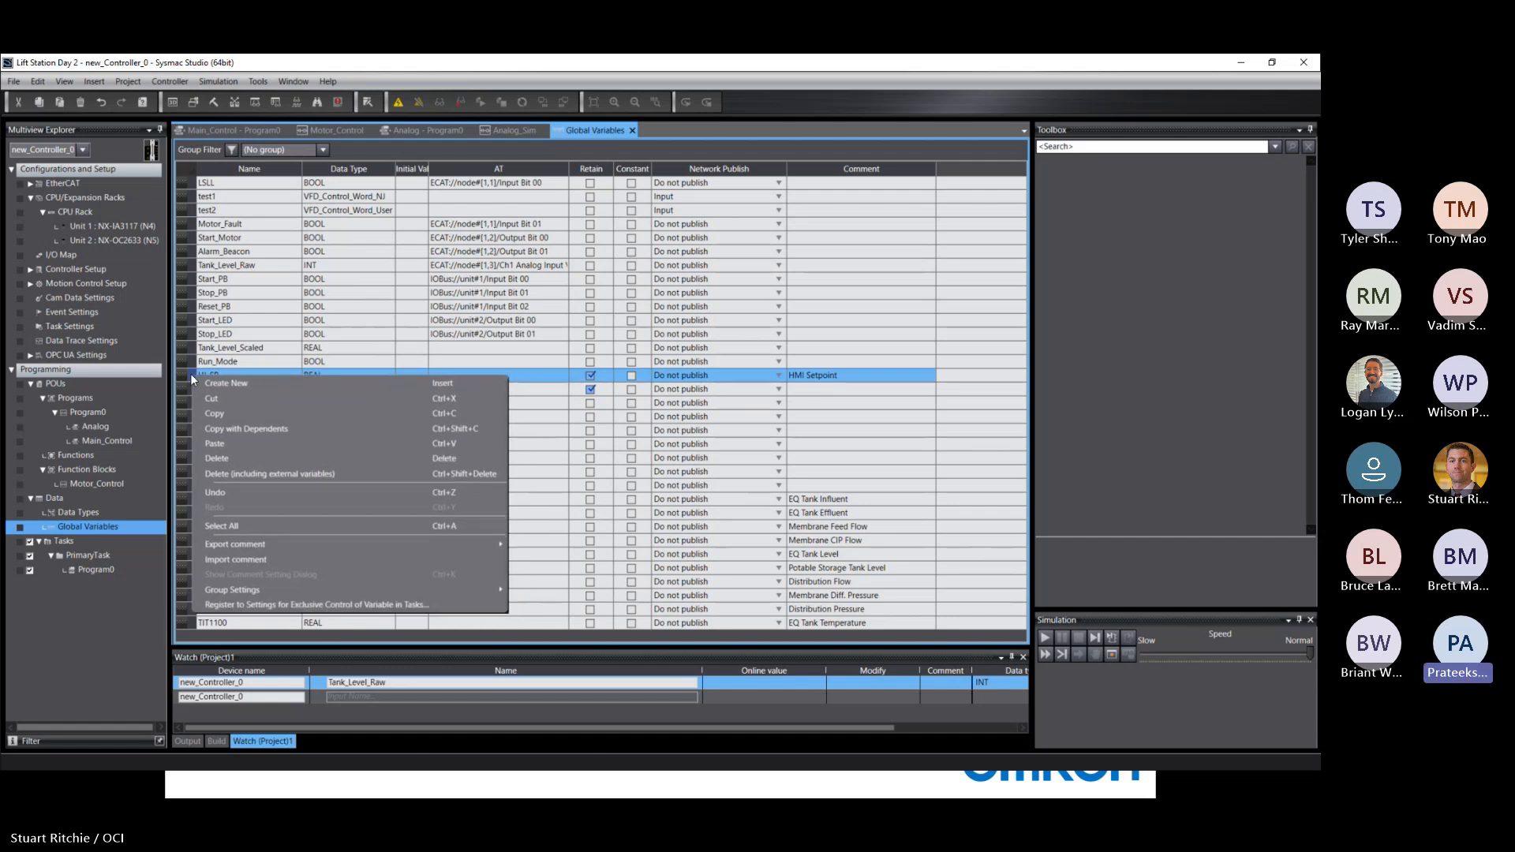
pyautogui.click(191, 374)
pyautogui.rightClick(191, 374)
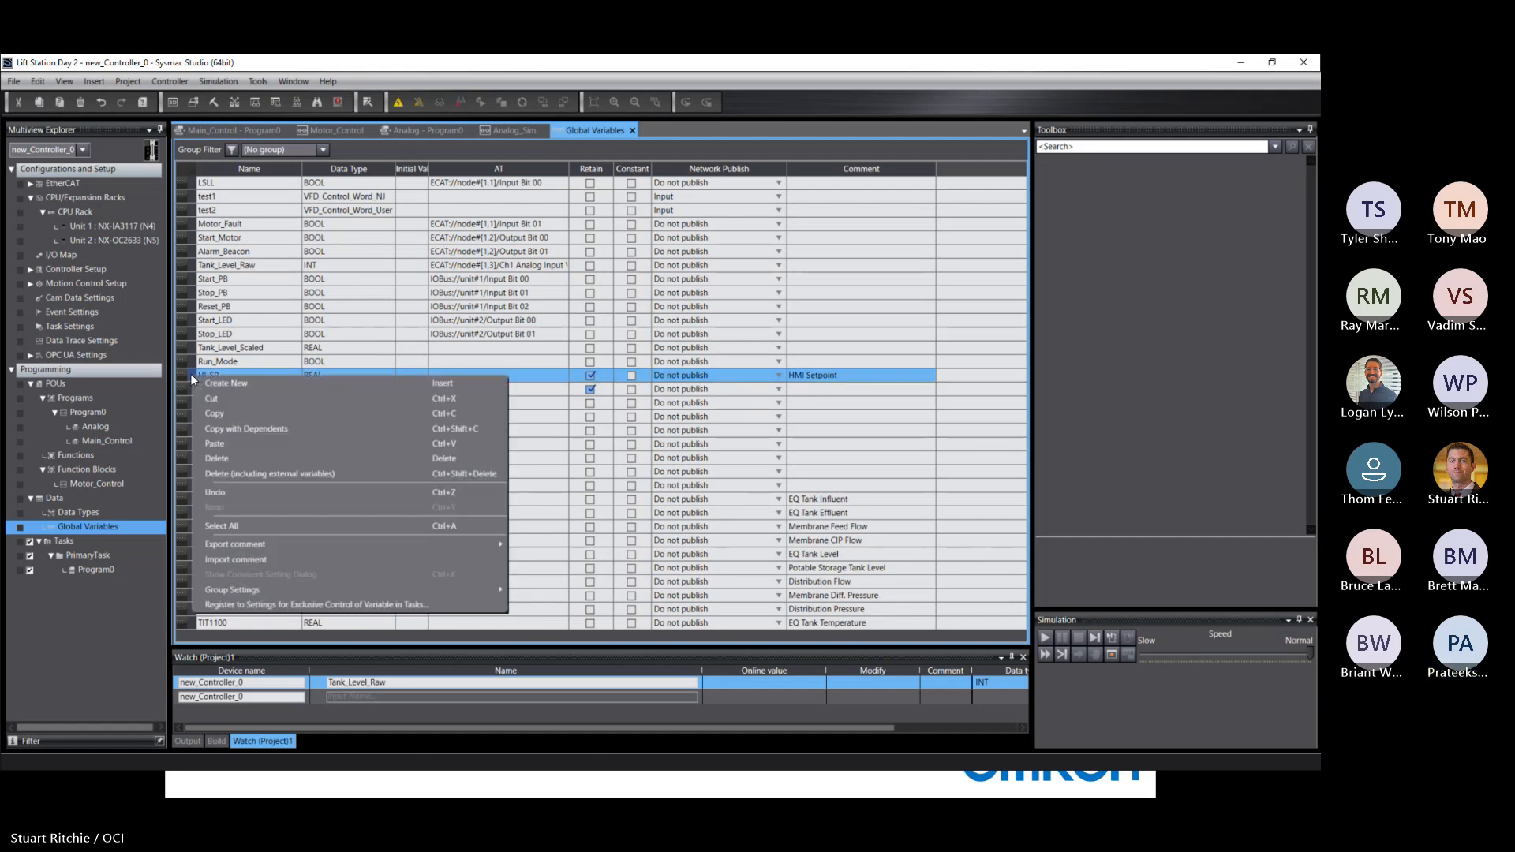
pyautogui.click(191, 371)
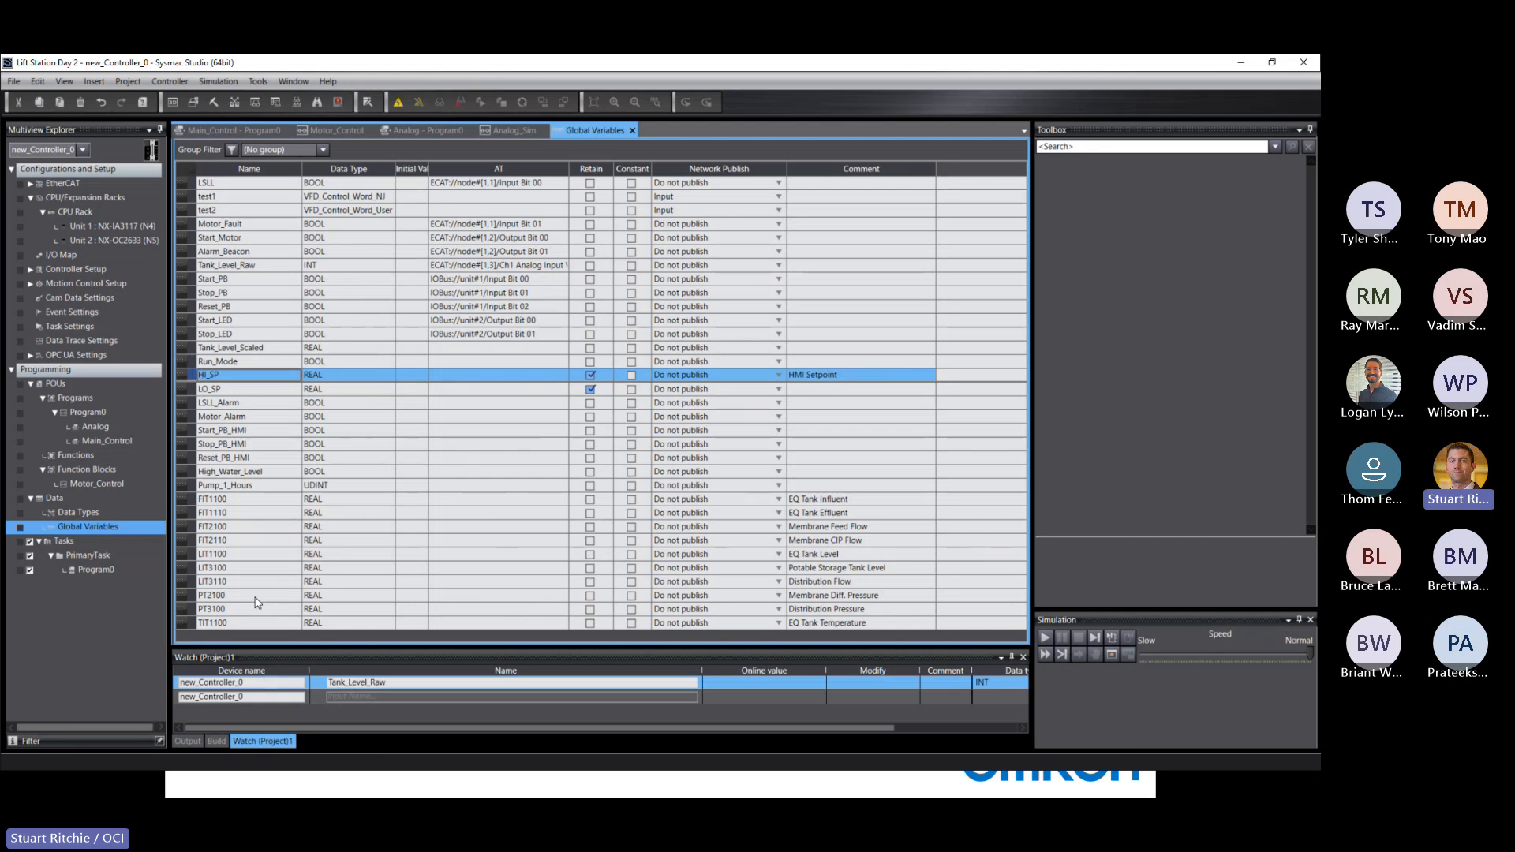
pyautogui.rightClick(211, 636)
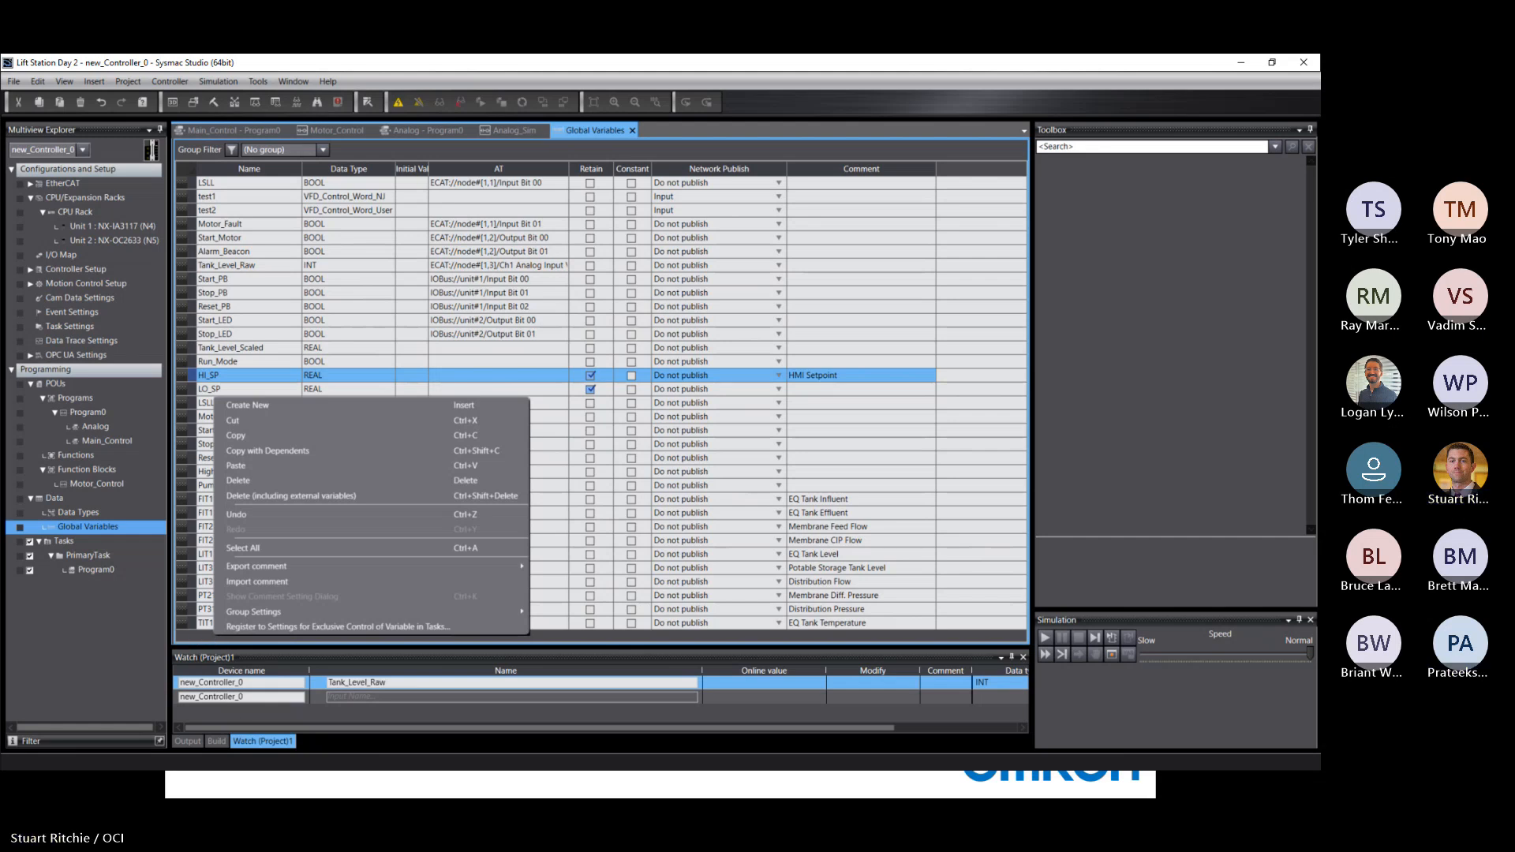
# Switch to the Device List workbook in Excel and copy the variable rows from HI_SP through PT3100, cells A13 to H23.
pyautogui.hotkey('alt', 'Tab')
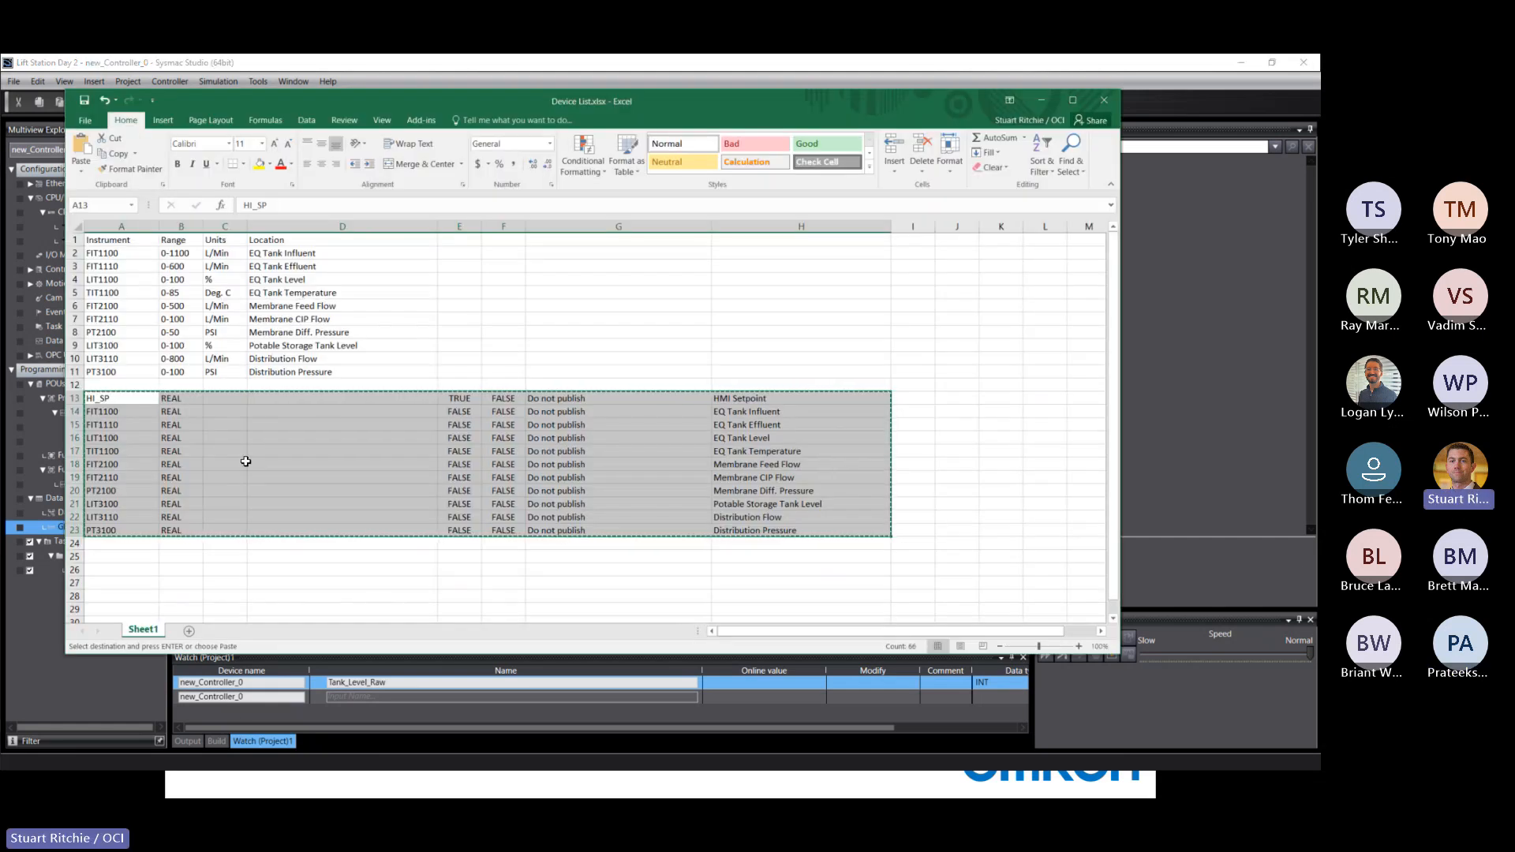
pyautogui.rightClick(308, 416)
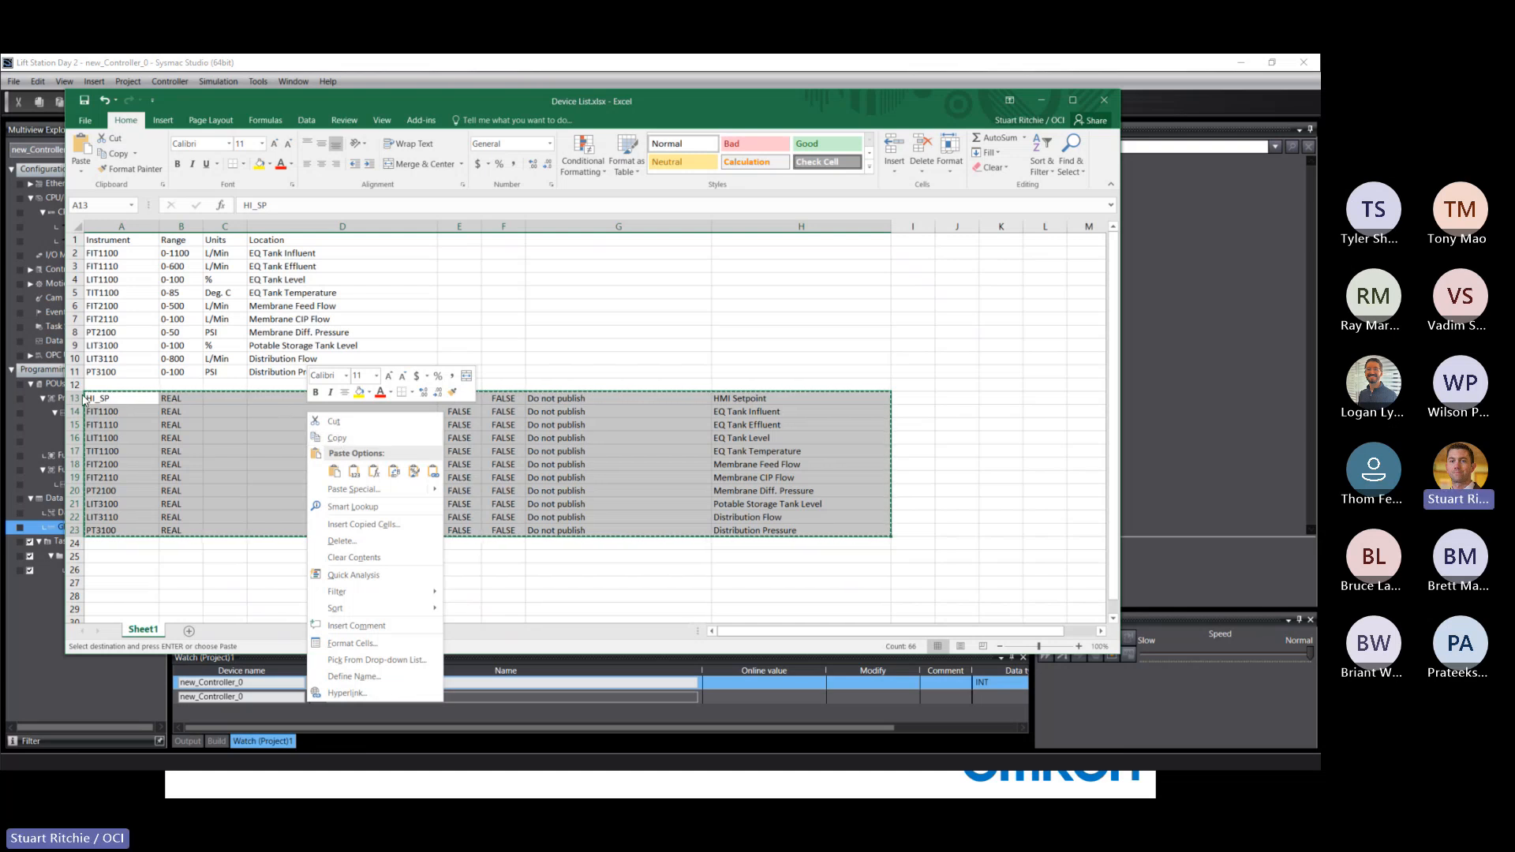
pyautogui.click(335, 439)
pyautogui.click(102, 391)
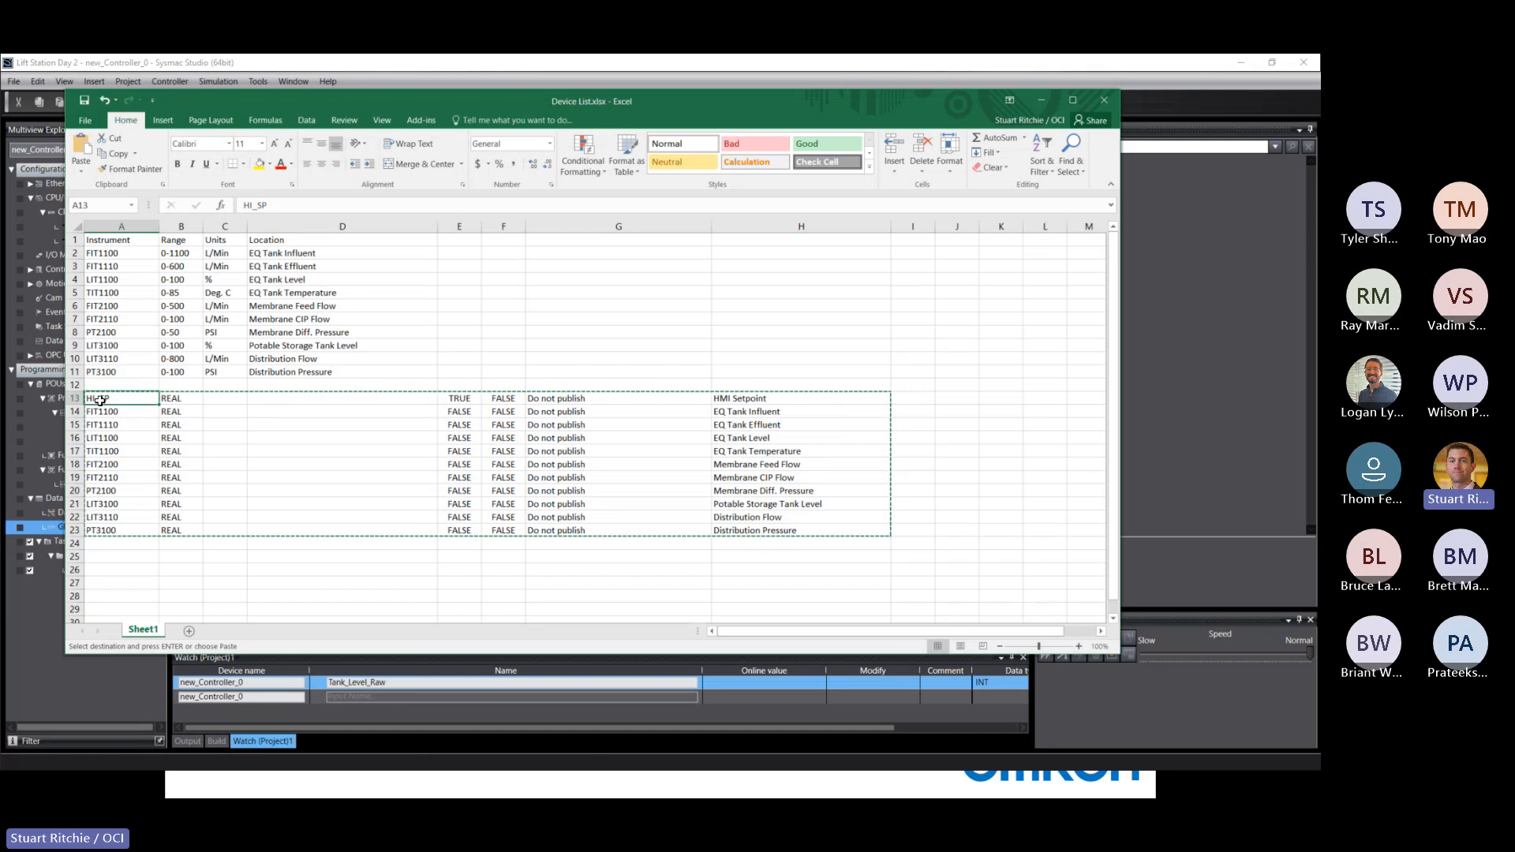
pyautogui.keyDown('shift'); pyautogui.click(755, 527); pyautogui.keyUp('shift')
pyautogui.rightClick(646, 448)
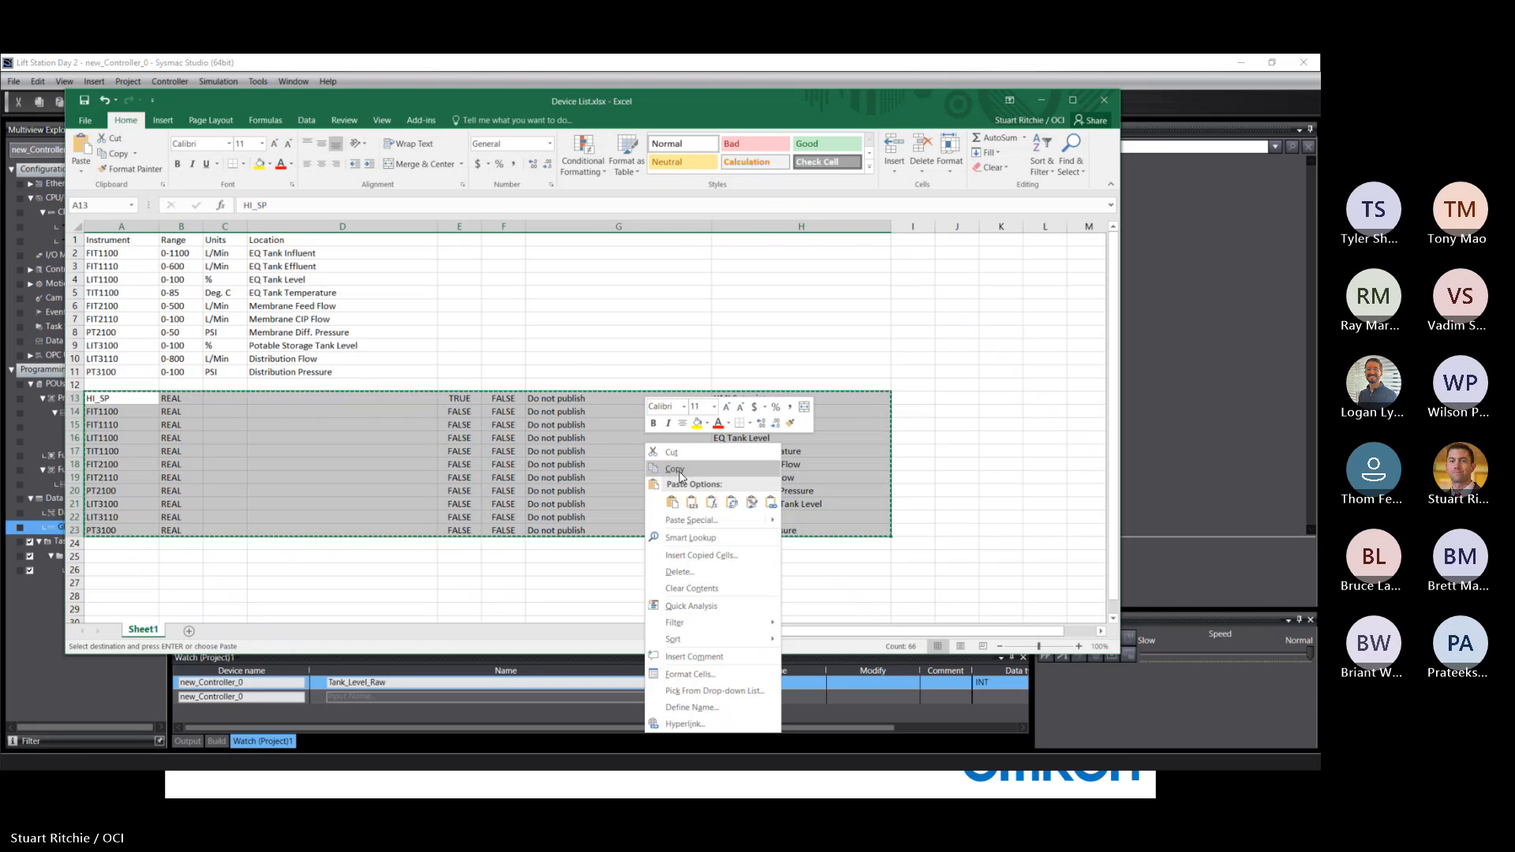
pyautogui.click(673, 502)
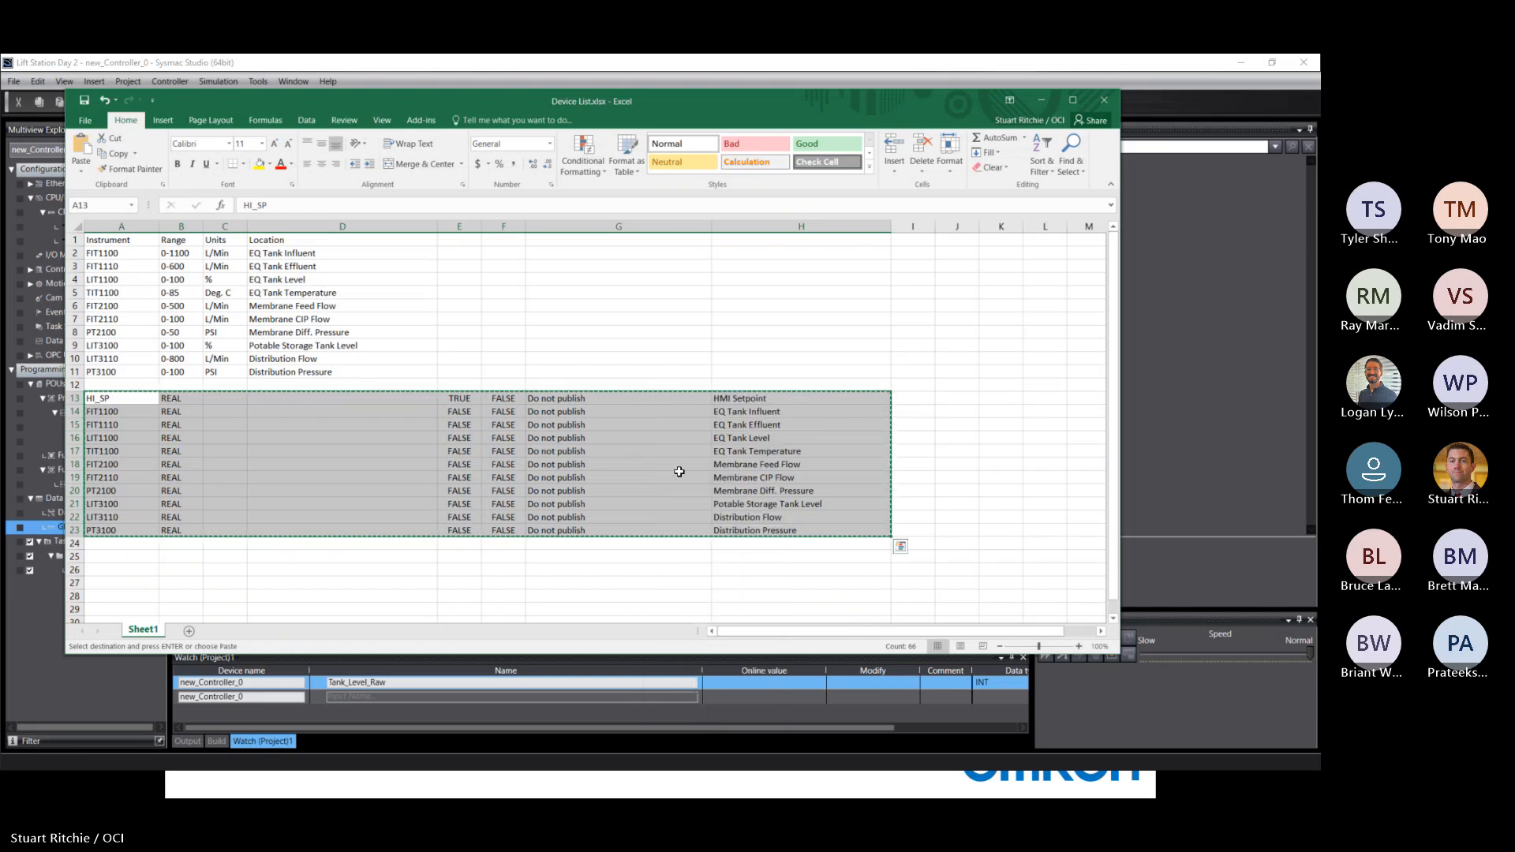
# Return to Sysmac Studio and check the paste command offered for the HI_SP row and for the area below the last global variable.
pyautogui.click(166, 68)
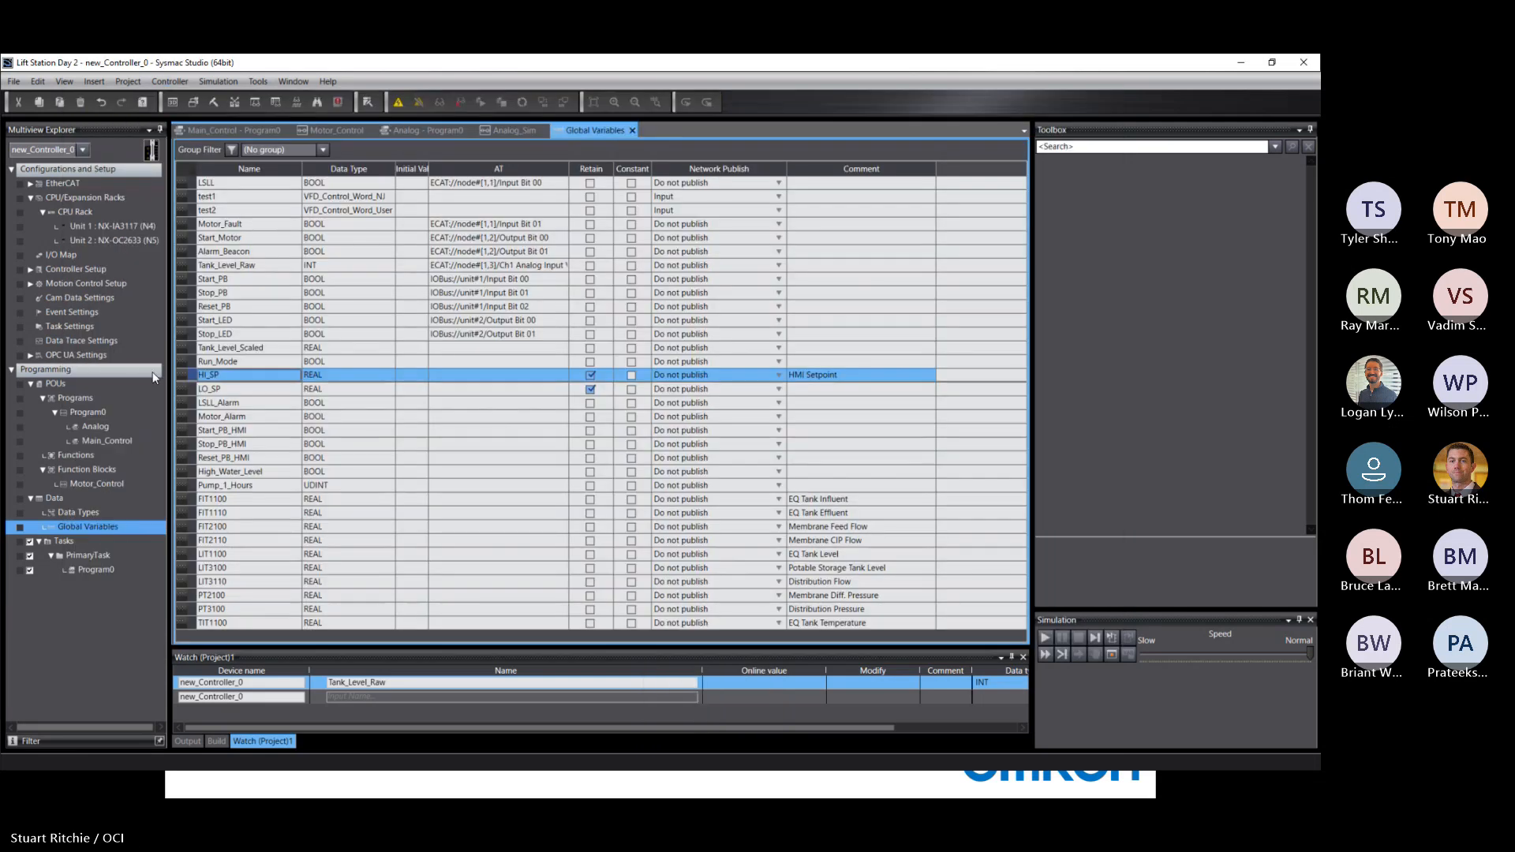
pyautogui.rightClick(193, 376)
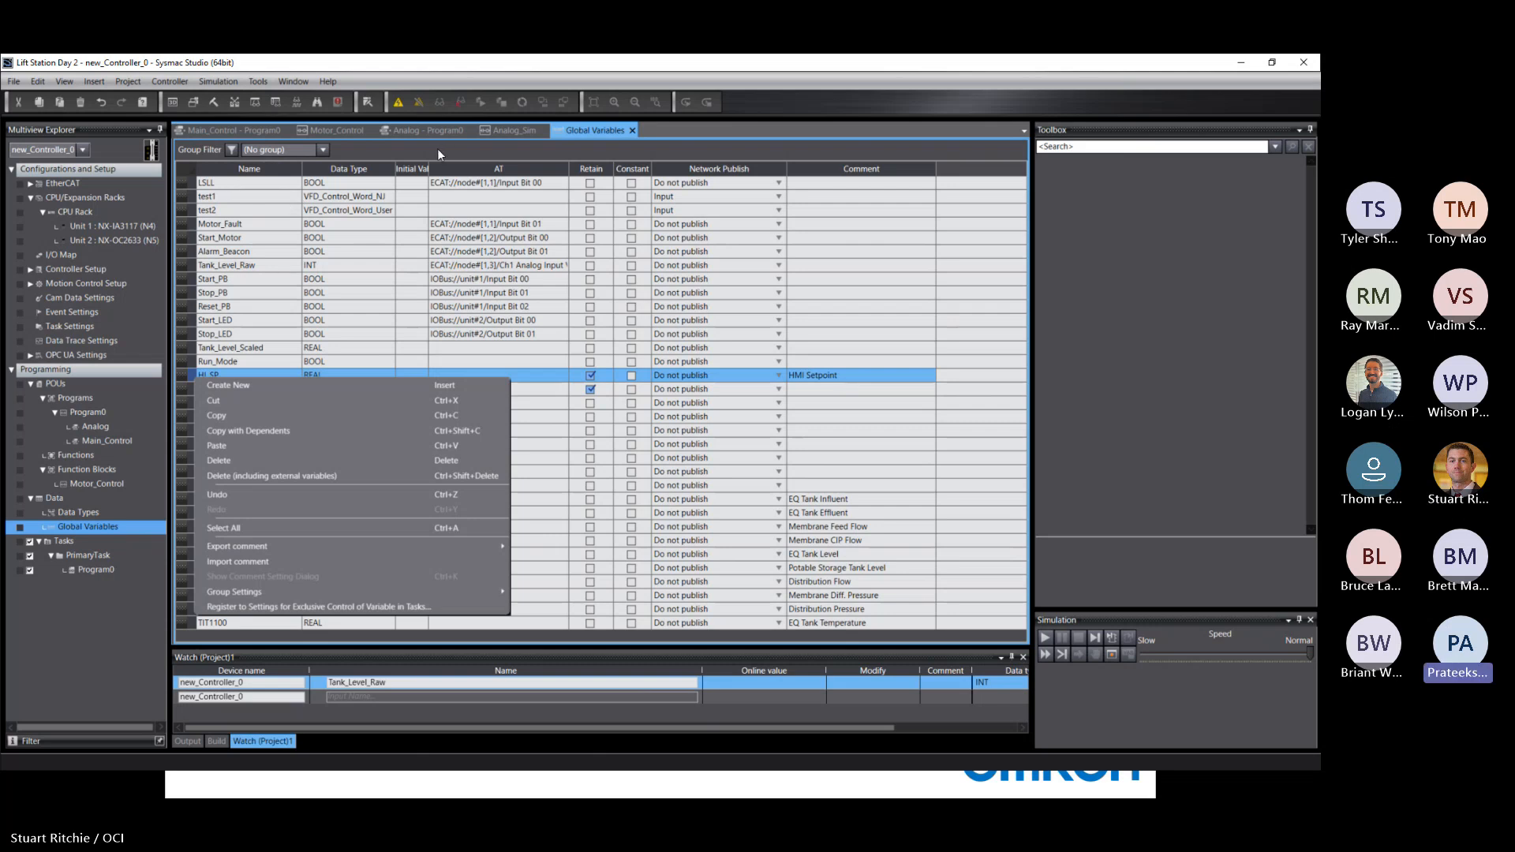
pyautogui.press('Escape')
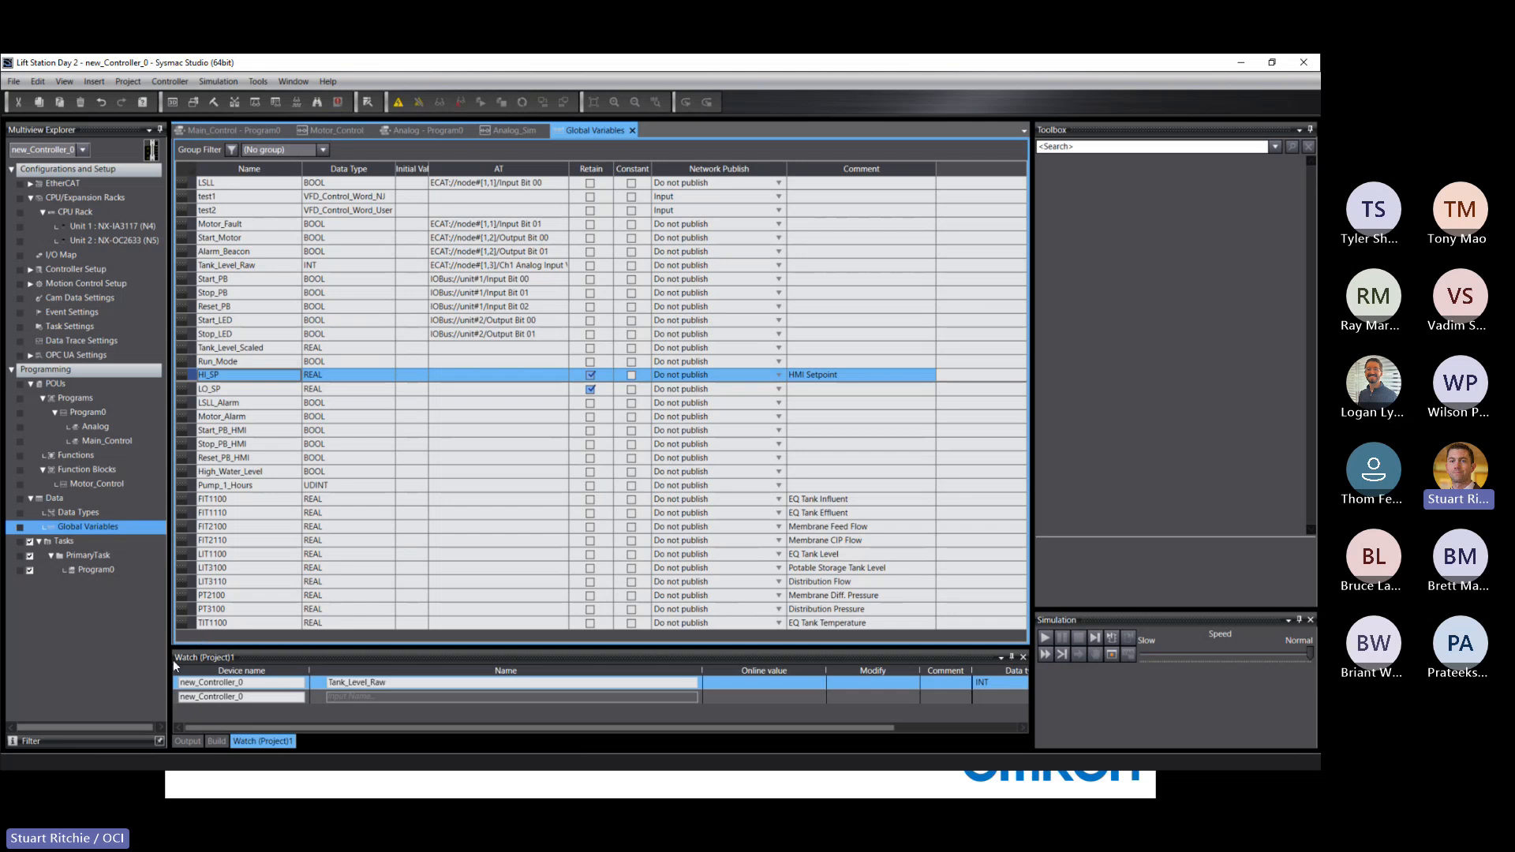
pyautogui.rightClick(191, 636)
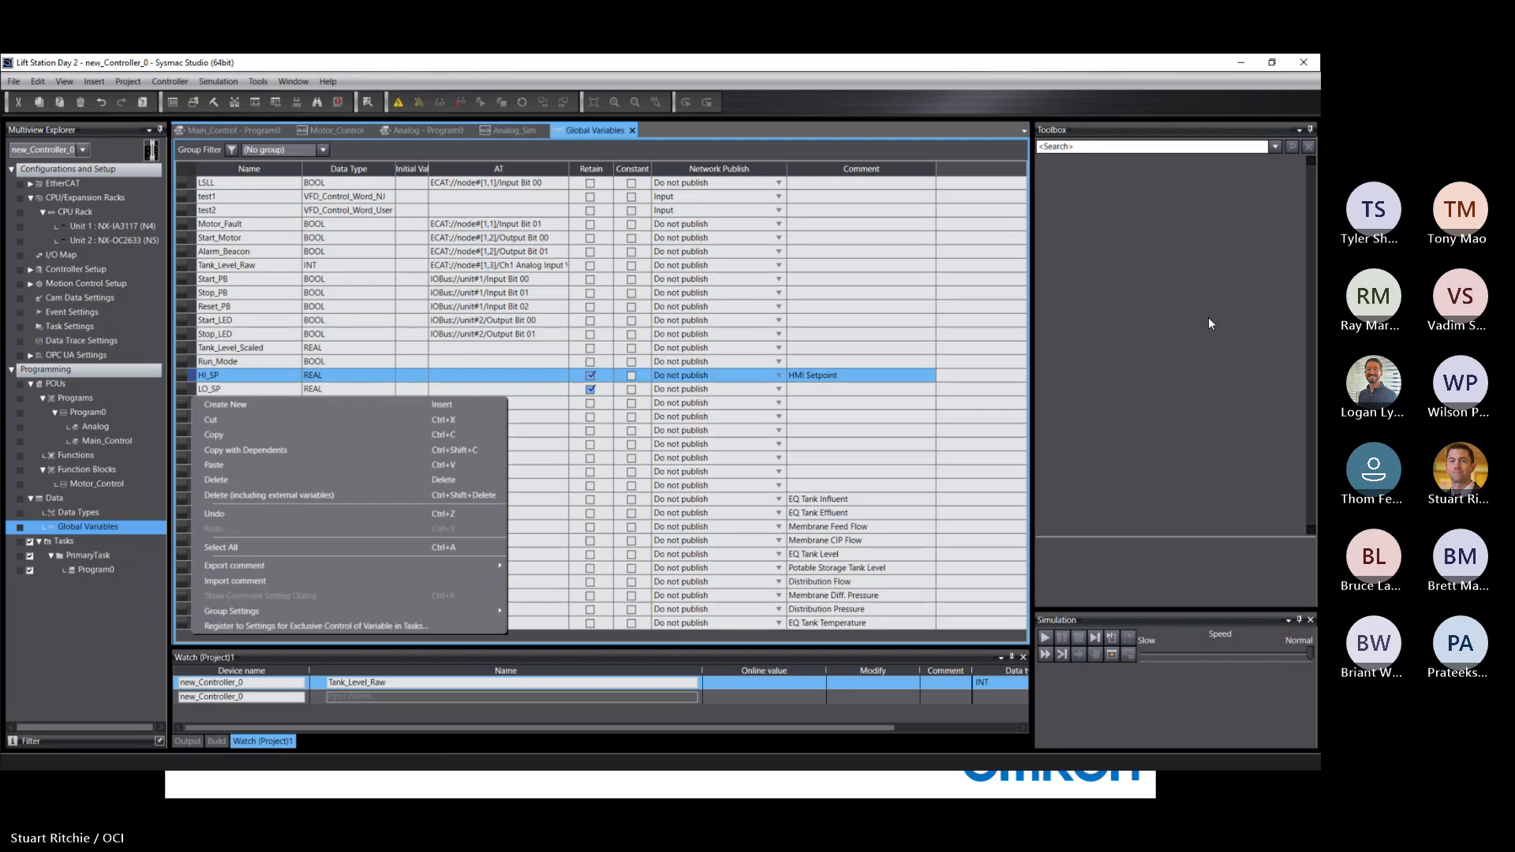
pyautogui.click(1196, 295)
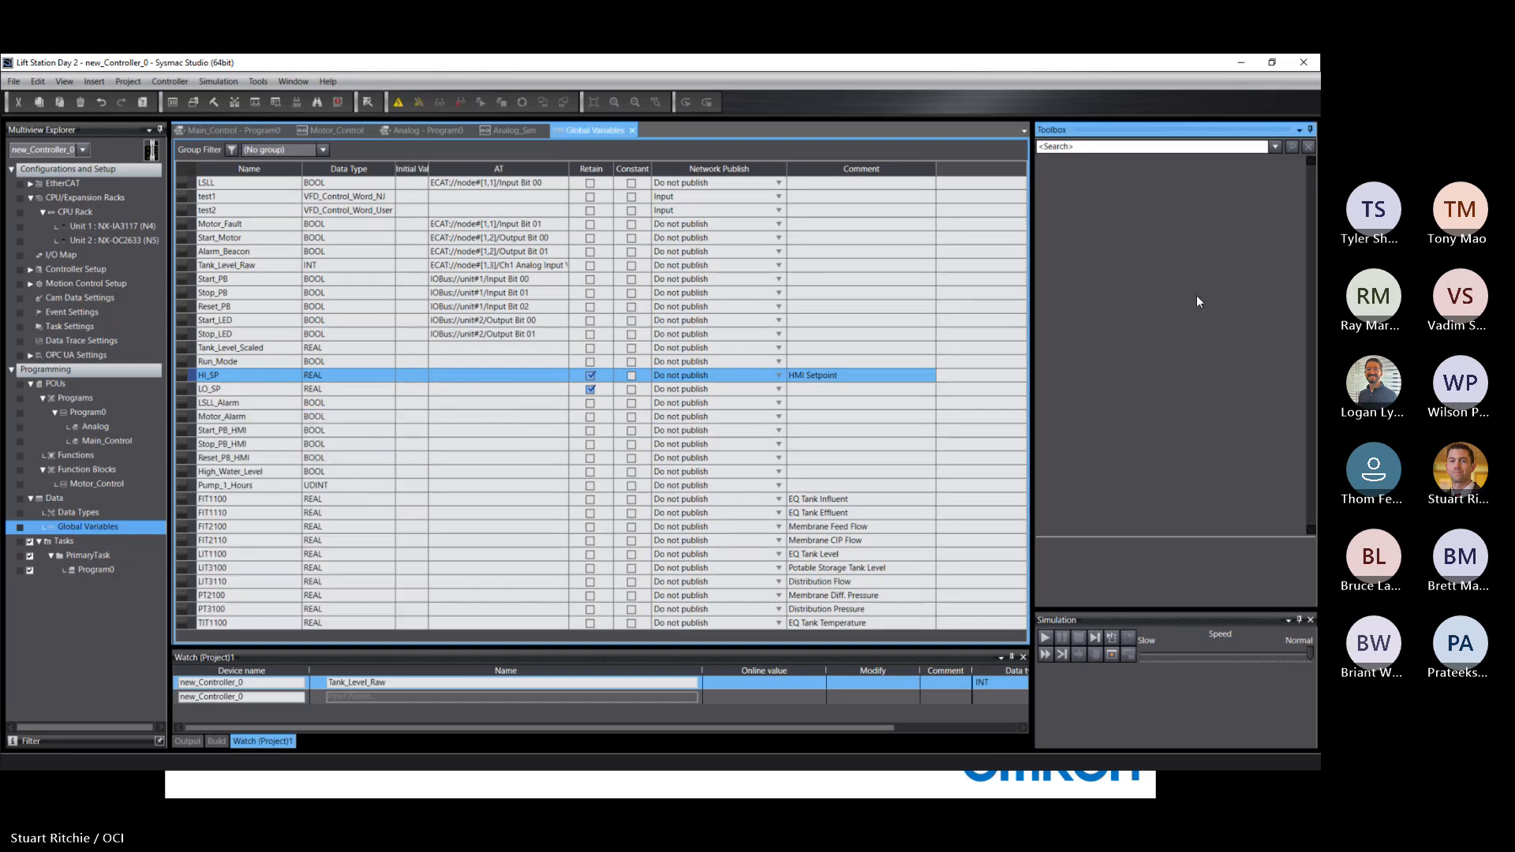
# Minimize Sysmac Studio and Excel, and bring the presentation back to the text-only Bit Interrogation (Bit Extraction) slide.
pyautogui.click(1240, 63)
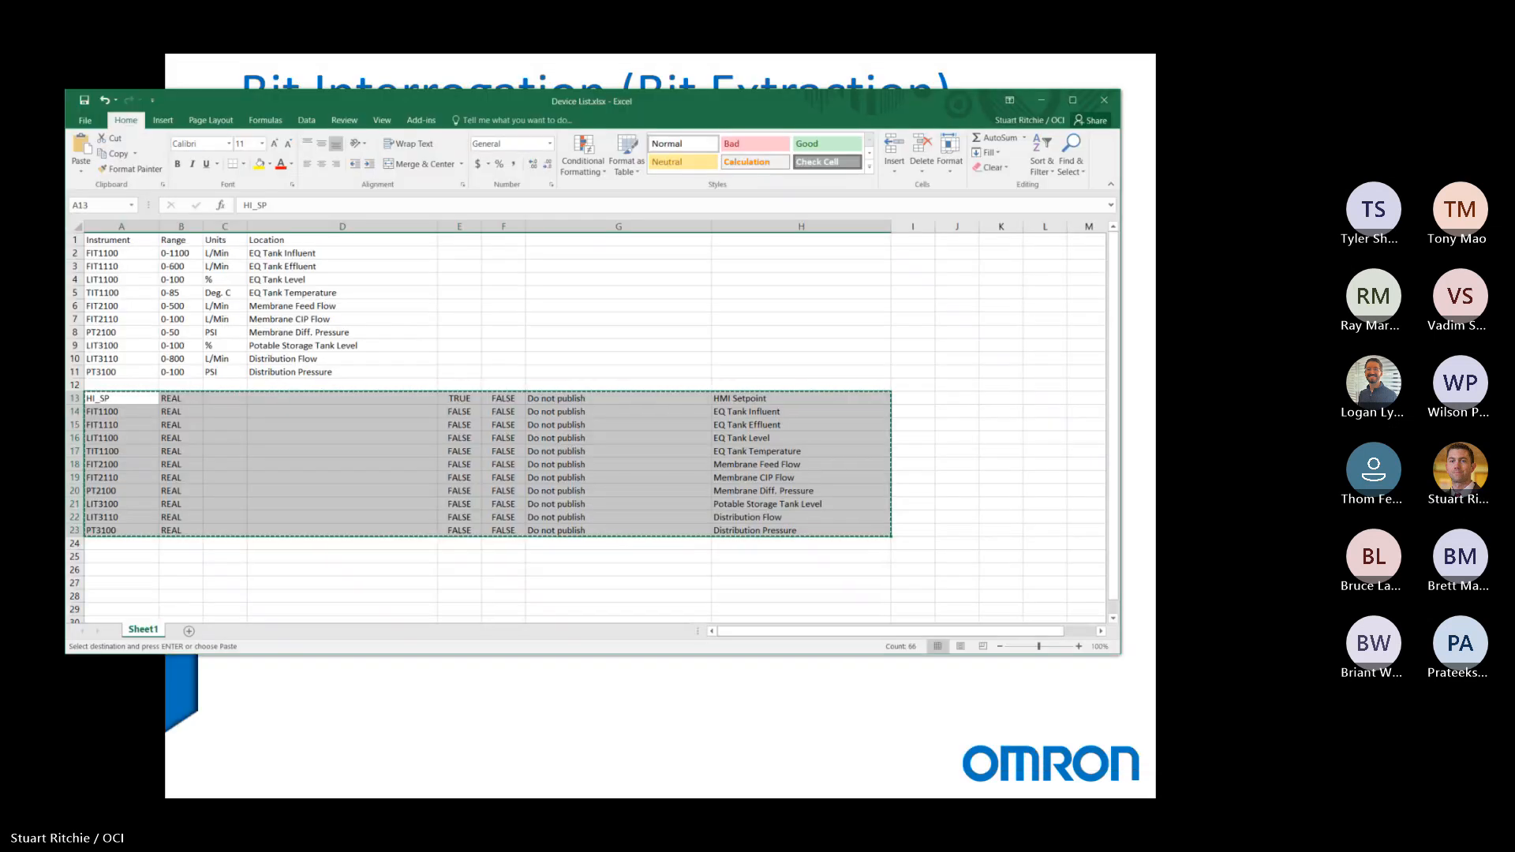
pyautogui.click(1040, 101)
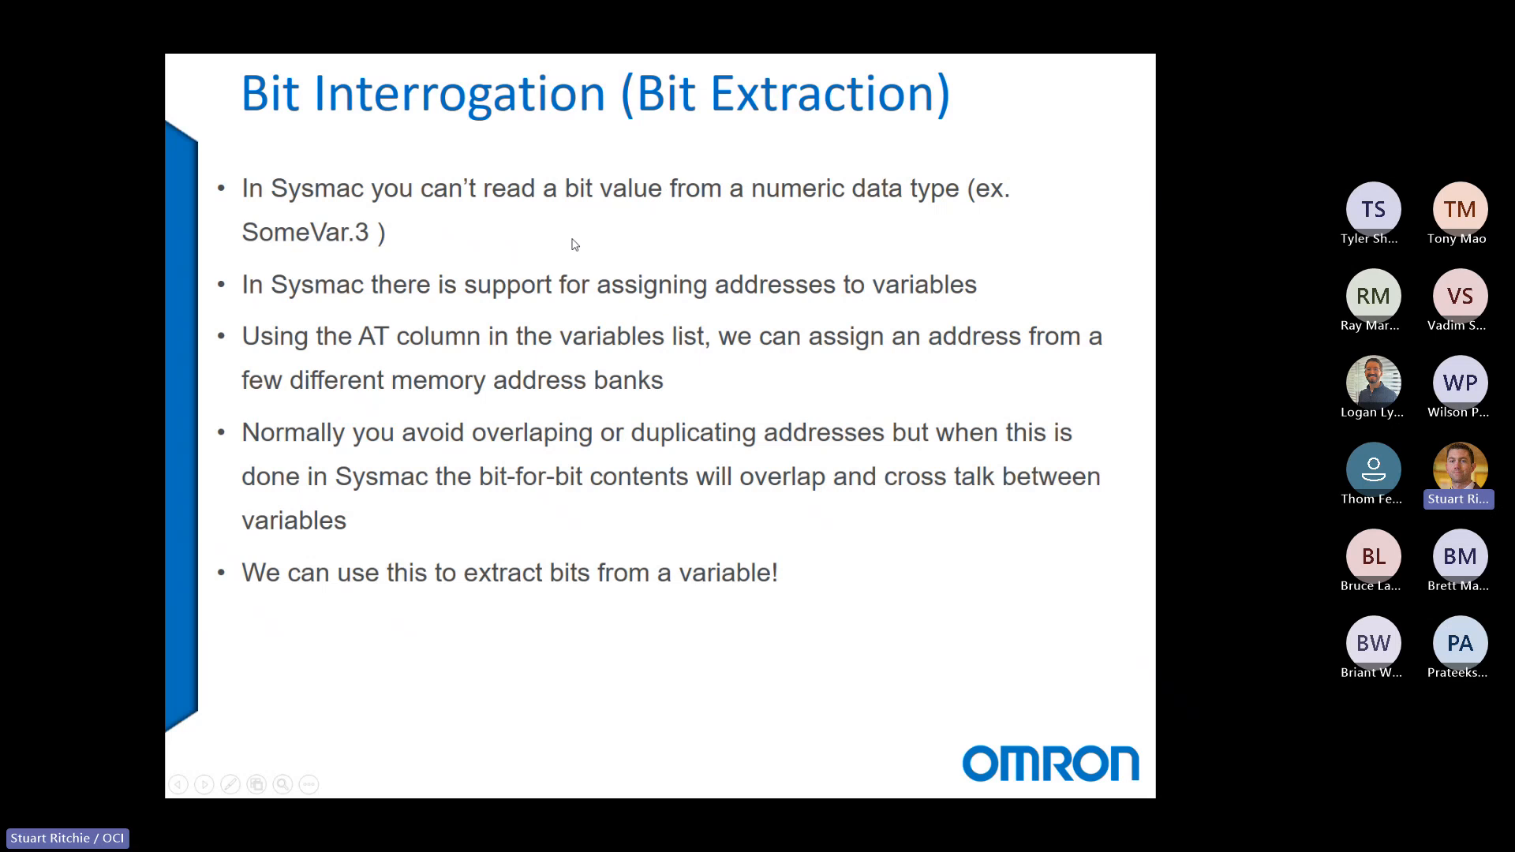
pyautogui.click(246, 234)
pyautogui.rightClick(246, 234)
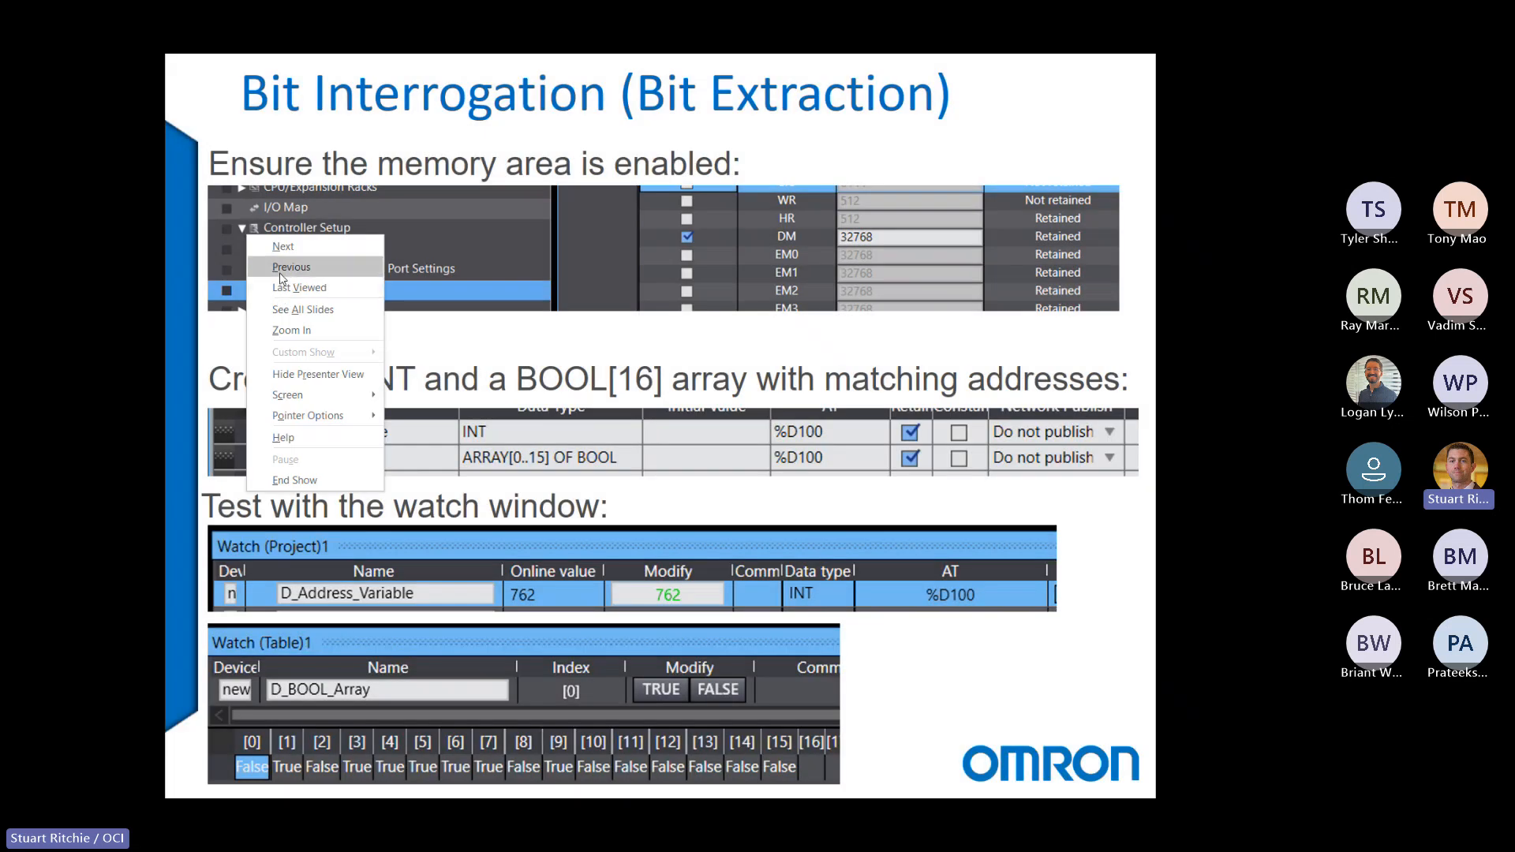
pyautogui.click(279, 278)
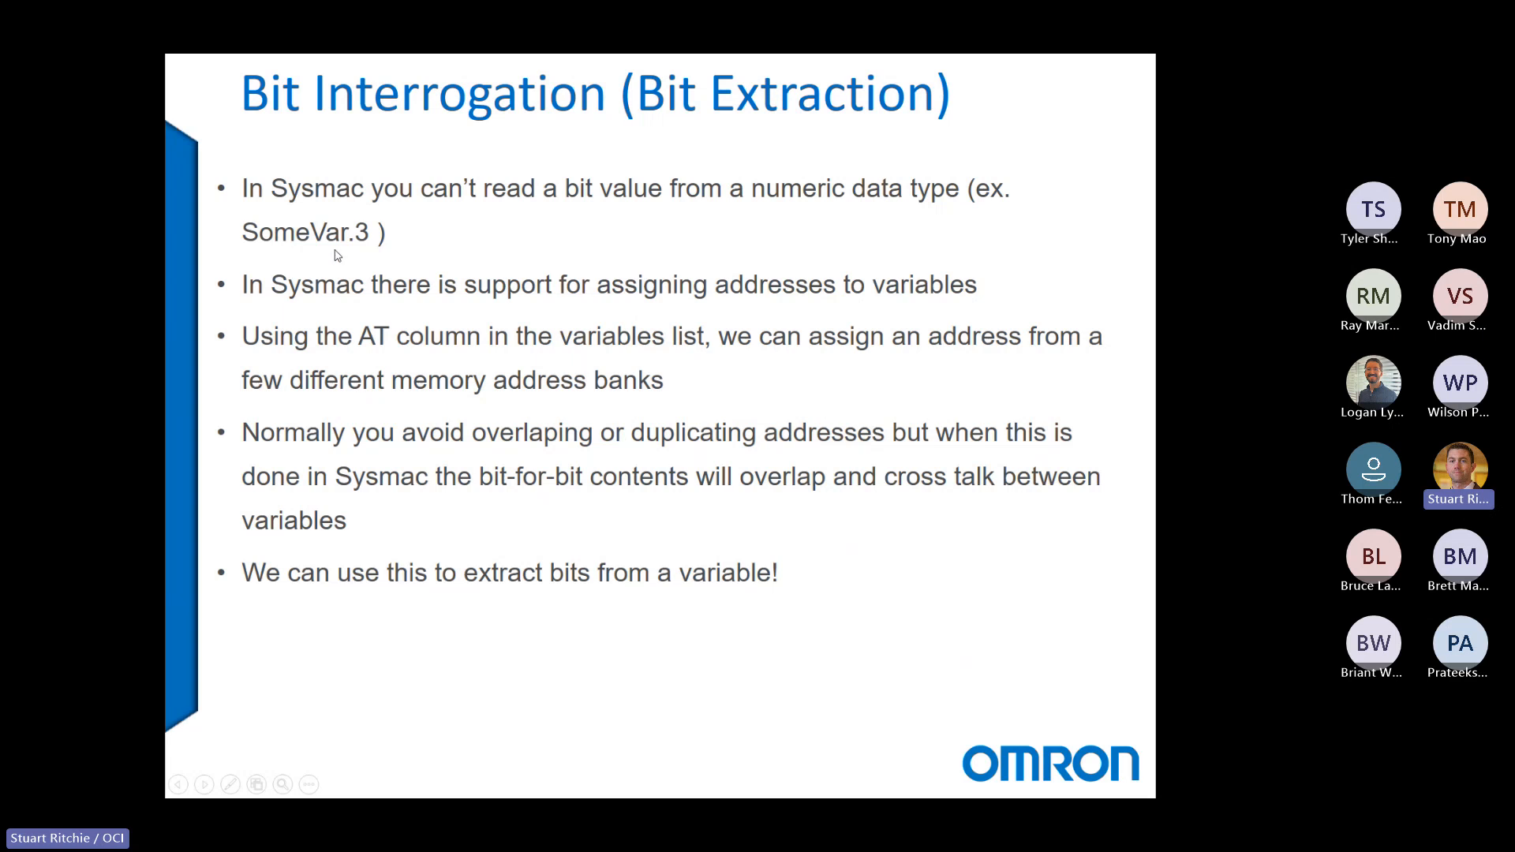